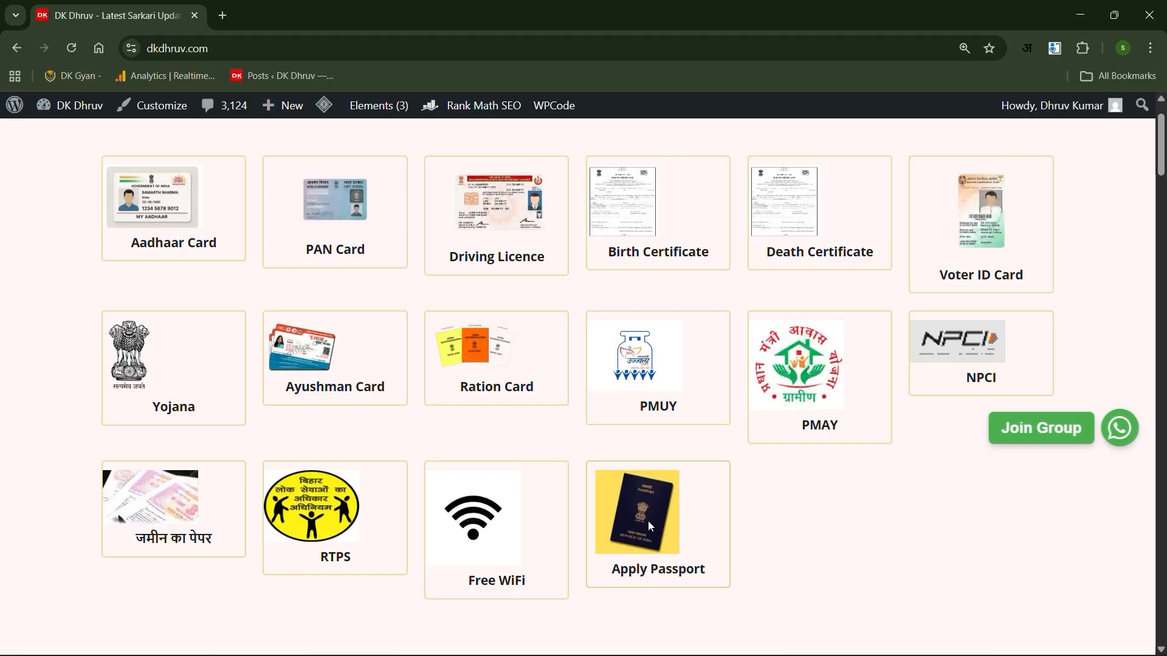
Open the Apply Passport article from the DK Dhruv service tiles grid
left_click(648, 523)
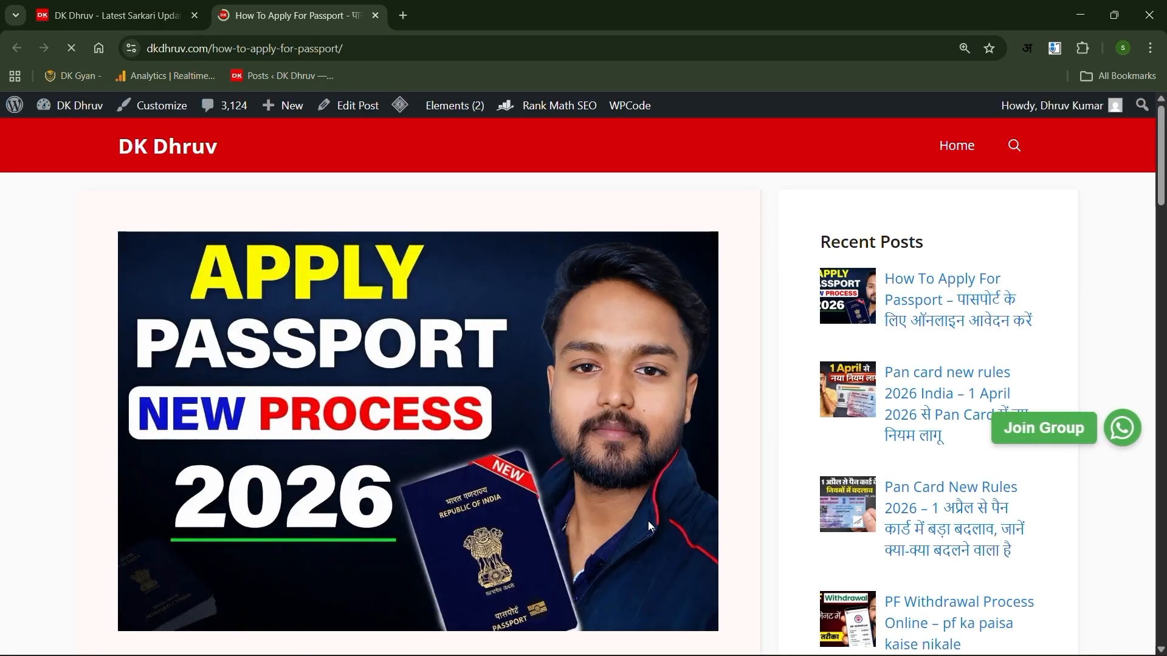
Read through the Steps to Apply section and open passportindia.gov.in from the Apply Passport banner
scroll(341, 370, "down", 1)
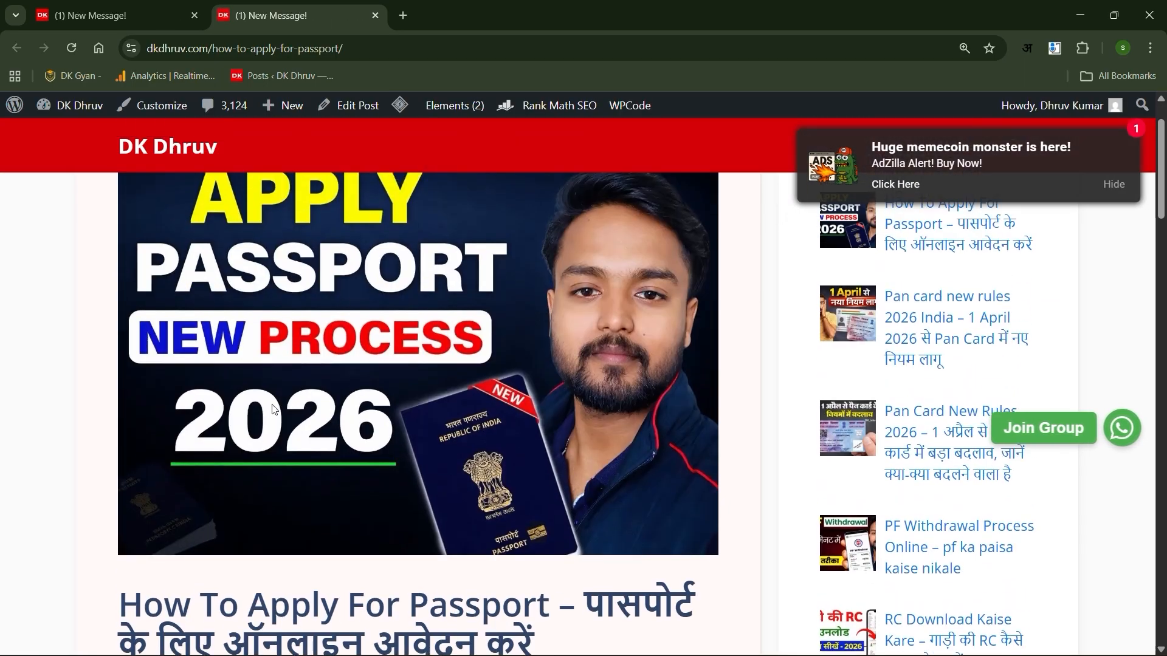
scroll(396, 416, "down", 8)
scroll(391, 414, "down", 2)
scroll(252, 374, "down", 1)
scroll(253, 373, "down", 3)
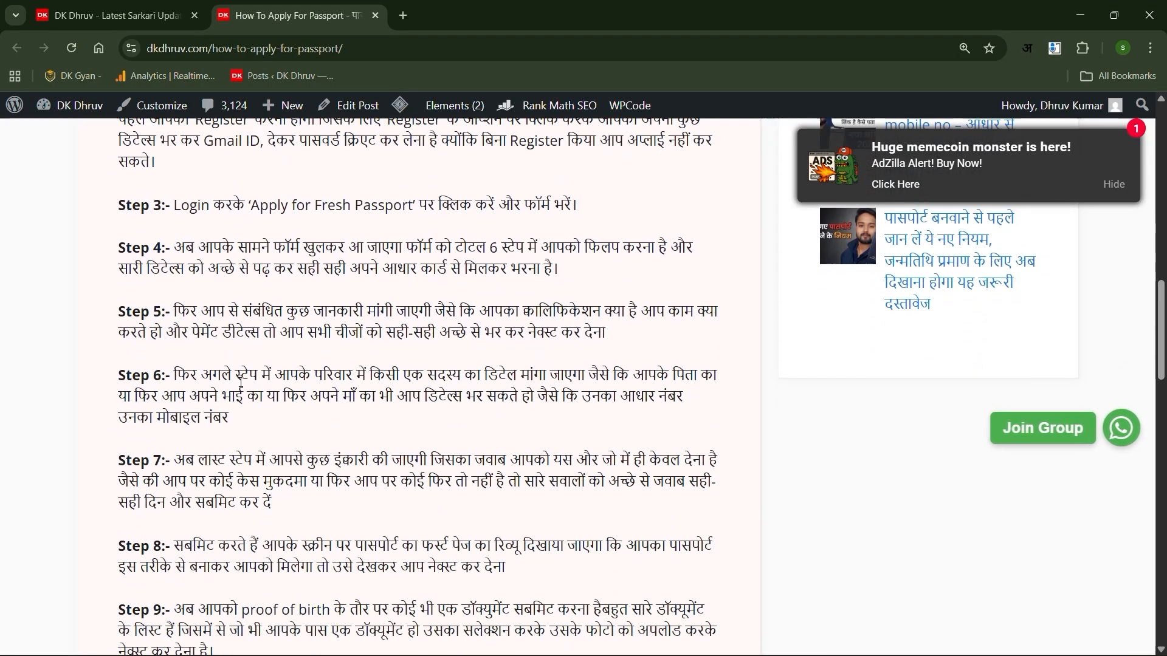
scroll(282, 377, "down", 1)
scroll(281, 374, "down", 1)
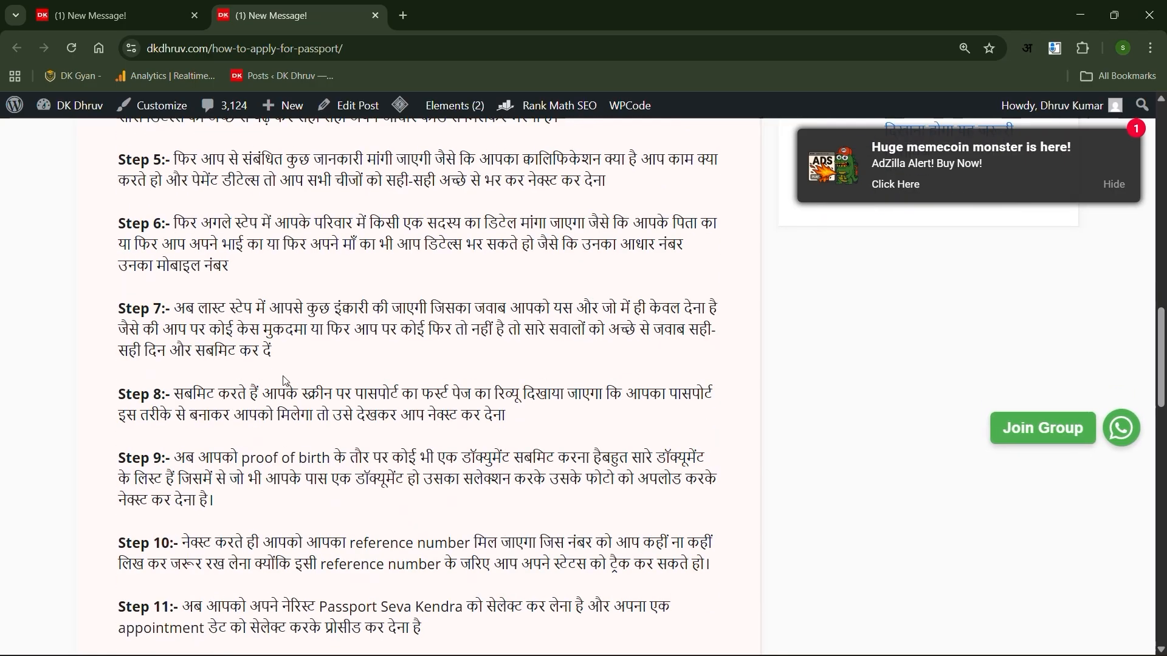
scroll(288, 383, "down", 3)
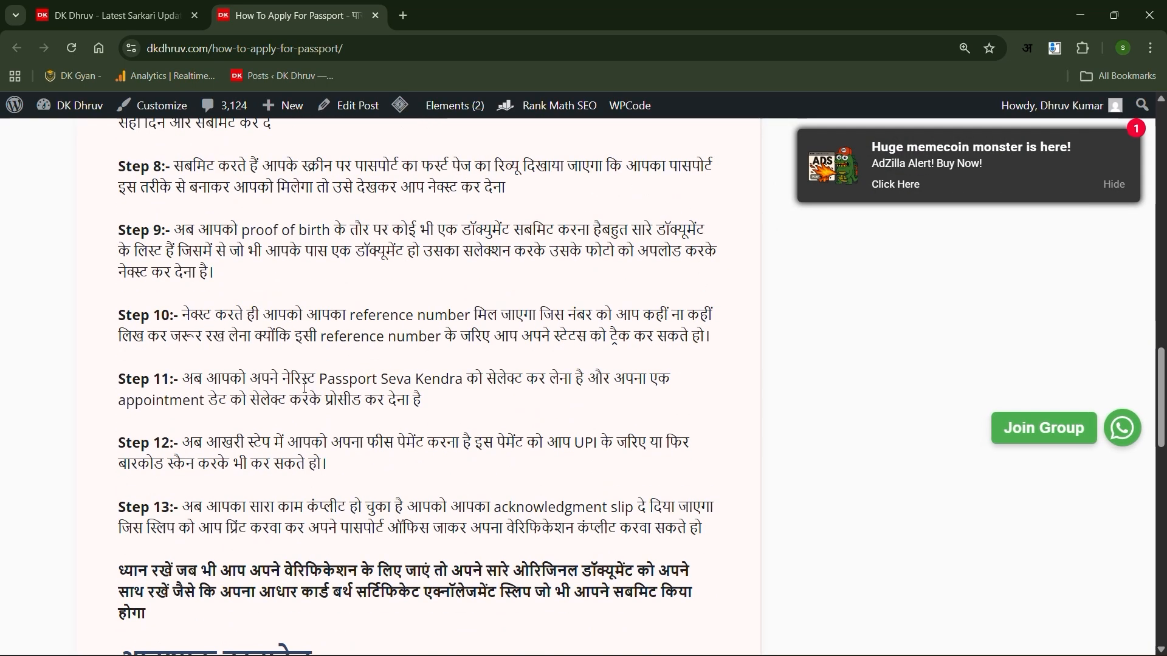
scroll(306, 388, "down", 3)
scroll(302, 421, "up", 9)
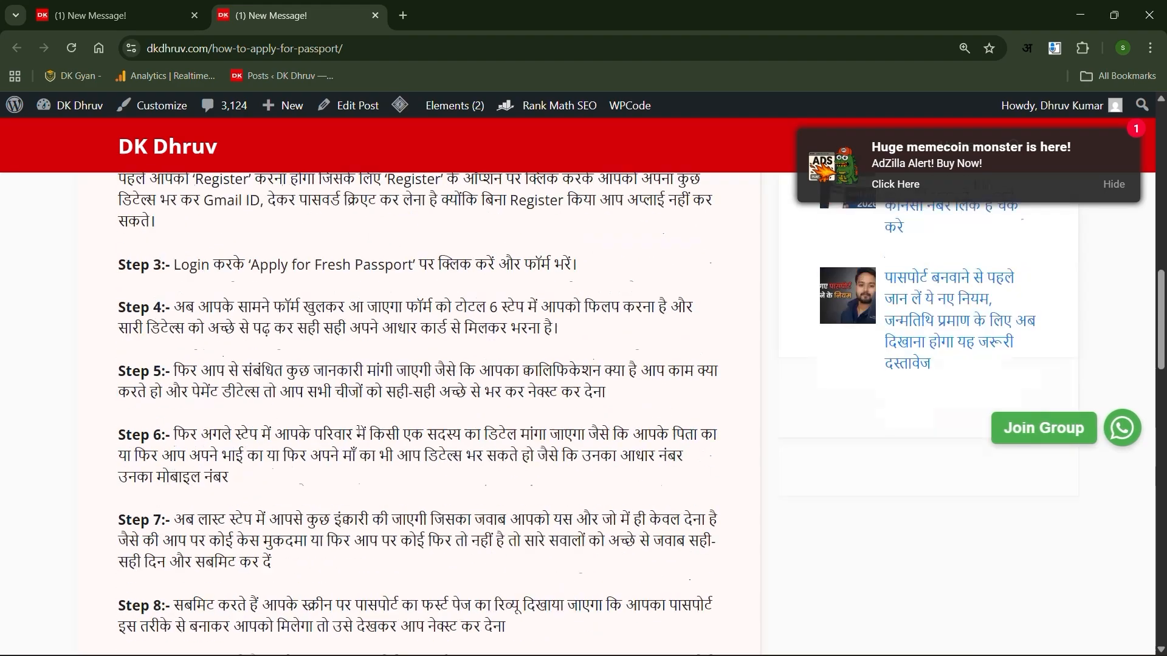
scroll(371, 465, "up", 4)
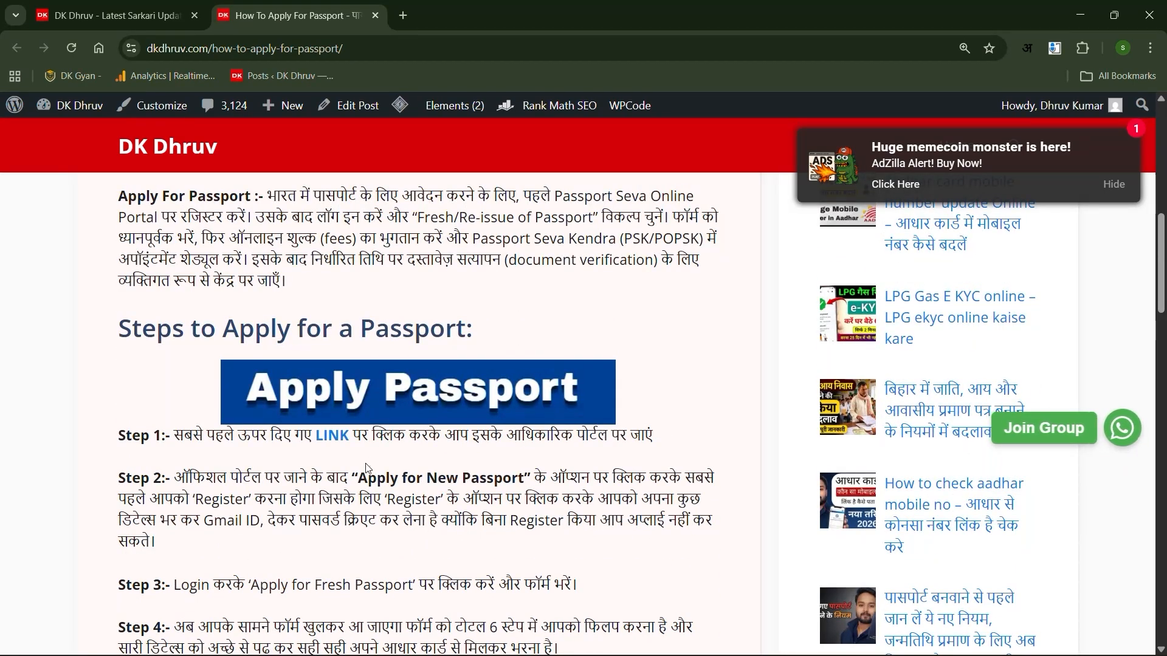
scroll(367, 467, "down", 2)
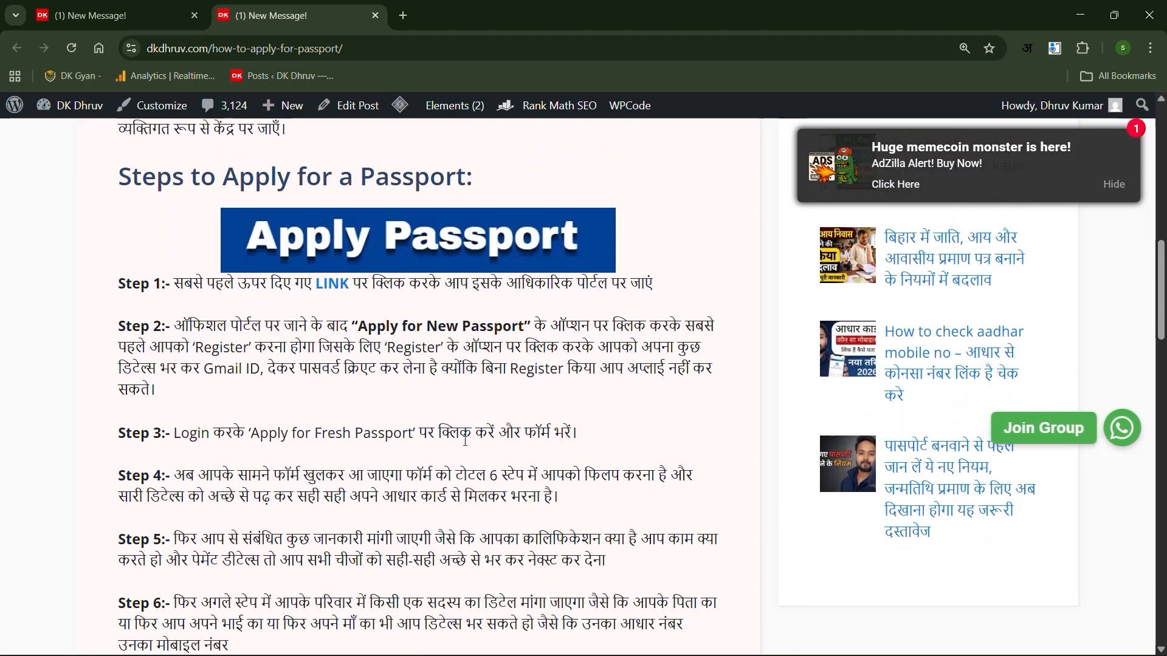
scroll(465, 439, "up", 2)
scroll(486, 419, "up", 3)
scroll(495, 408, "down", 3)
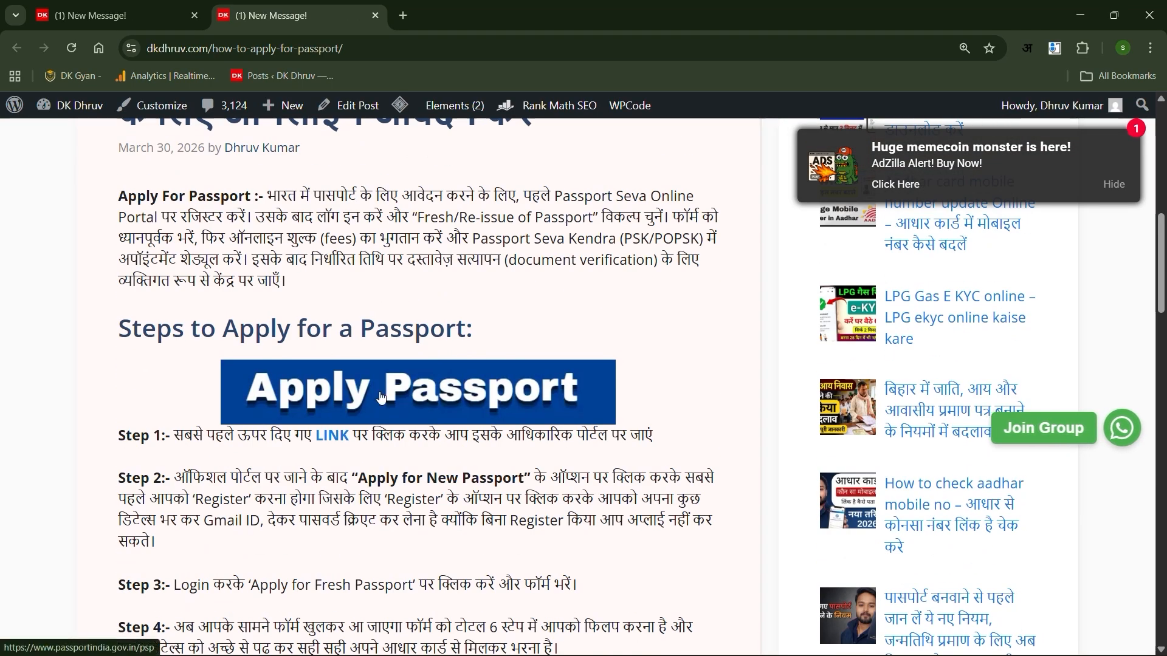
left_click(431, 395)
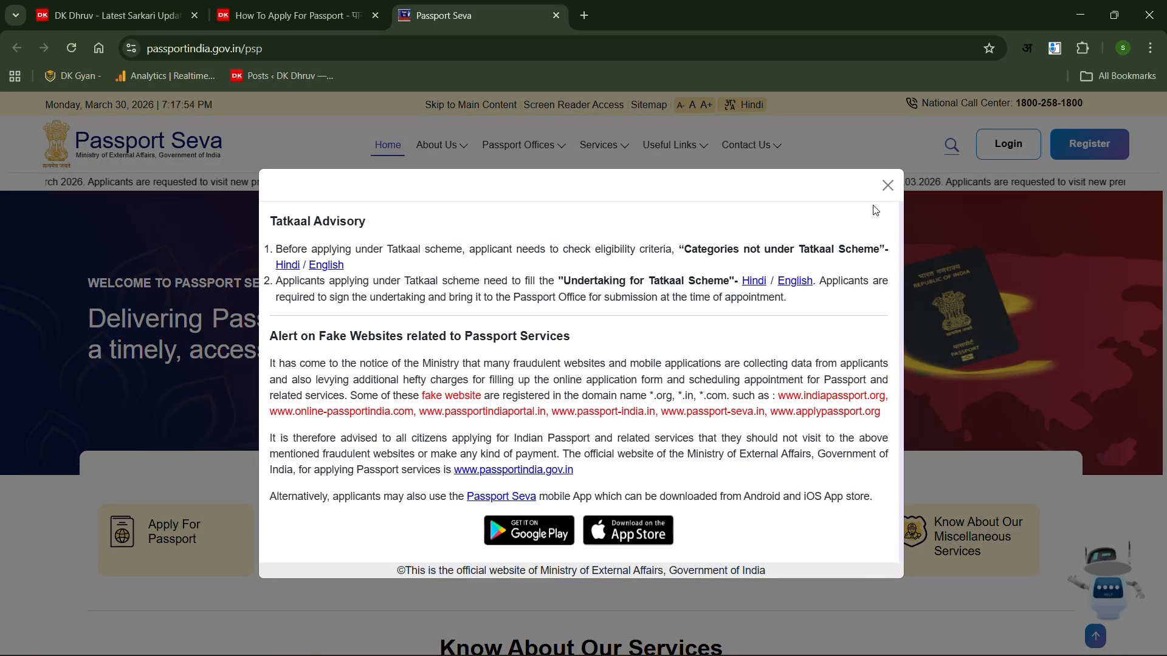
Dismiss the Tatkaal advisory and go to the Fresh / Reissue Ordinary Passport guide
left_click(887, 186)
scroll(750, 265, "down", 1)
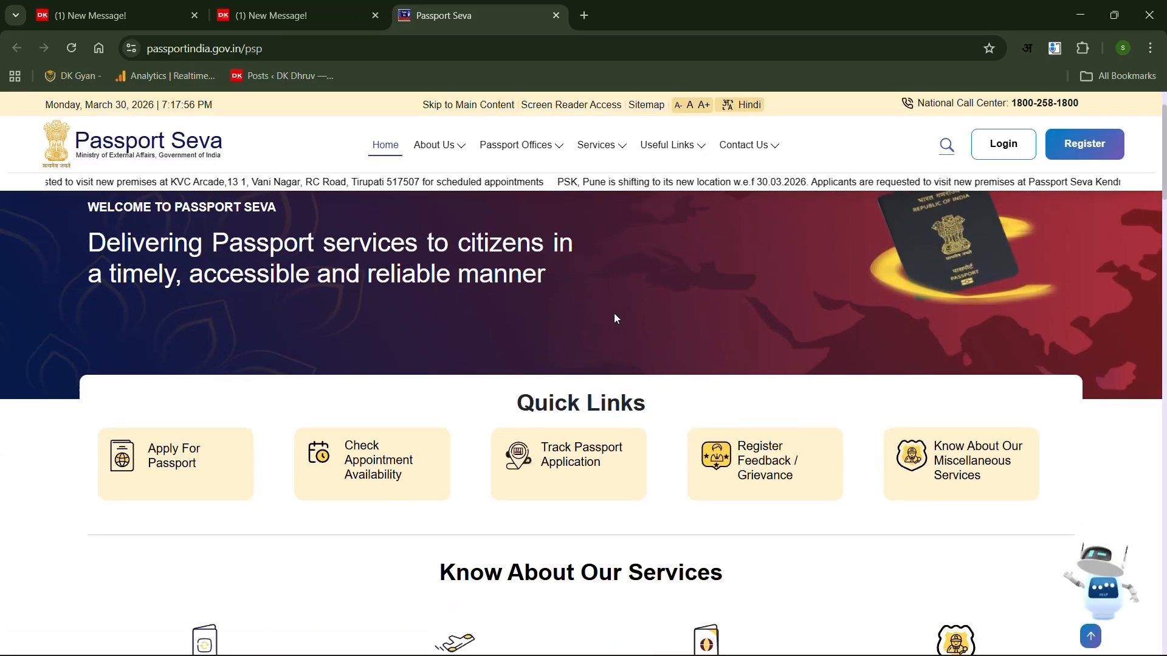
scroll(464, 395, "down", 1)
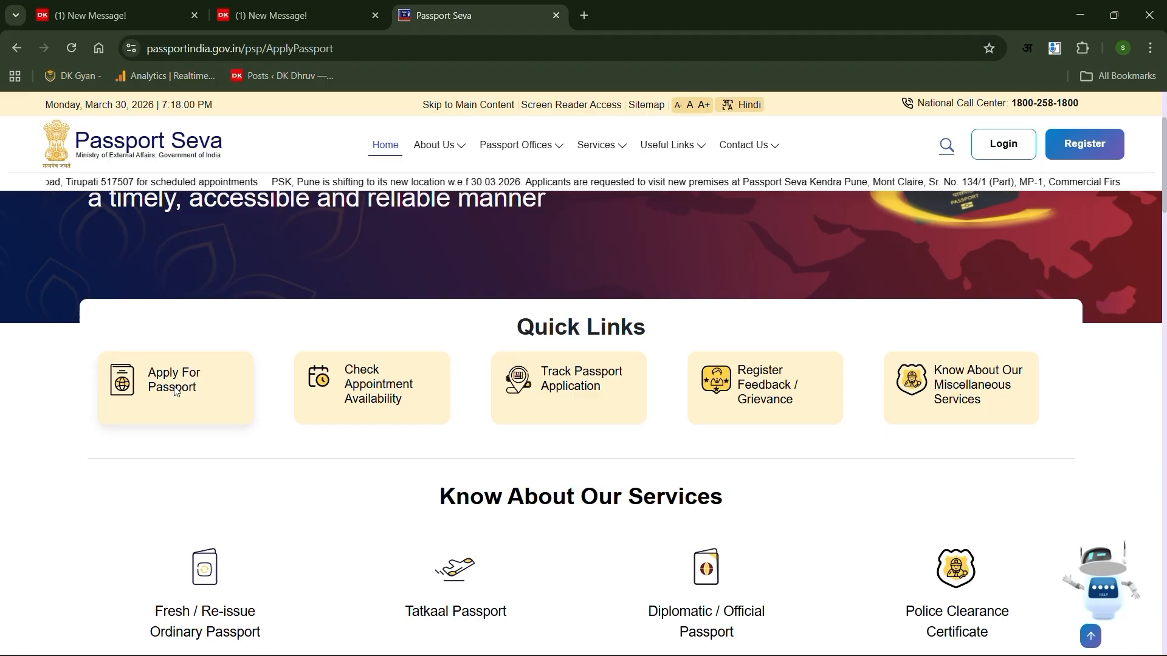
left_click(175, 392)
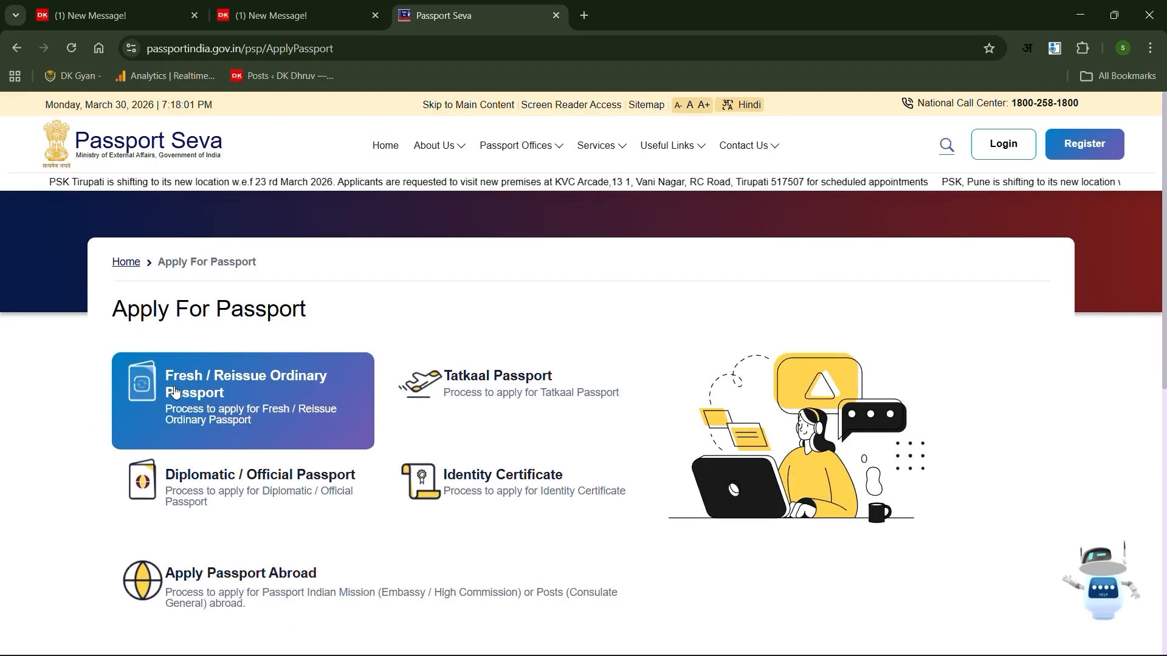
left_click(237, 395)
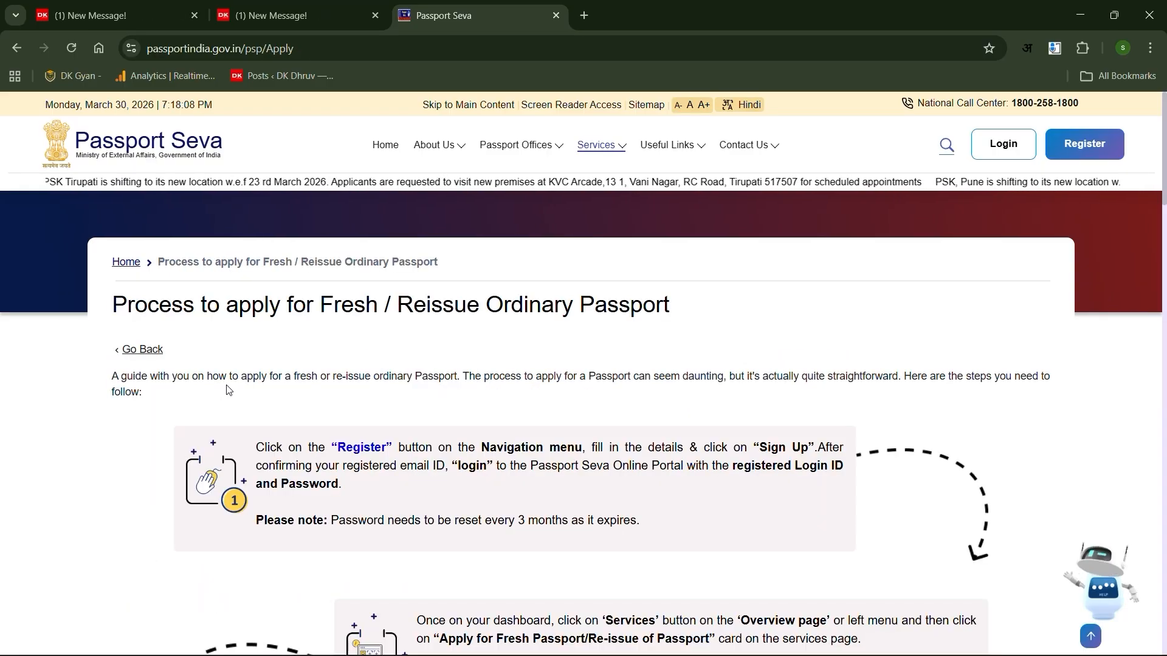
Open the new User Registration form from the guide's Register link
scroll(383, 430, "down", 2)
scroll(426, 444, "up", 2)
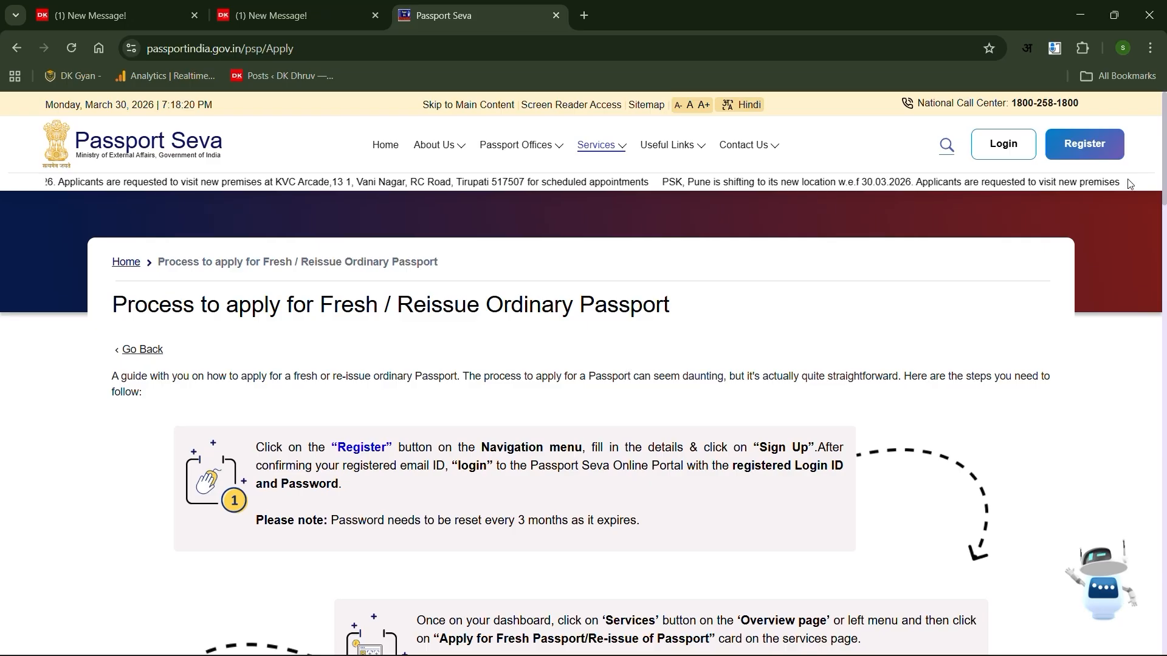
left_click(1085, 151)
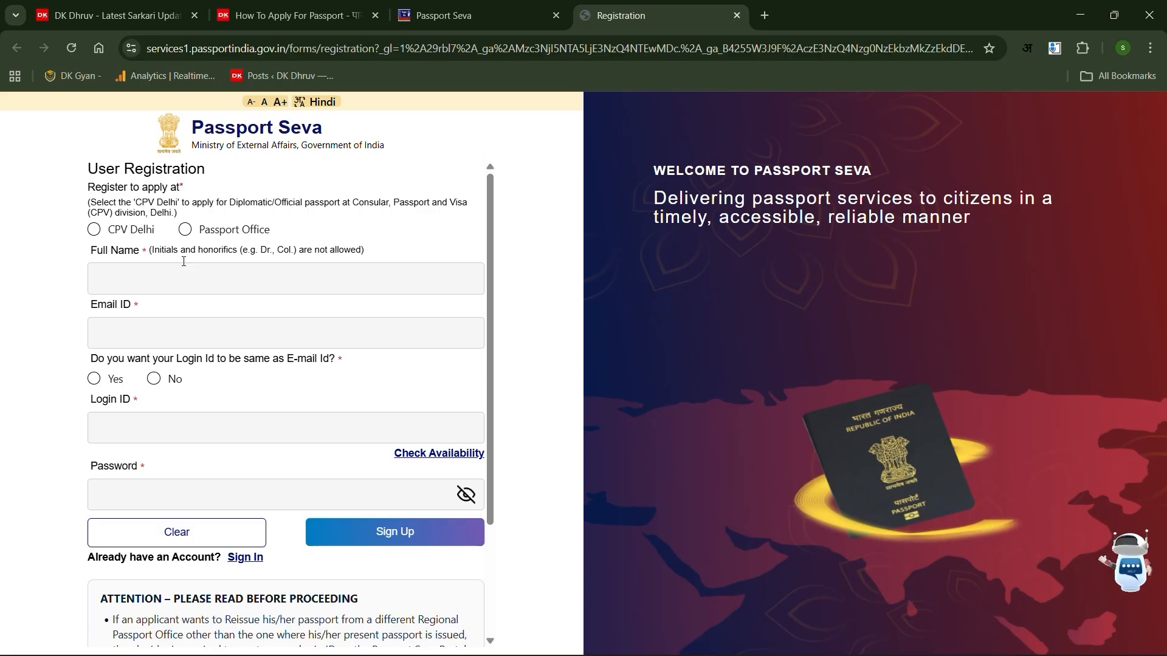
Register through a regional passport office, choosing Patna as the office
left_click(93, 232)
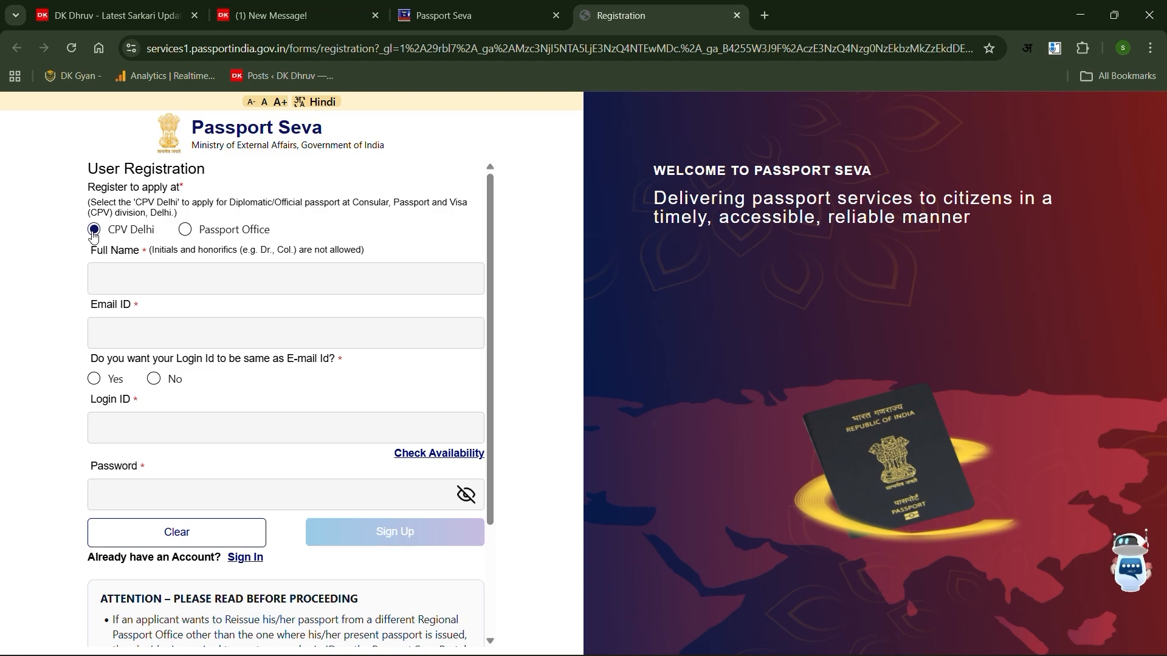
left_click(186, 233)
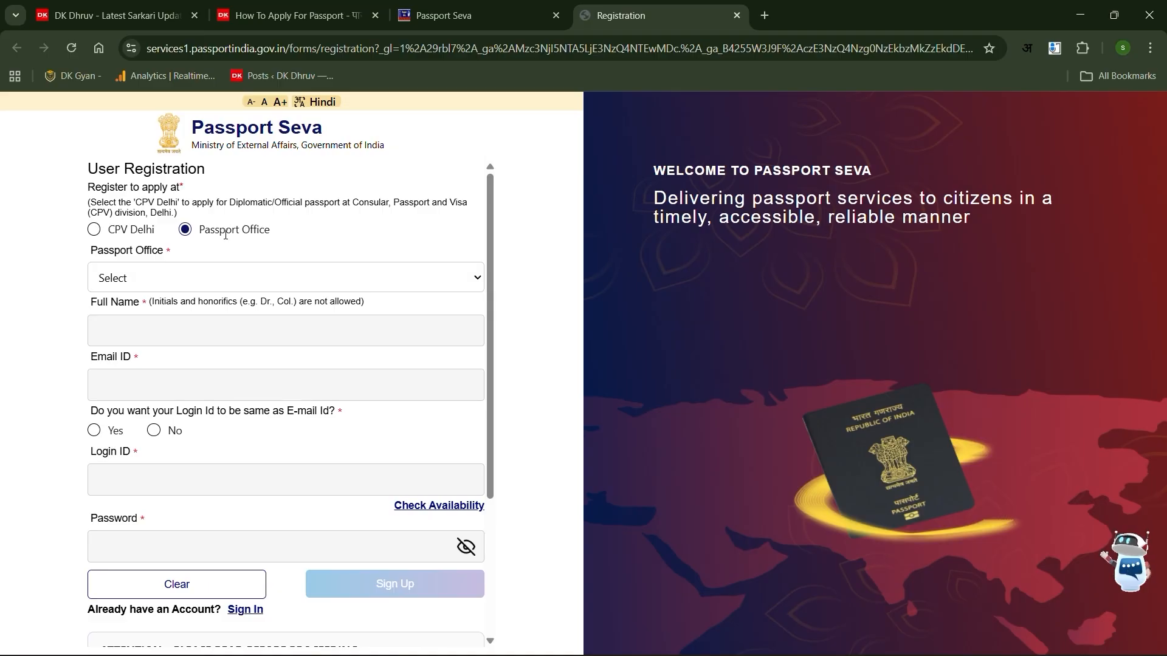
left_click(253, 281)
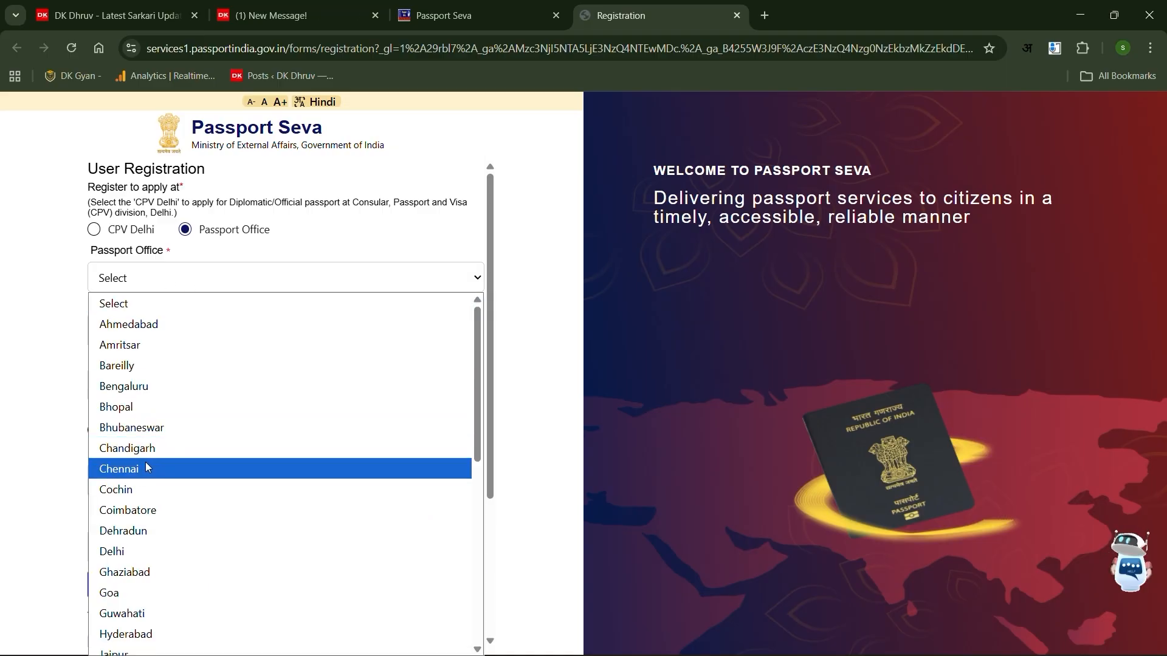
scroll(156, 440, "down", 5)
scroll(163, 443, "down", 2)
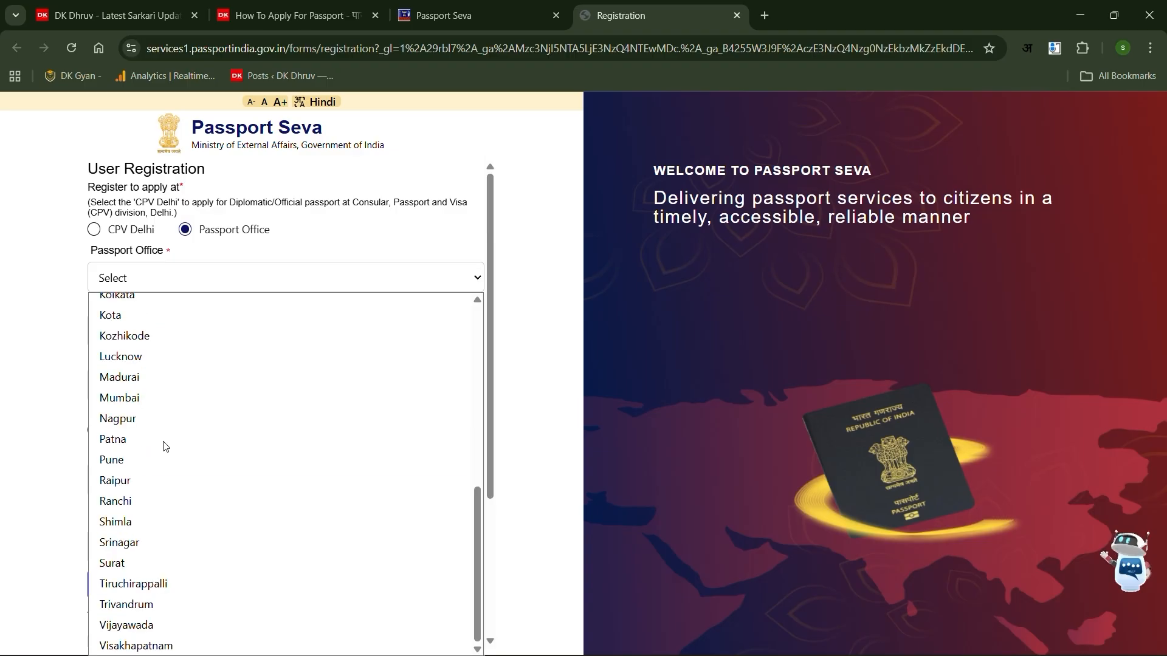
left_click(162, 438)
Enter the applicant's full name and e-mail, keeping the login ID the same as the e-mail
left_click(158, 335)
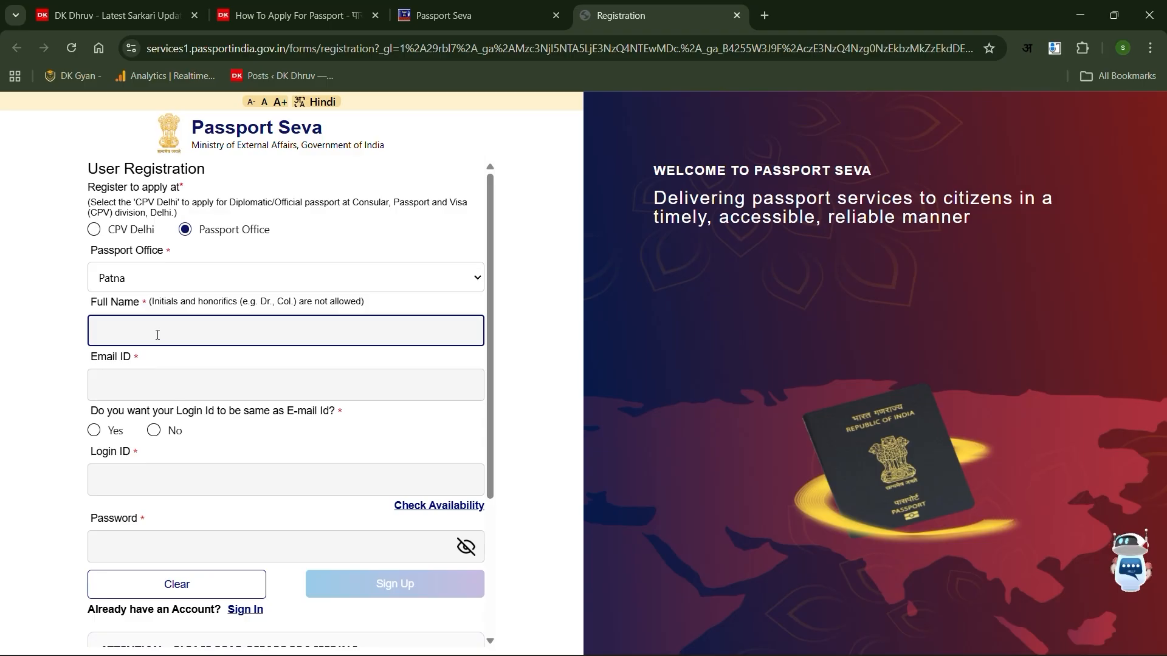
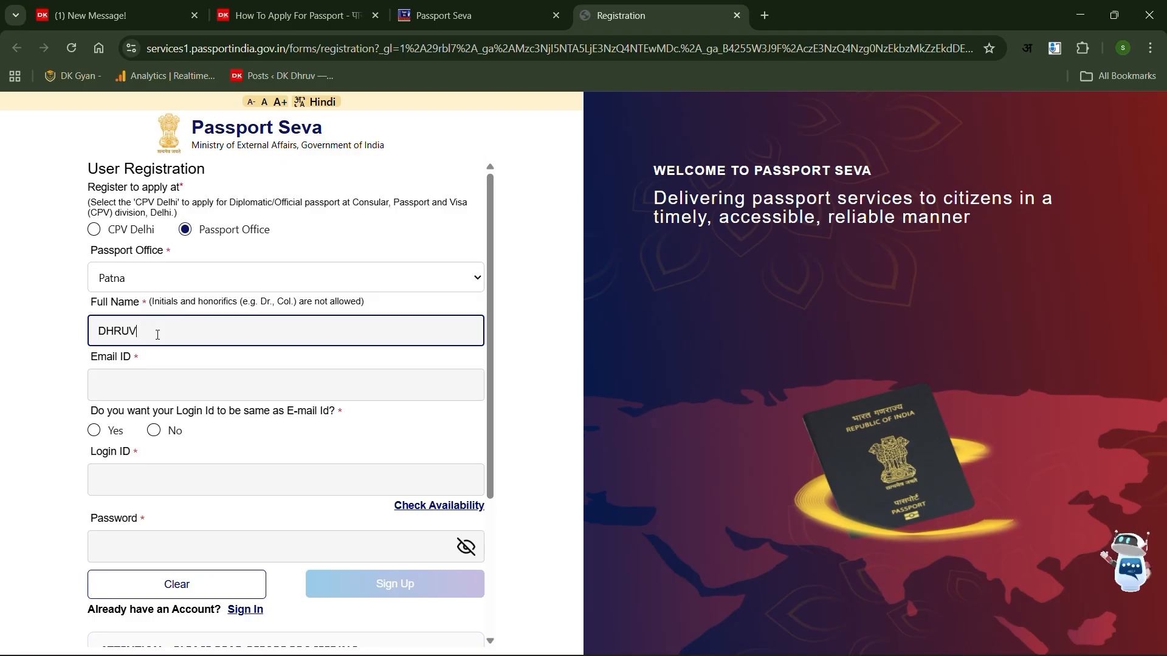
left_click(125, 386)
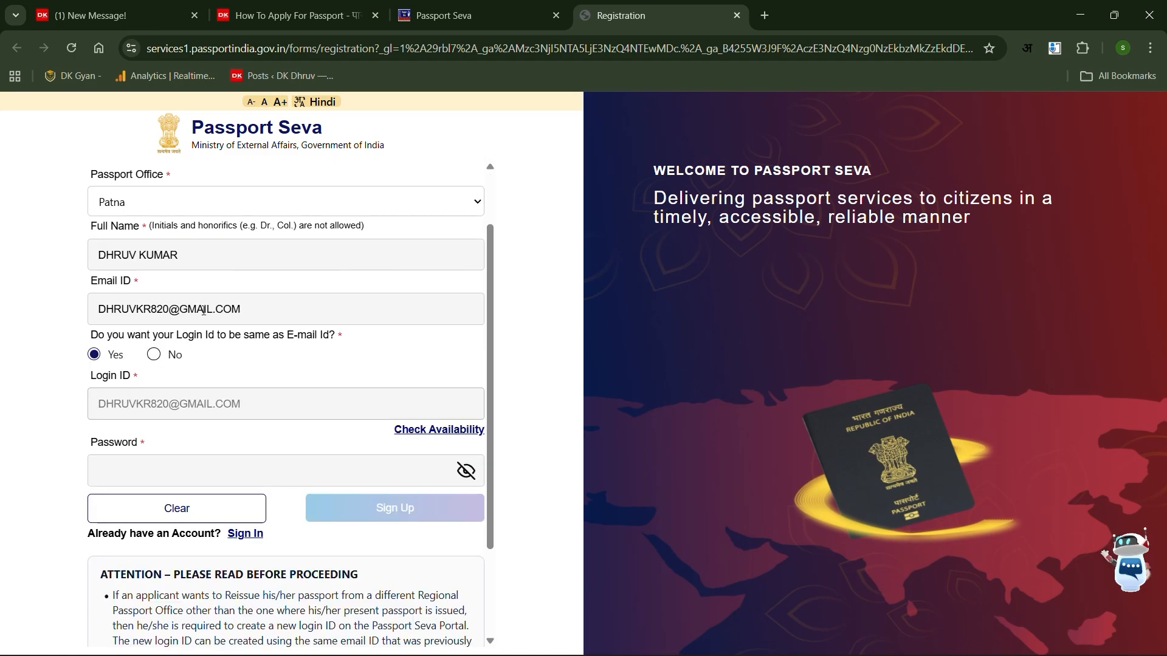
left_click(262, 306)
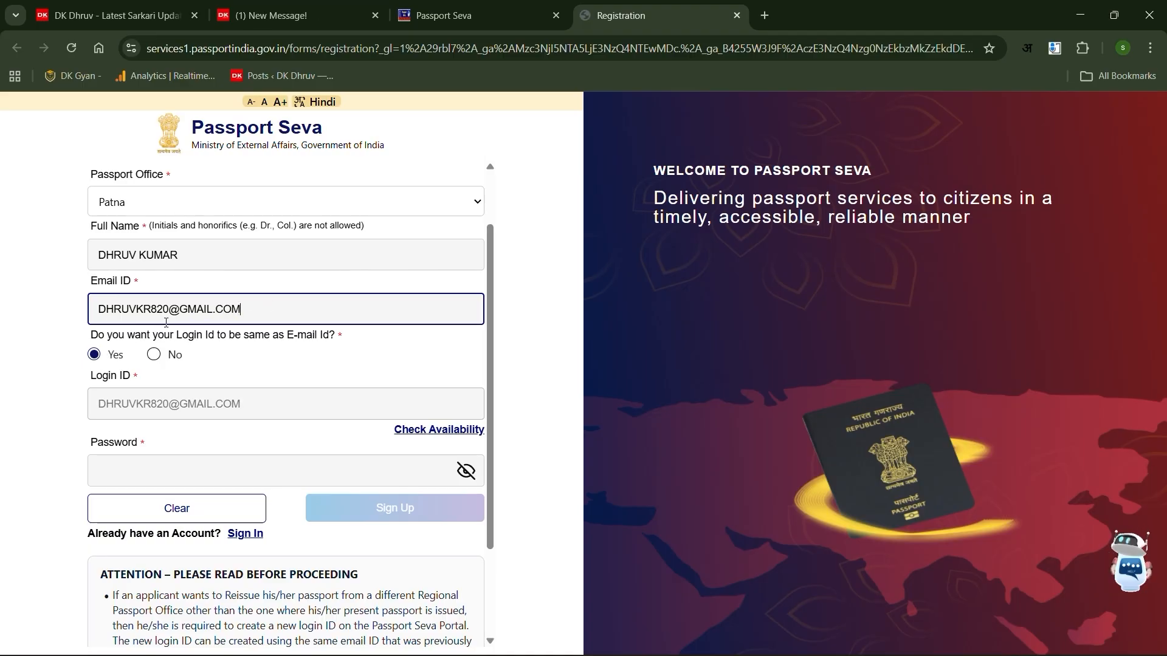
left_click(95, 357)
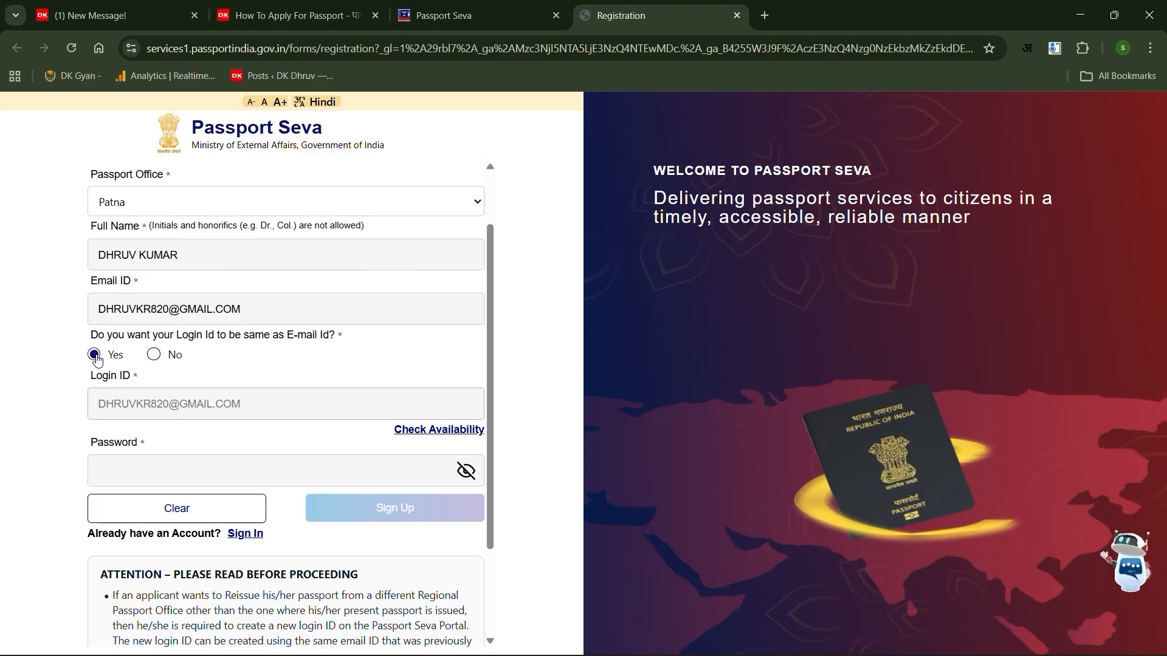
left_click_drag(241, 405, 105, 404)
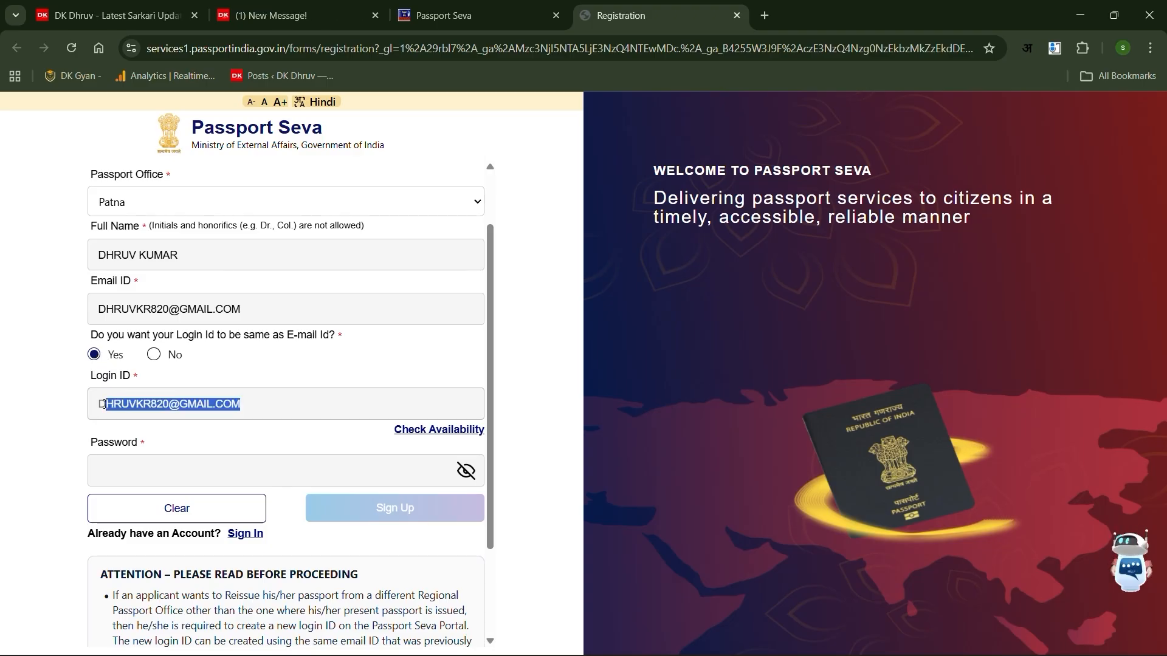
left_click_drag(242, 405, 68, 407)
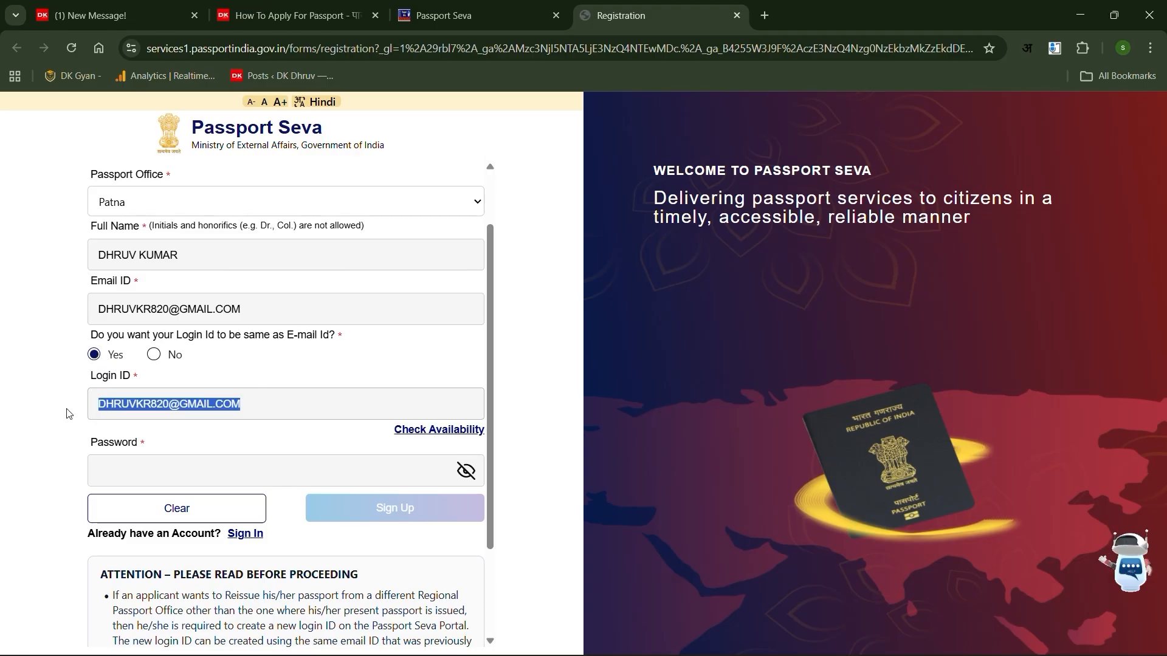
Paste the account password and submit the registration
left_click(127, 472)
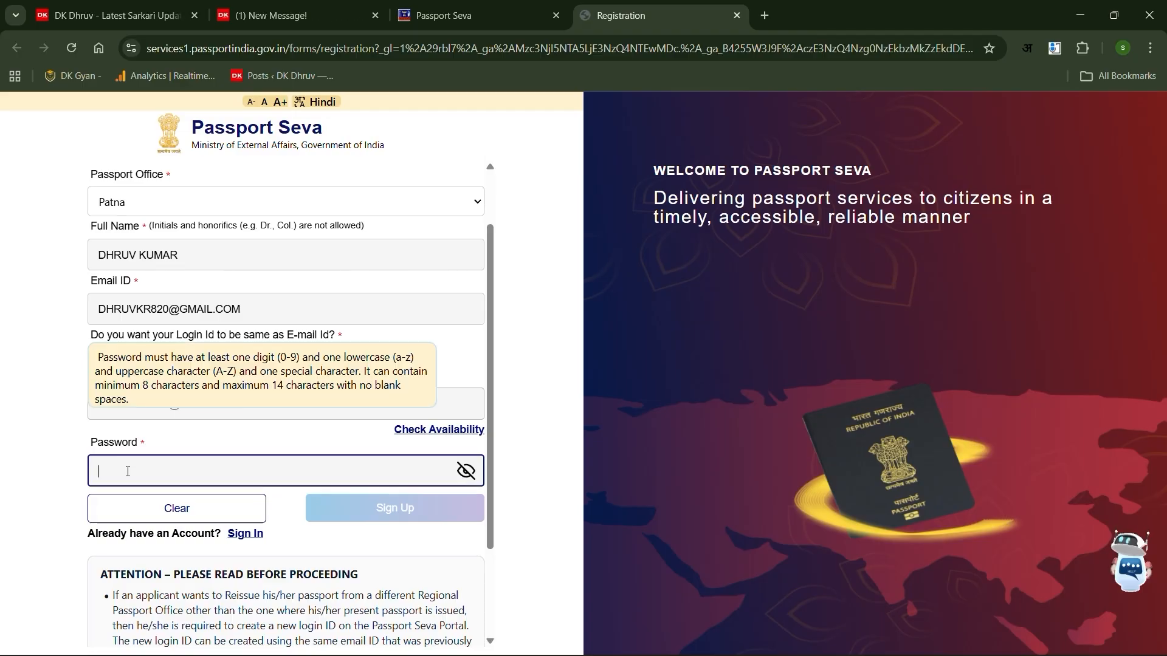
scroll(146, 474, "down", 2)
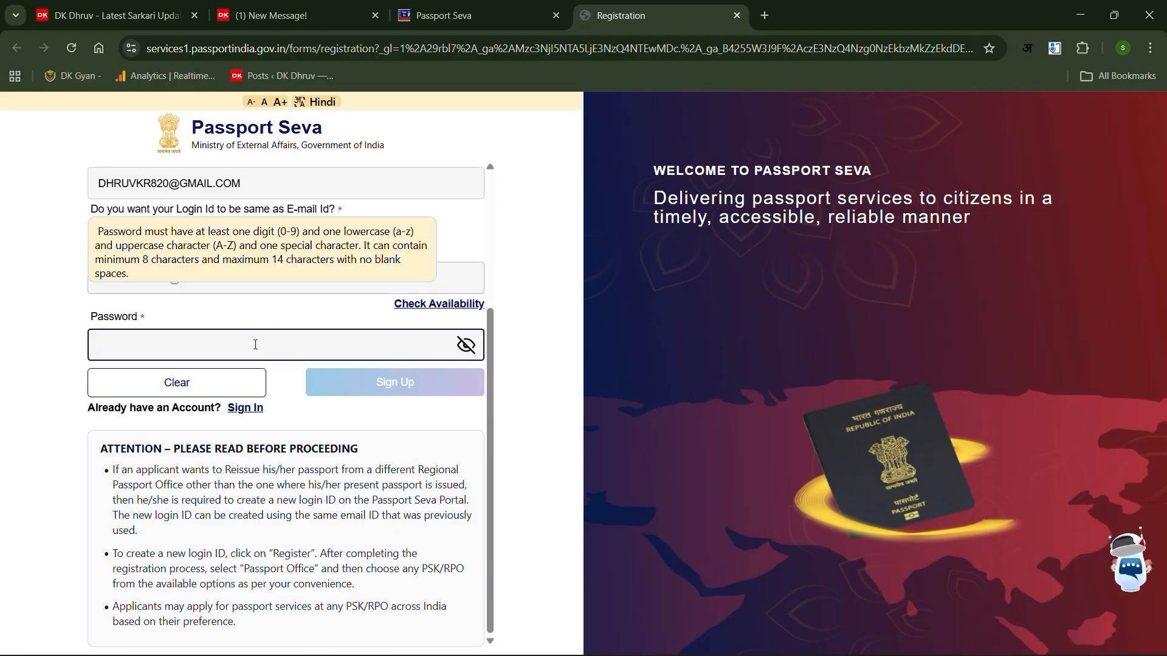
key("ctrl+v")
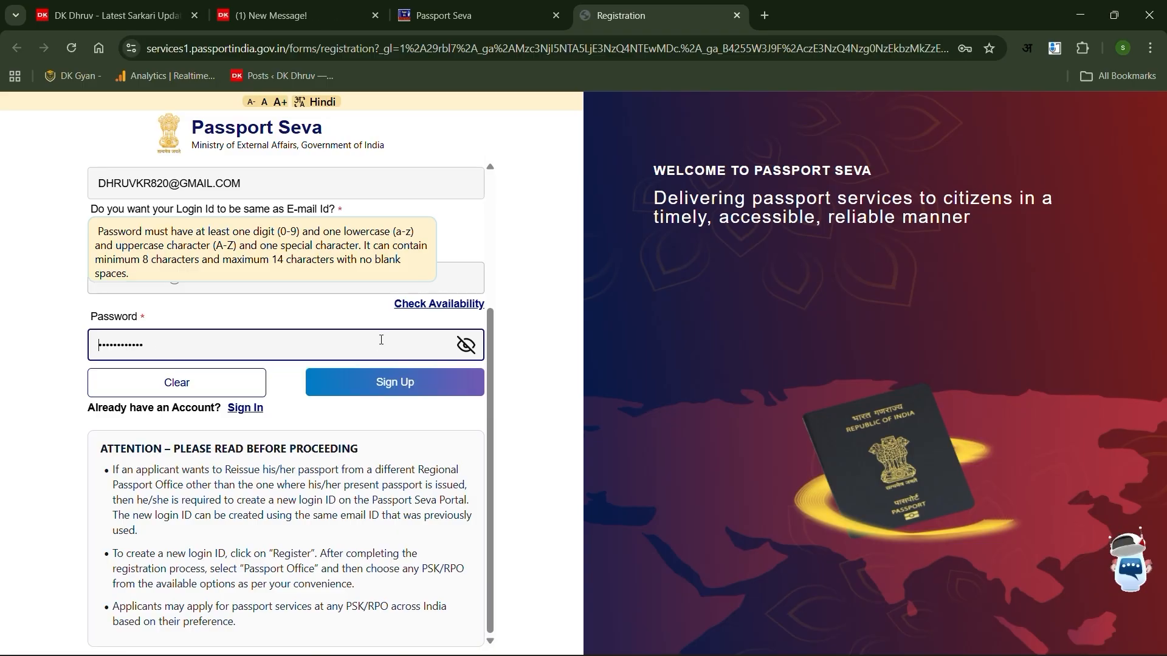
left_click(385, 383)
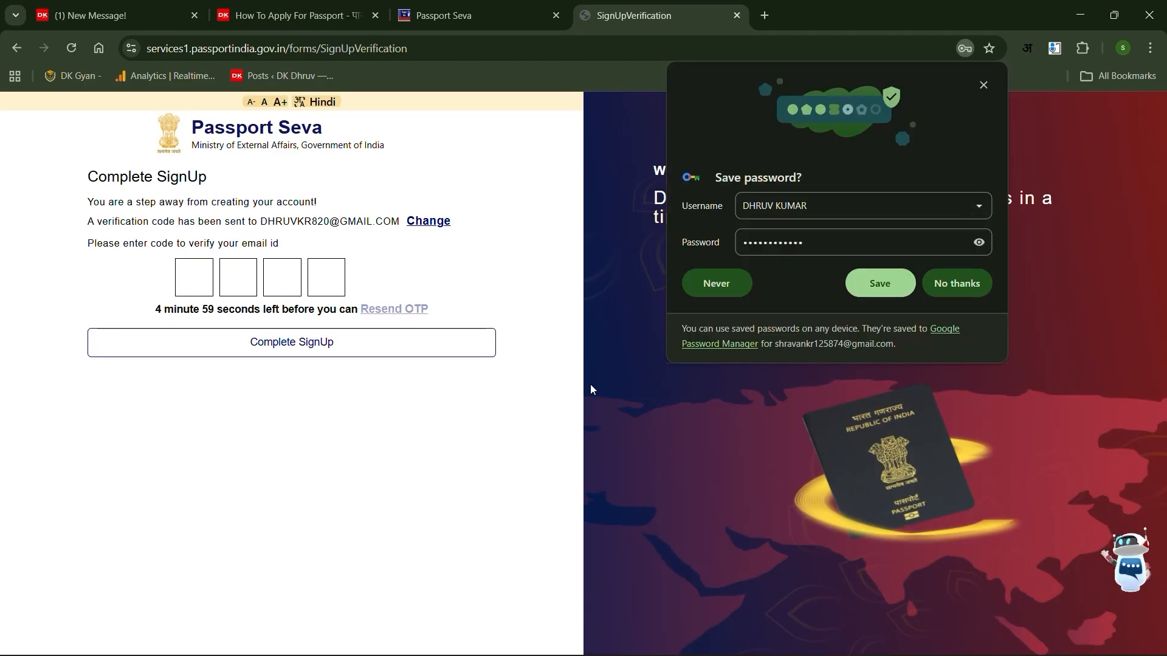
Save the password in Chrome, enter the emailed 4-digit verification code to complete sign-up, and return to login
left_click(874, 293)
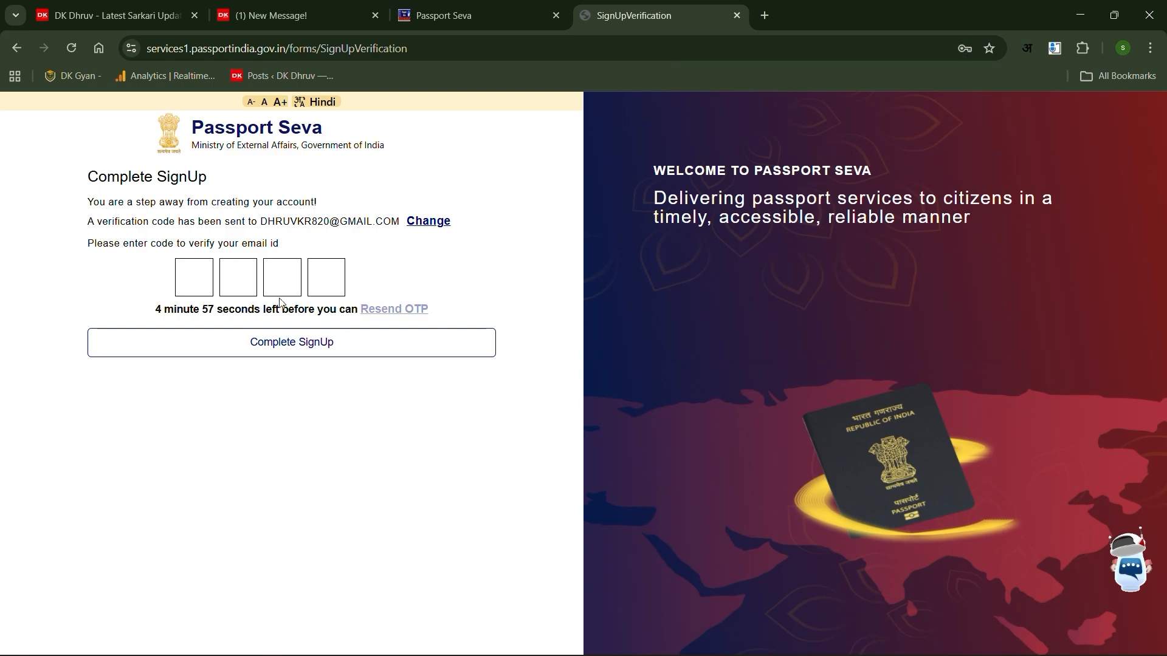
left_click(200, 283)
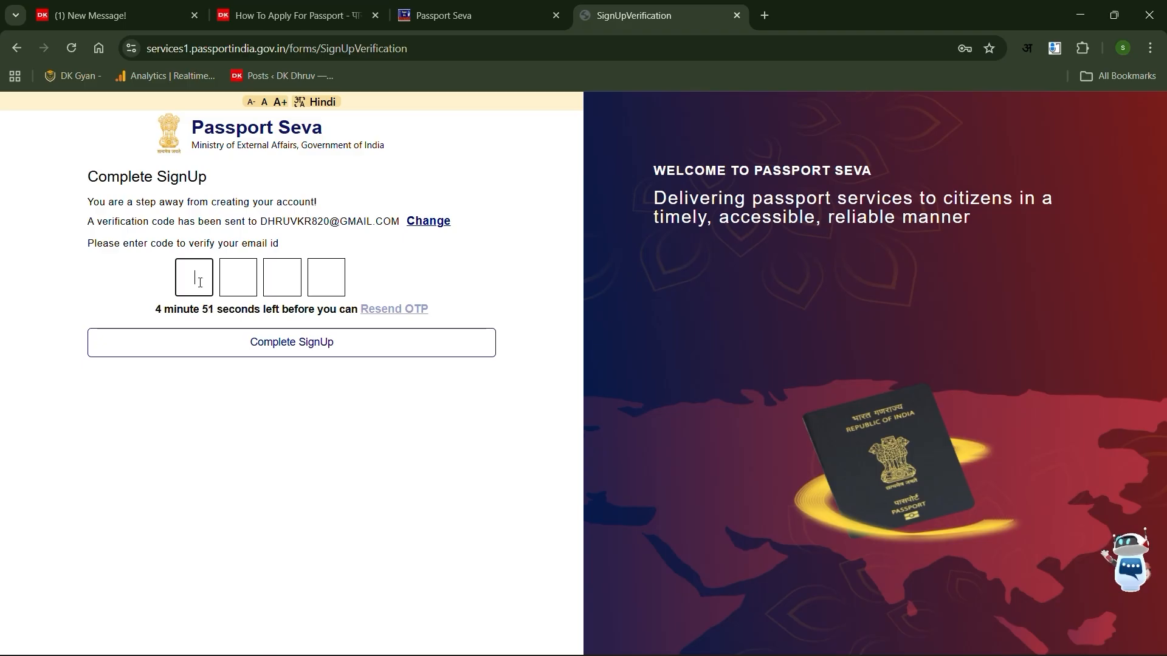
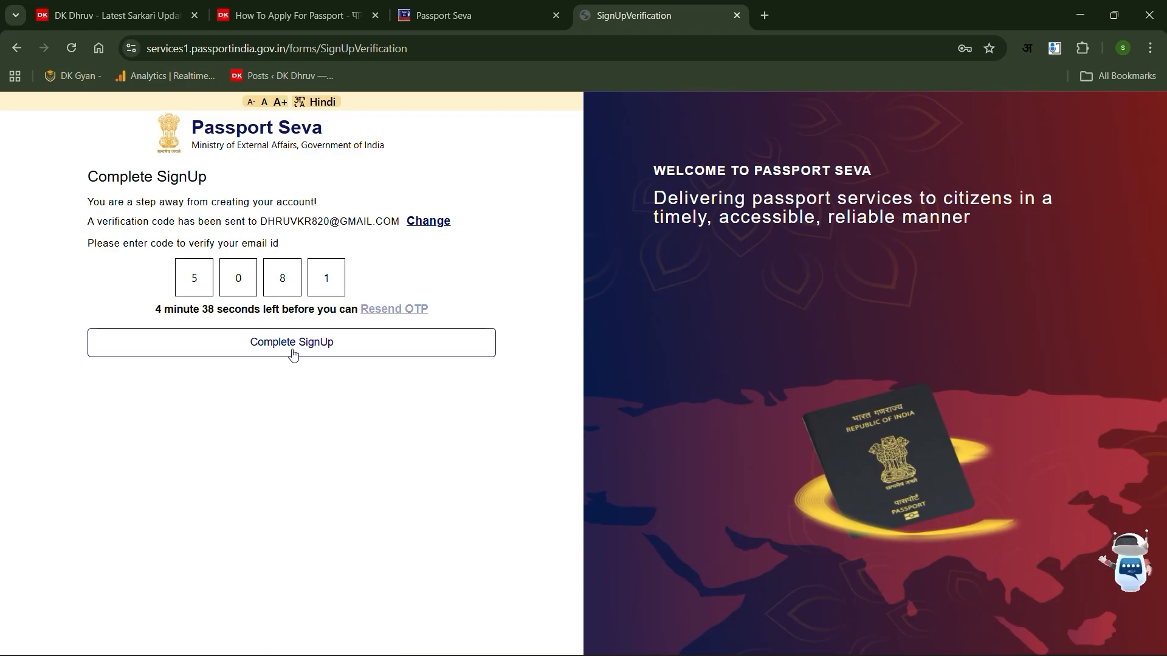
left_click(292, 350)
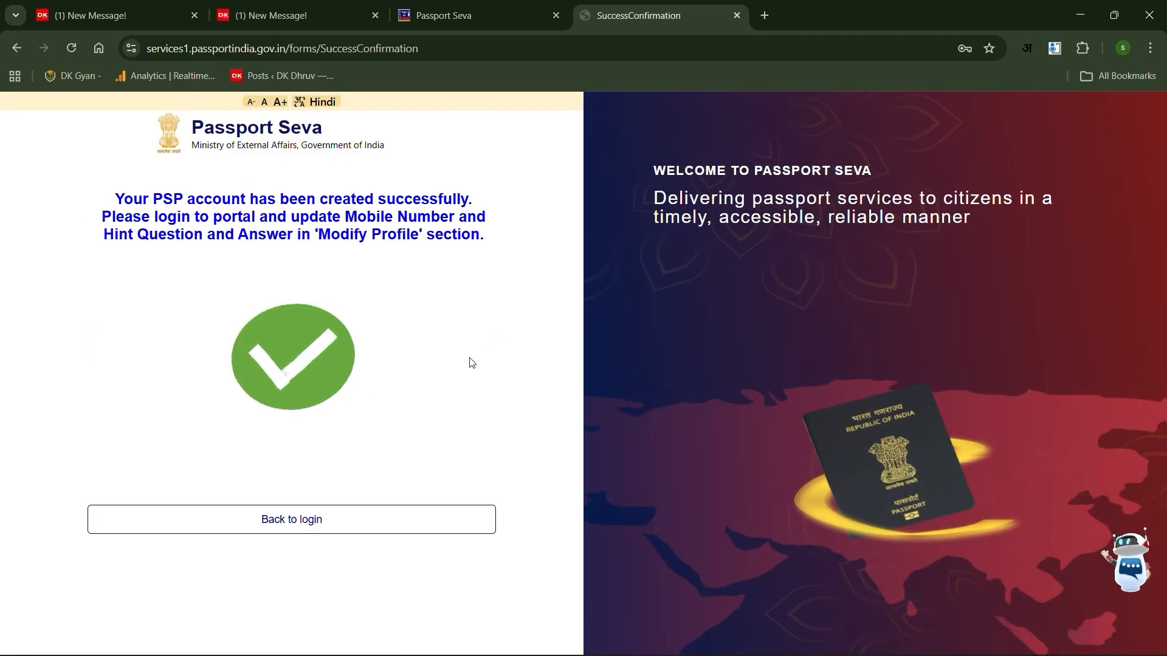
left_click(293, 524)
left_click(149, 237)
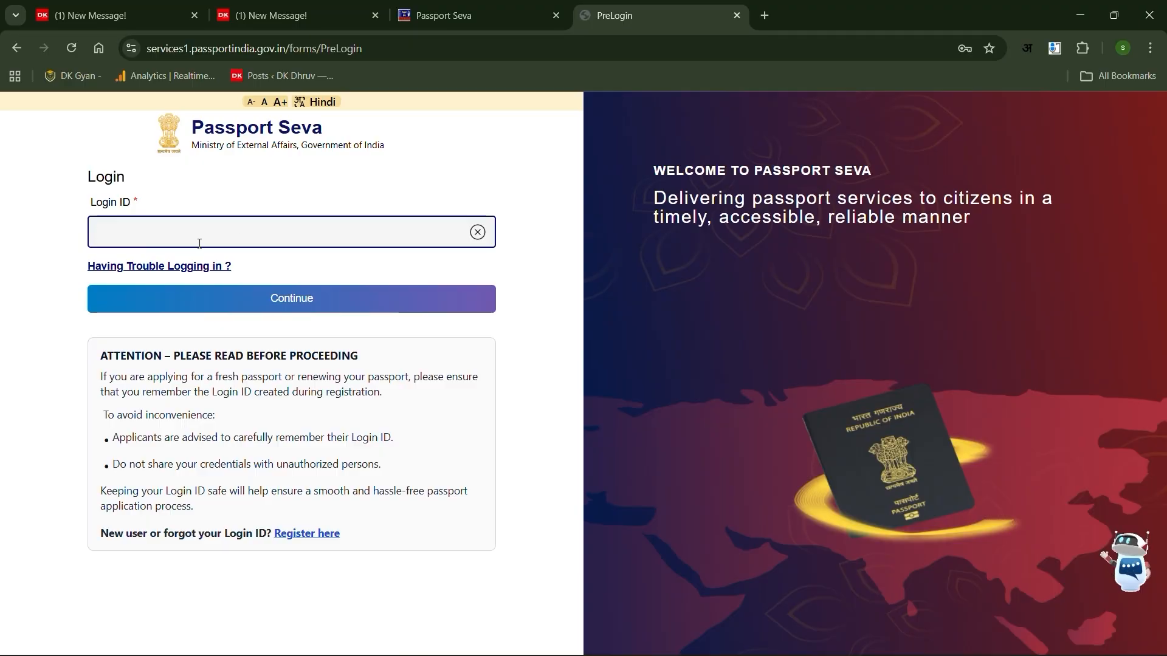
Sign in with the registered e-mail and saved password, then start a Fresh Passport/Re-issue application
key("ctrl+v")
left_click_drag(241, 234, 70, 235)
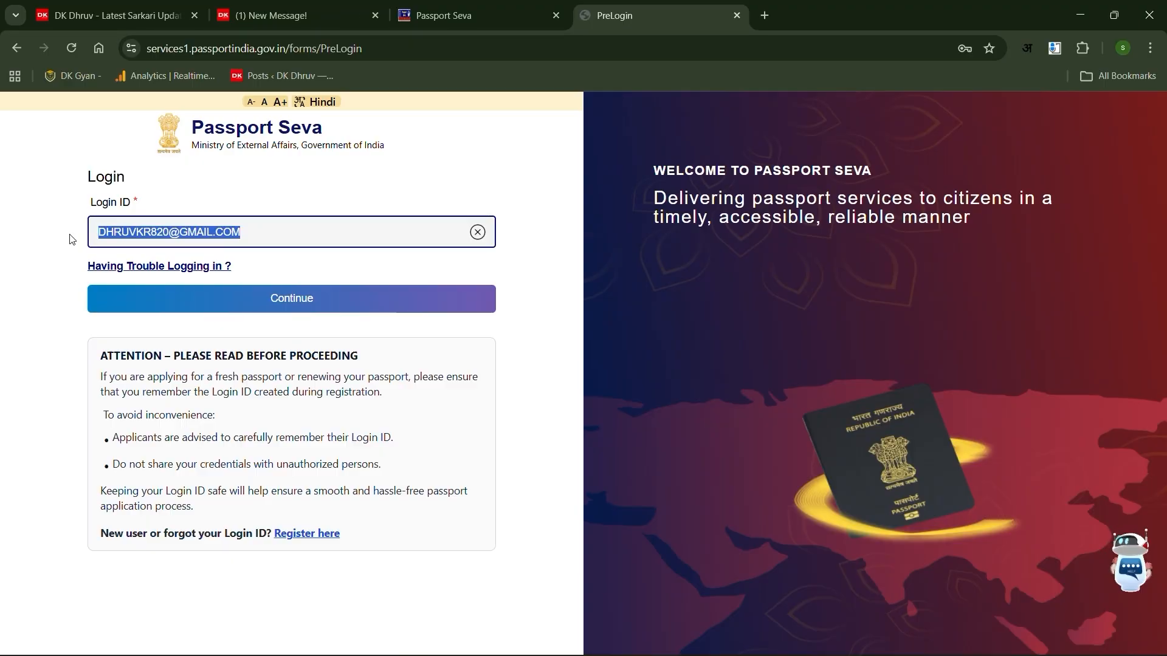
left_click(316, 309)
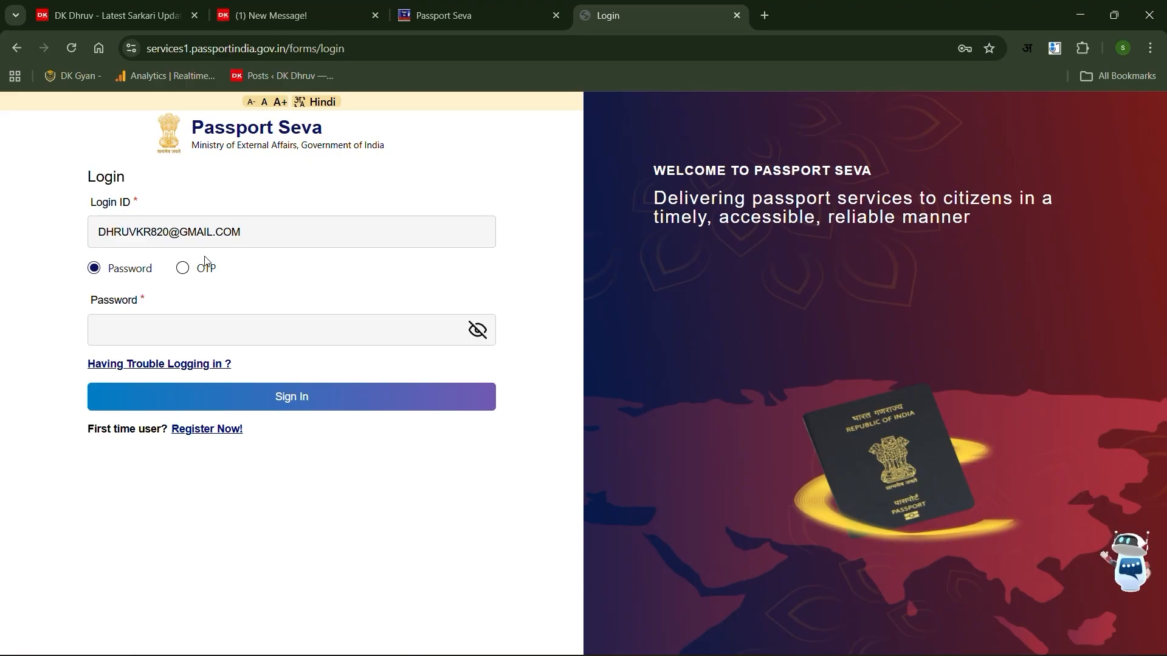
left_click(185, 332)
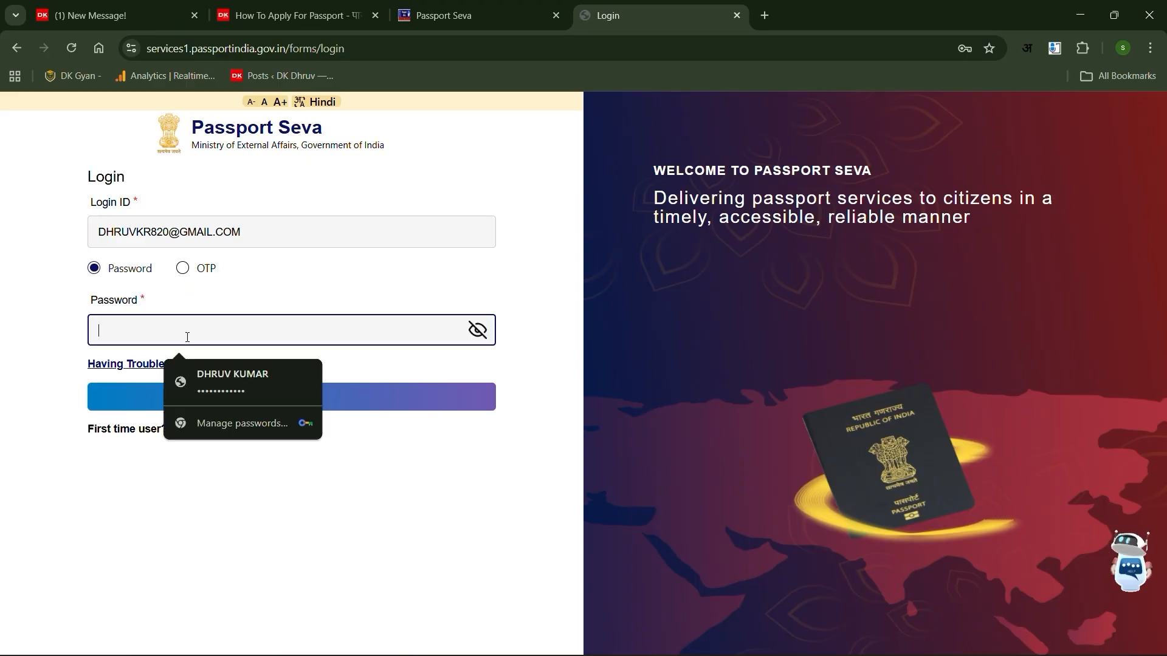
left_click(231, 393)
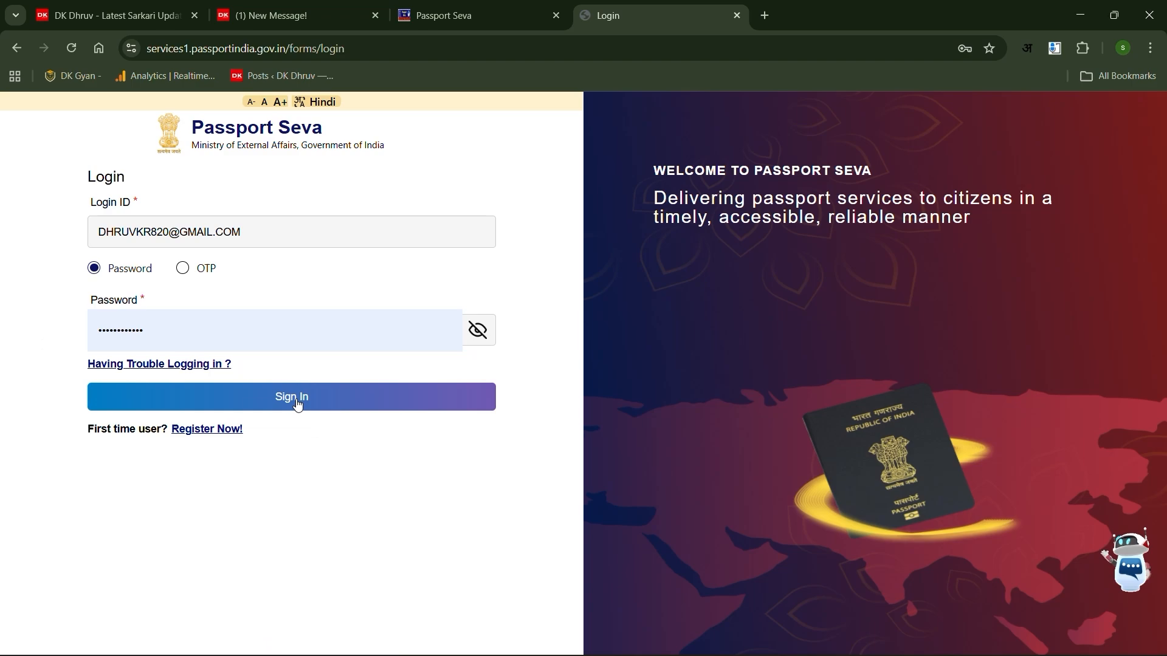
left_click(297, 401)
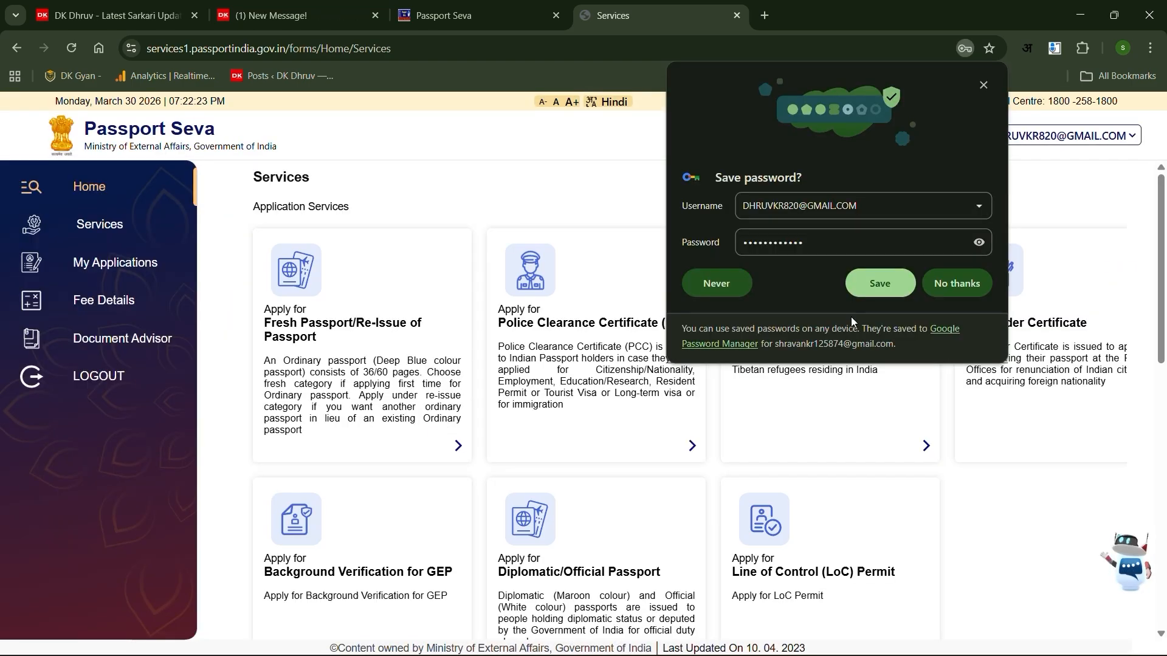
left_click(881, 286)
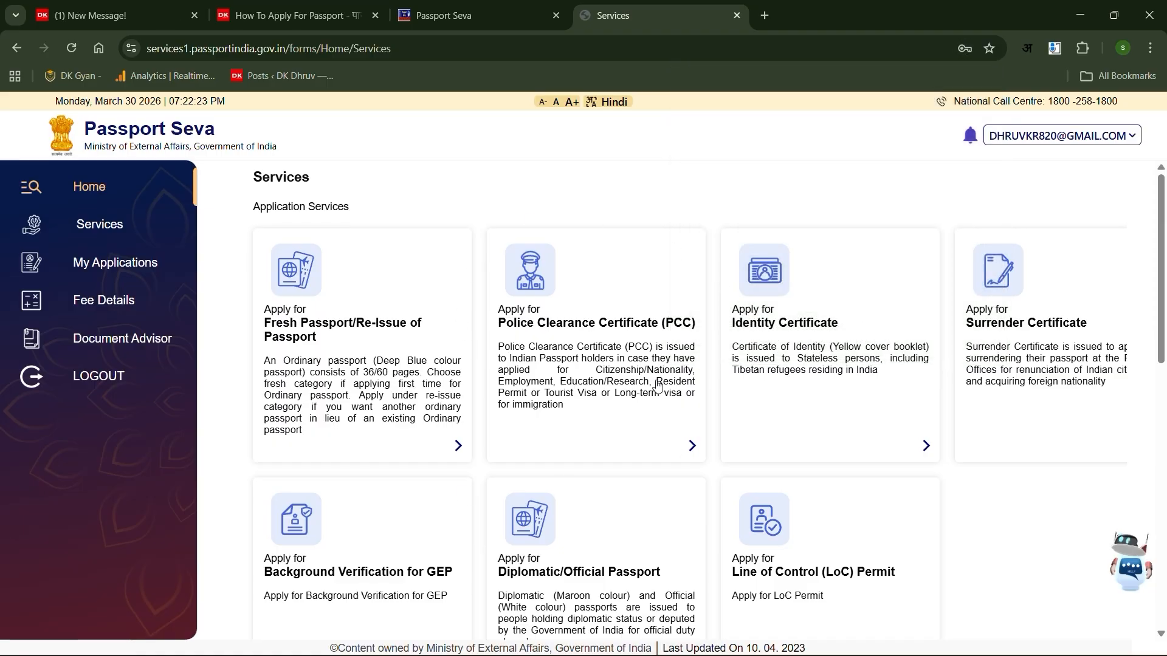
left_click(298, 317)
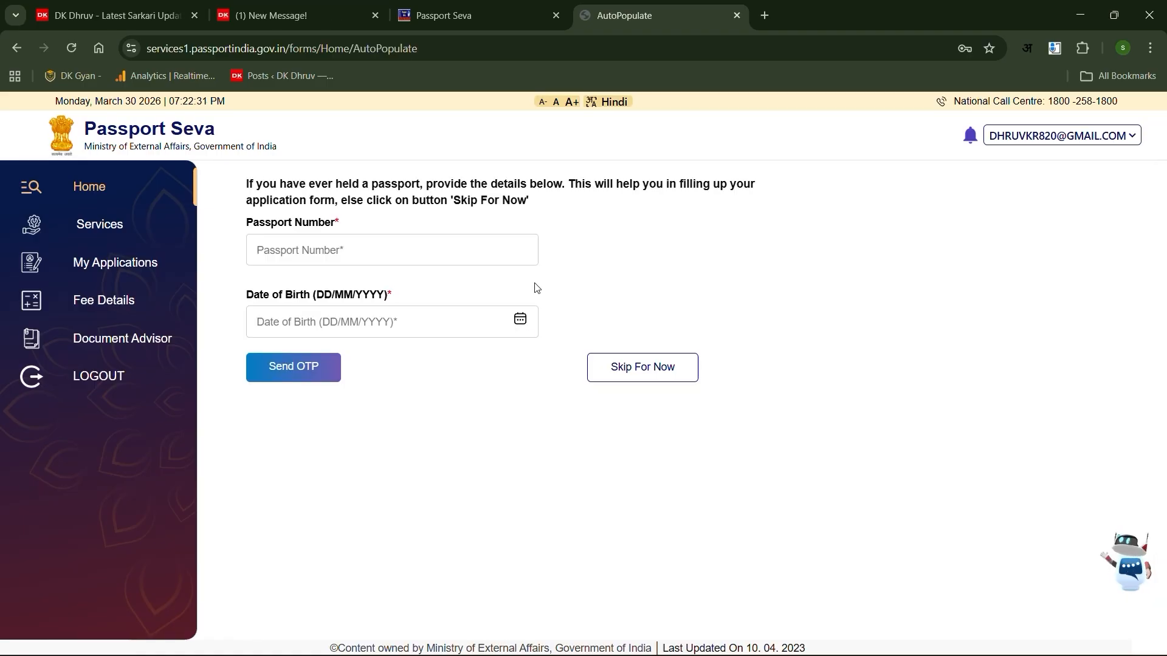
Skip previous-passport details, confirm Patna, and save passport type Fresh, Normal, 36-page booklet
left_click(627, 368)
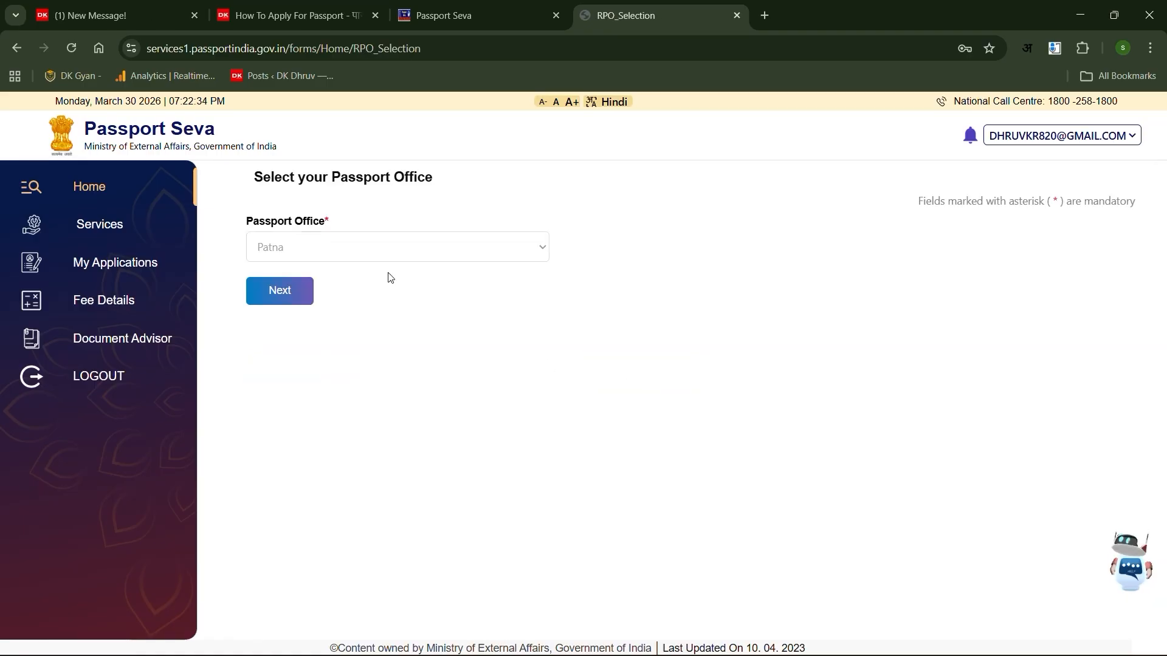
left_click(281, 294)
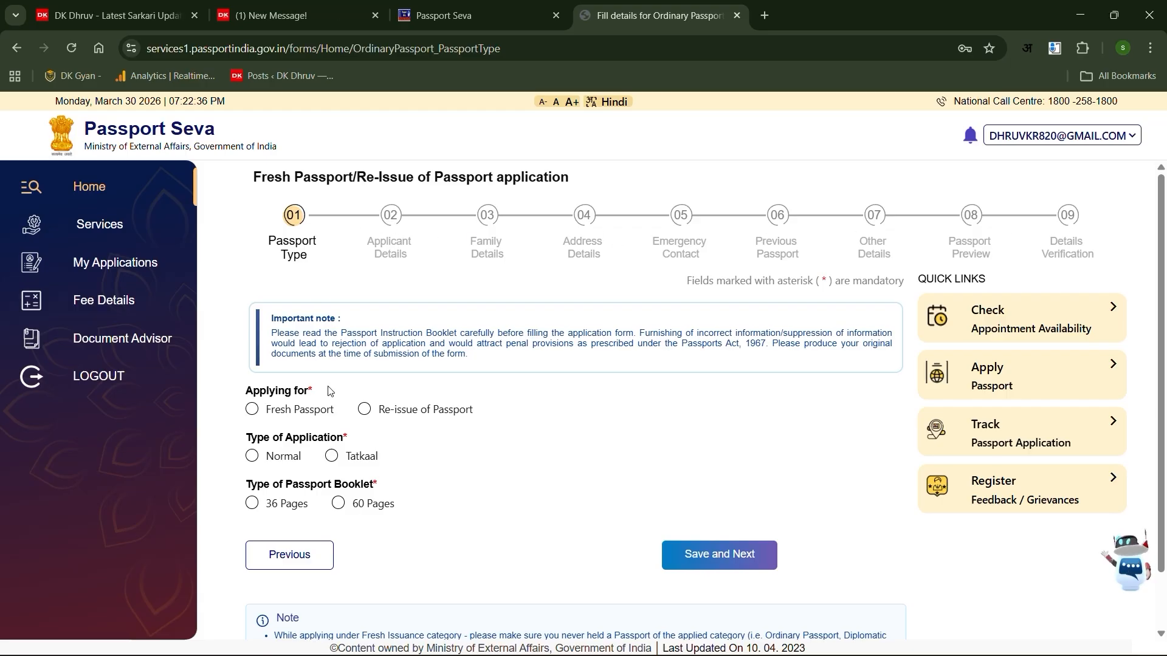
scroll(329, 391, "down", 1)
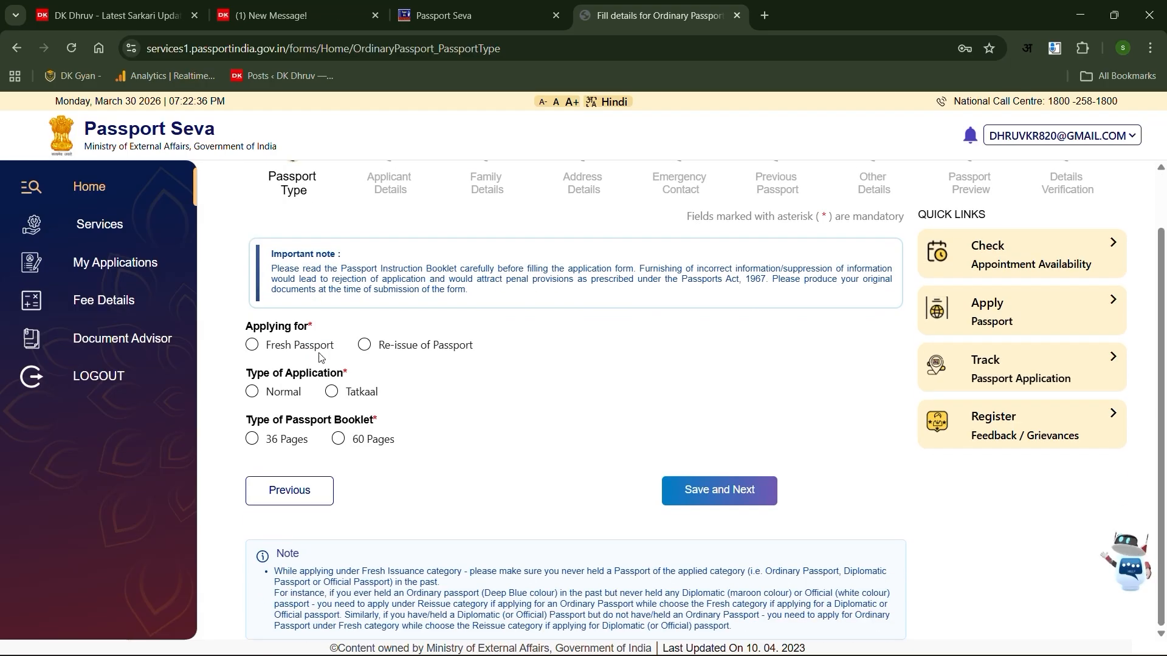
left_click(268, 344)
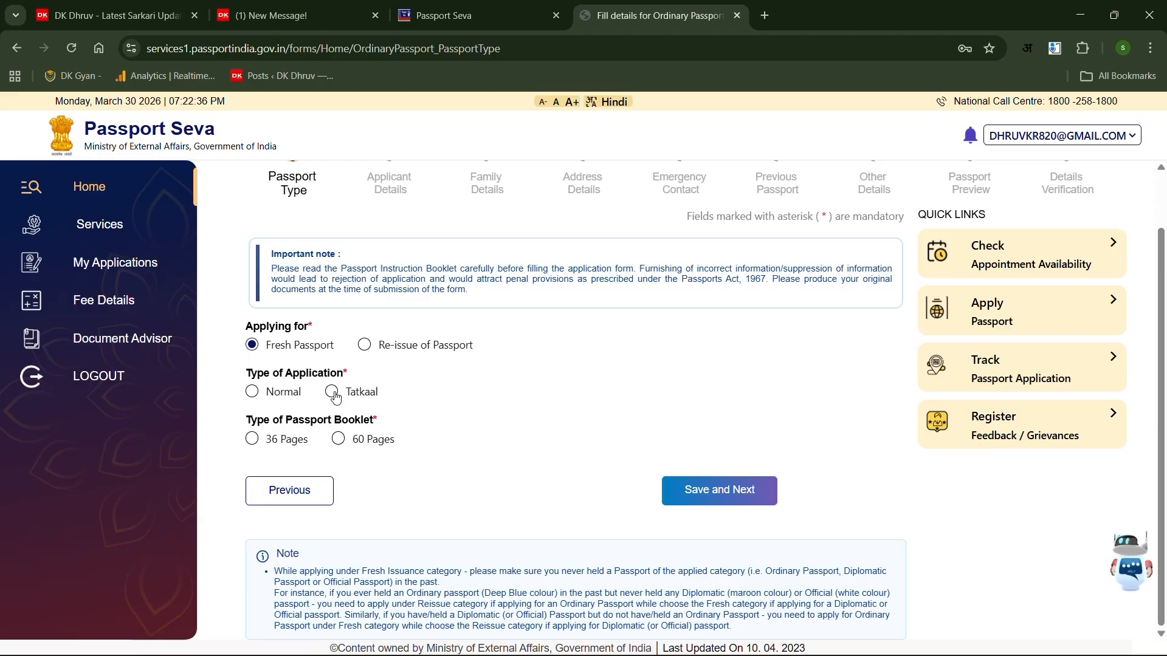
left_click(253, 394)
left_click(254, 443)
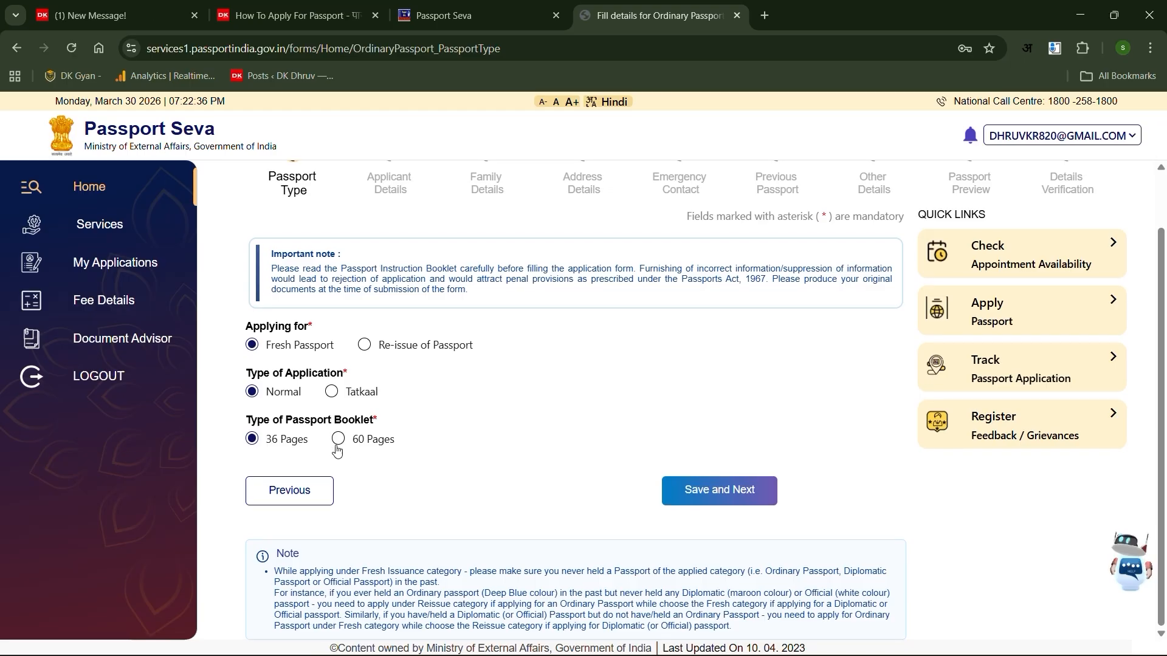
left_click(689, 502)
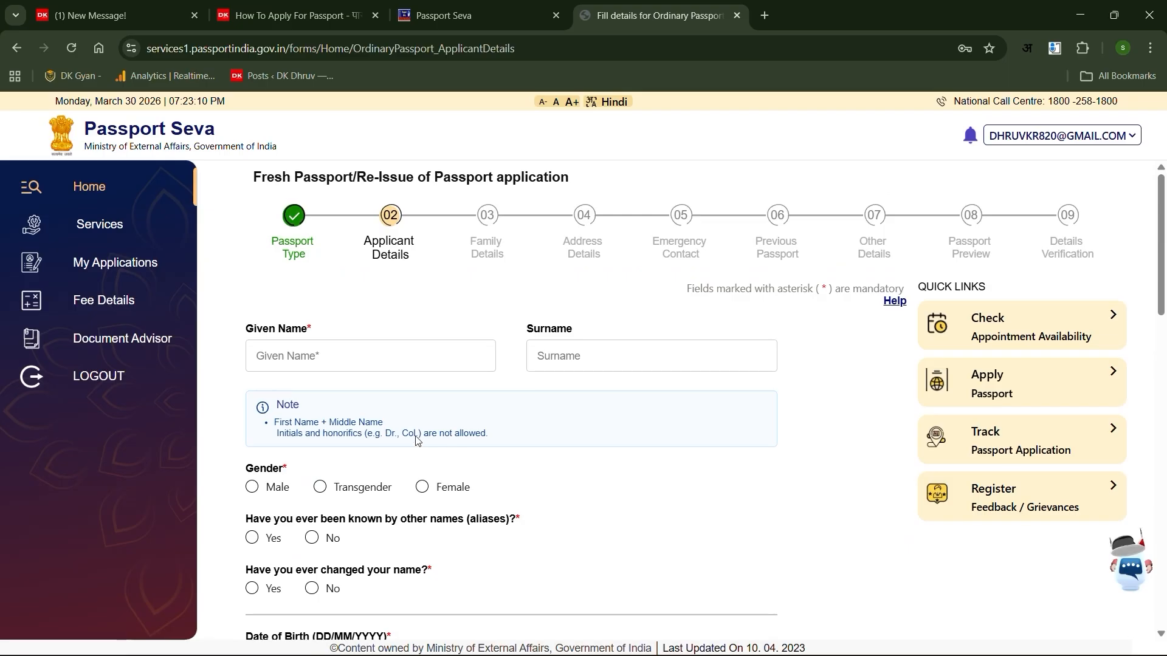
Enter the applicant's given name and surname
left_click(328, 361)
scroll(340, 365, "down", 1)
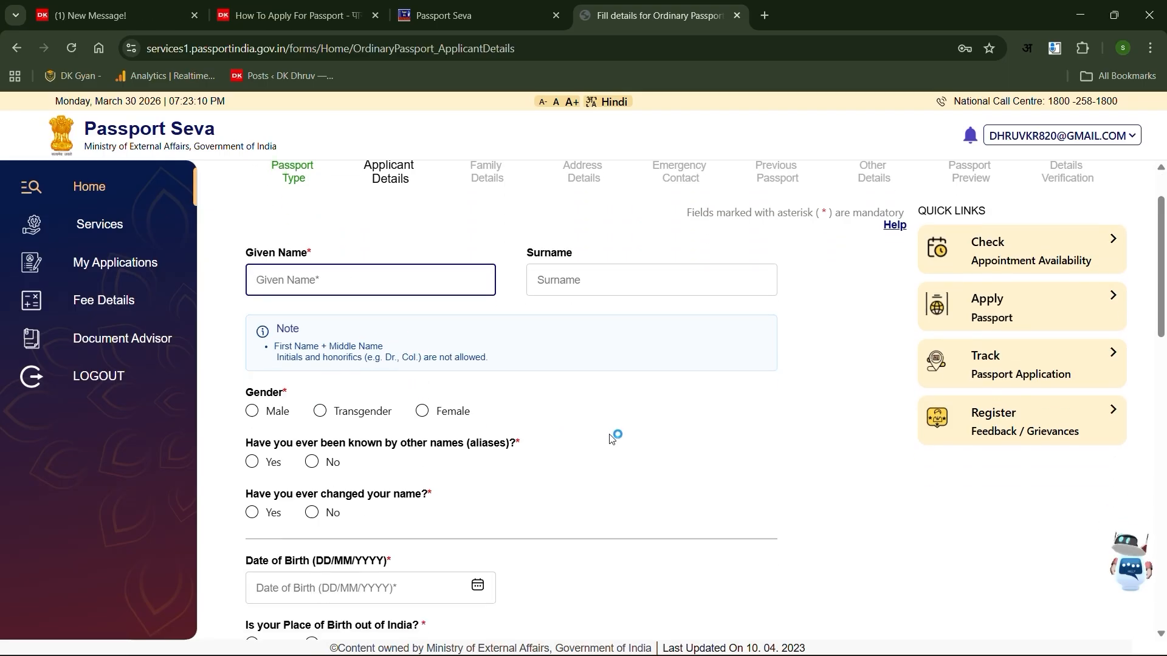
type("D")
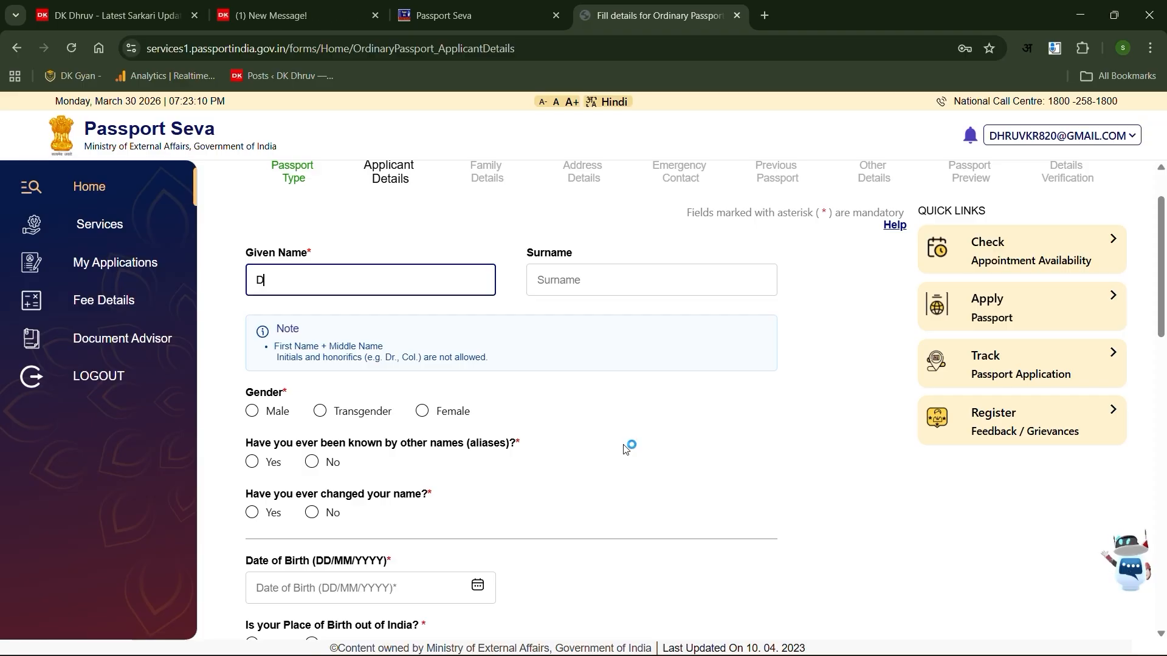
type("HRUV")
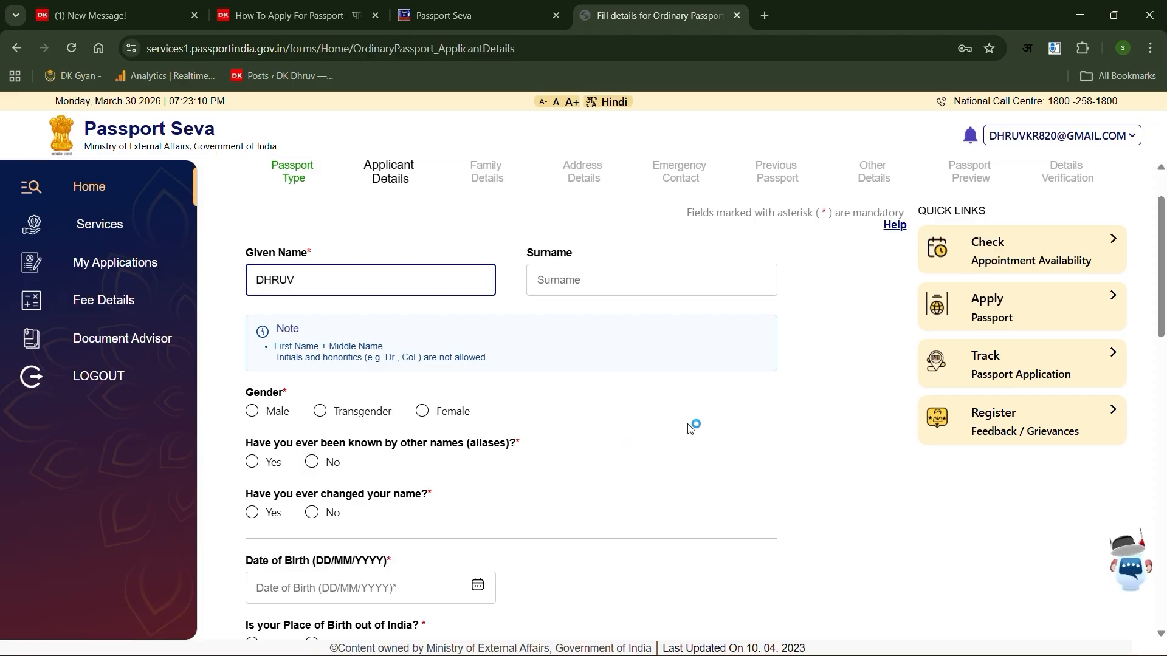
left_click(586, 278)
type("KUMAR")
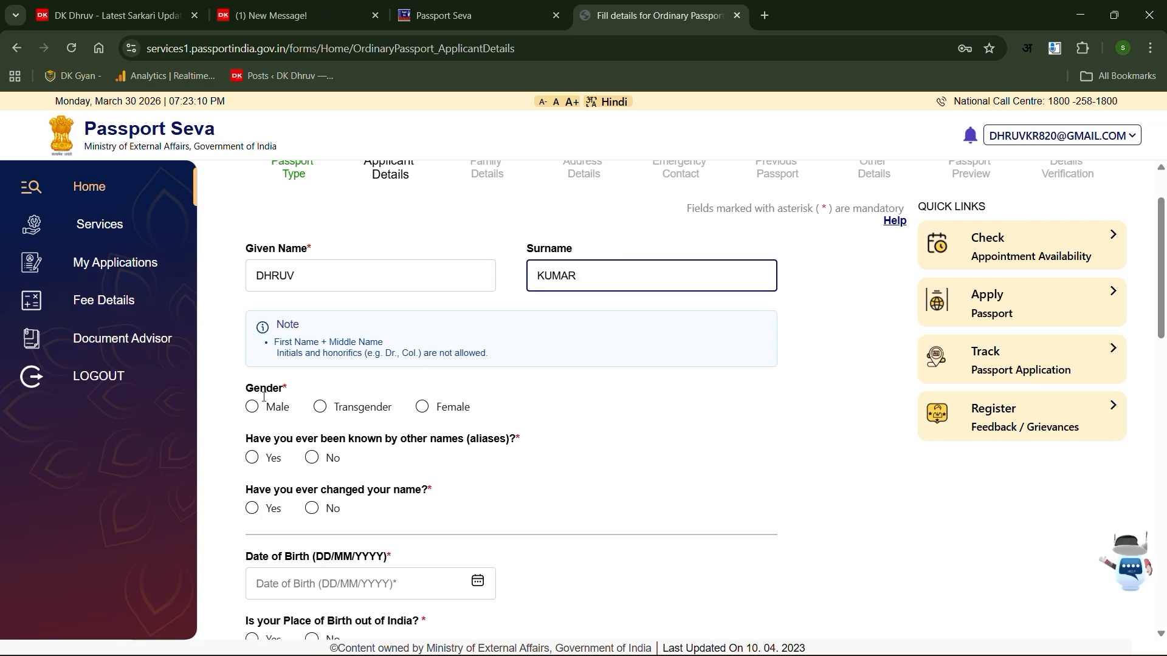
scroll(364, 316, "down", 1)
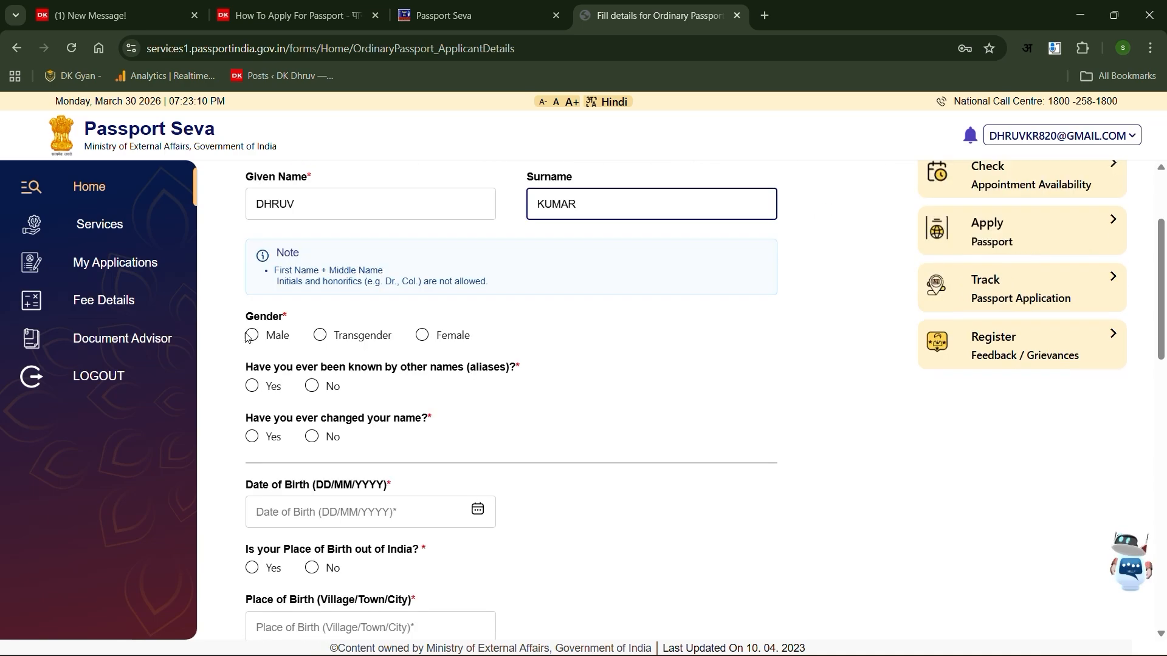
left_click(256, 337)
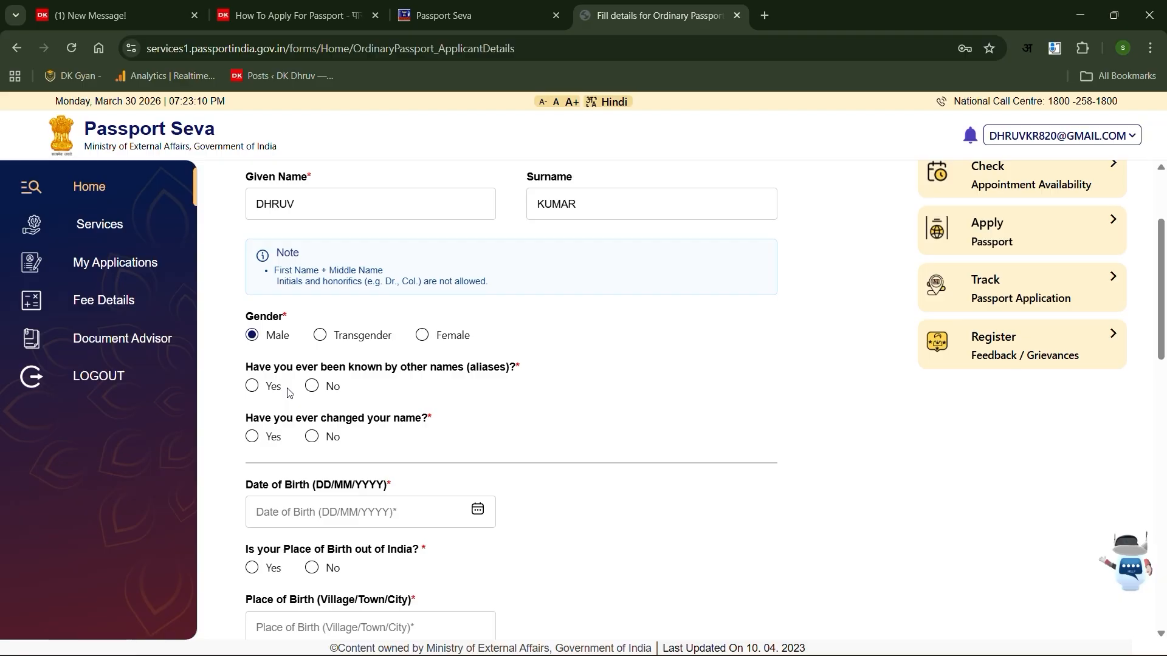
left_click(313, 389)
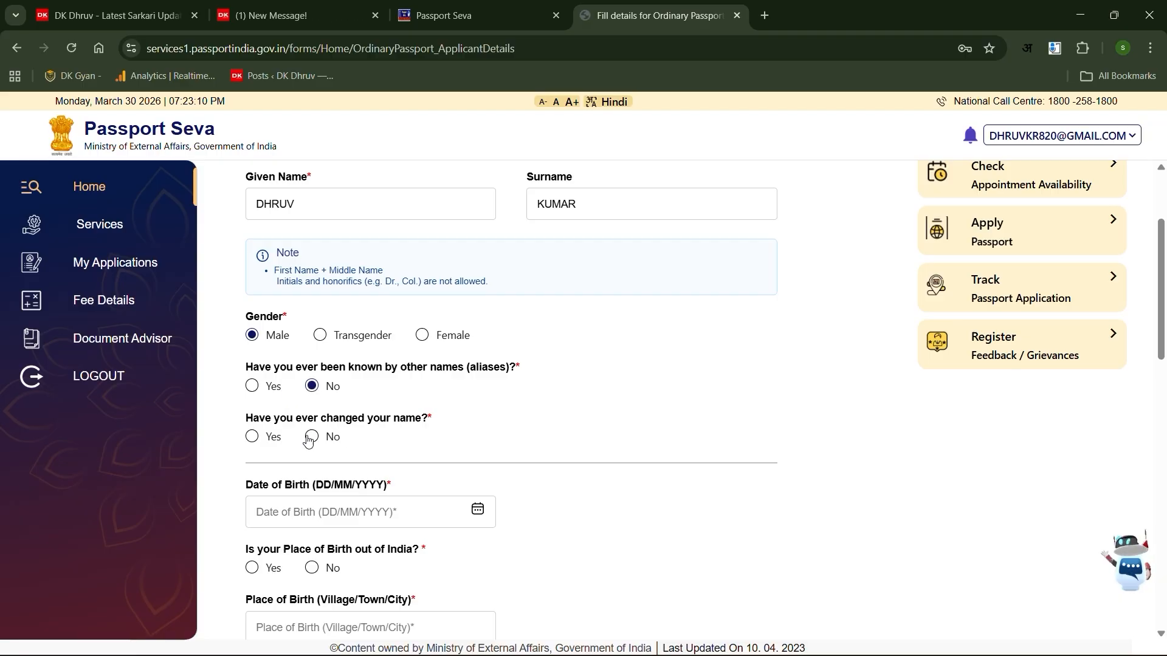
left_click(312, 437)
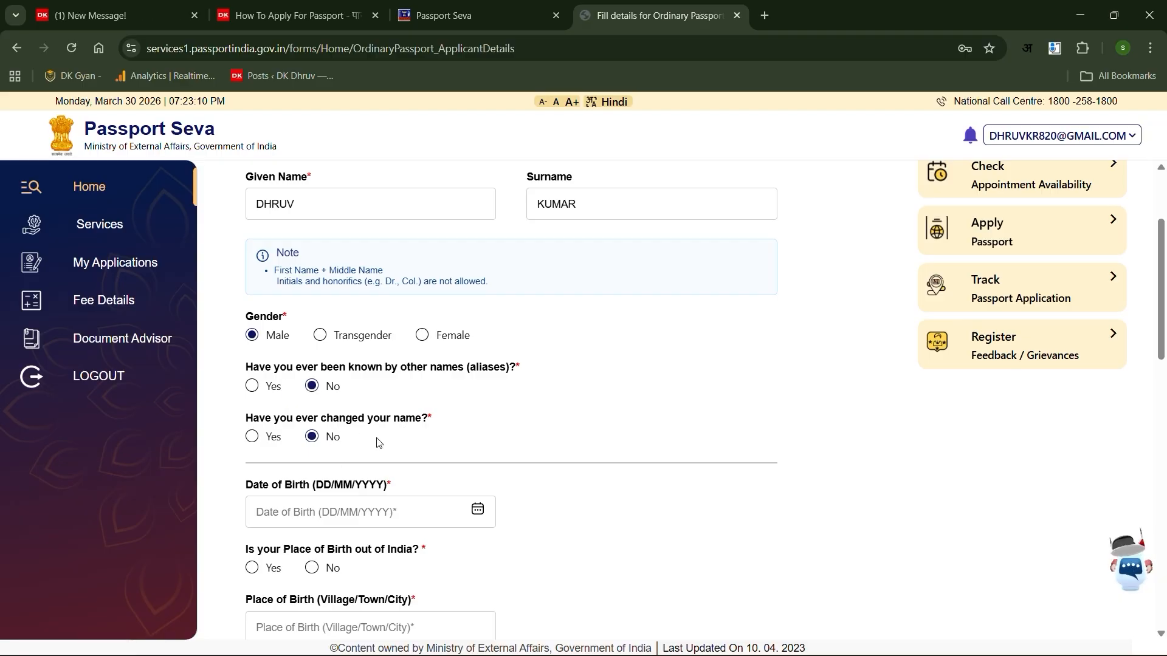
scroll(328, 426, "down", 2)
left_click(344, 359)
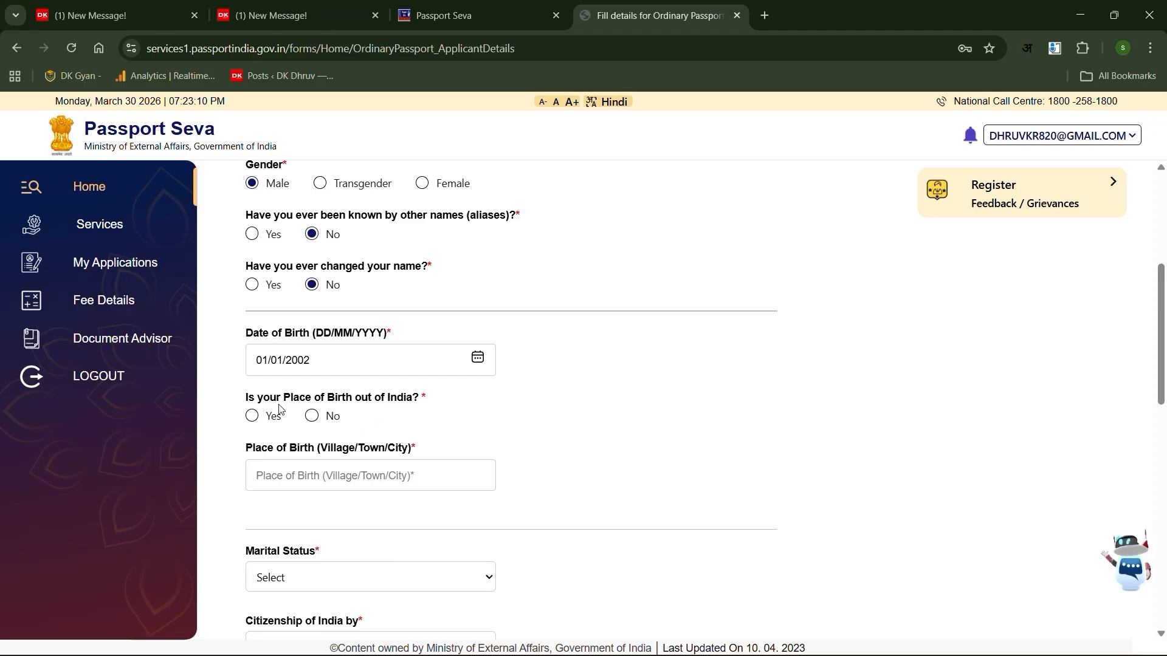
Answer No to birth outside India and enter PATNA as the place of birth
left_click(321, 421)
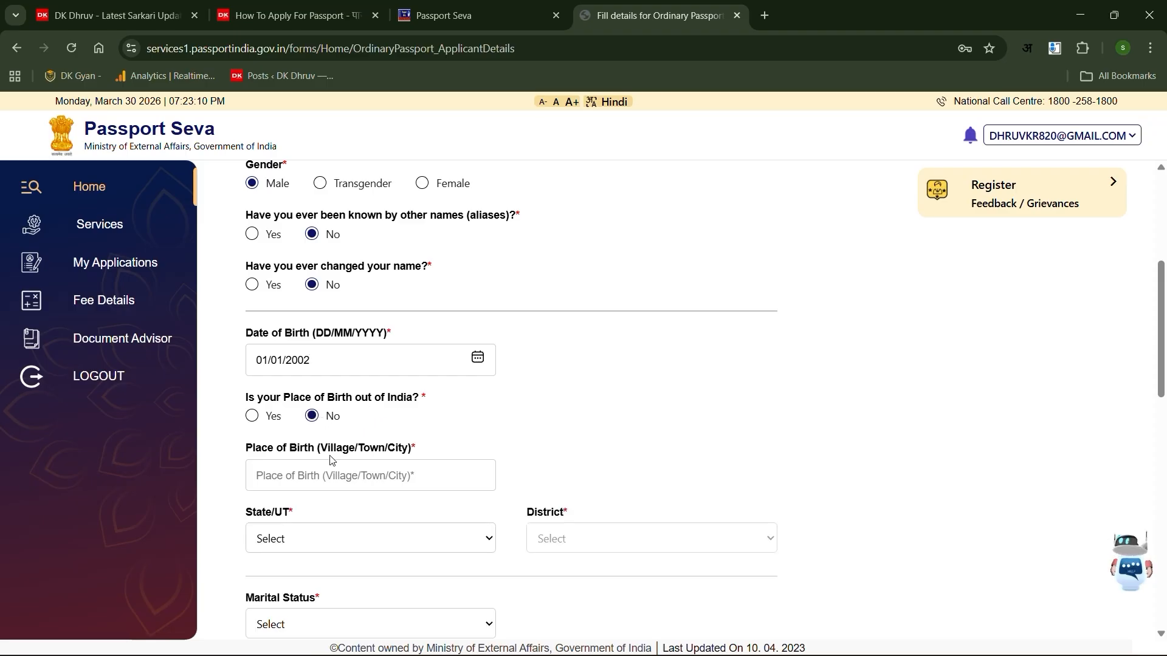
scroll(328, 425, "down", 2)
left_click(332, 329)
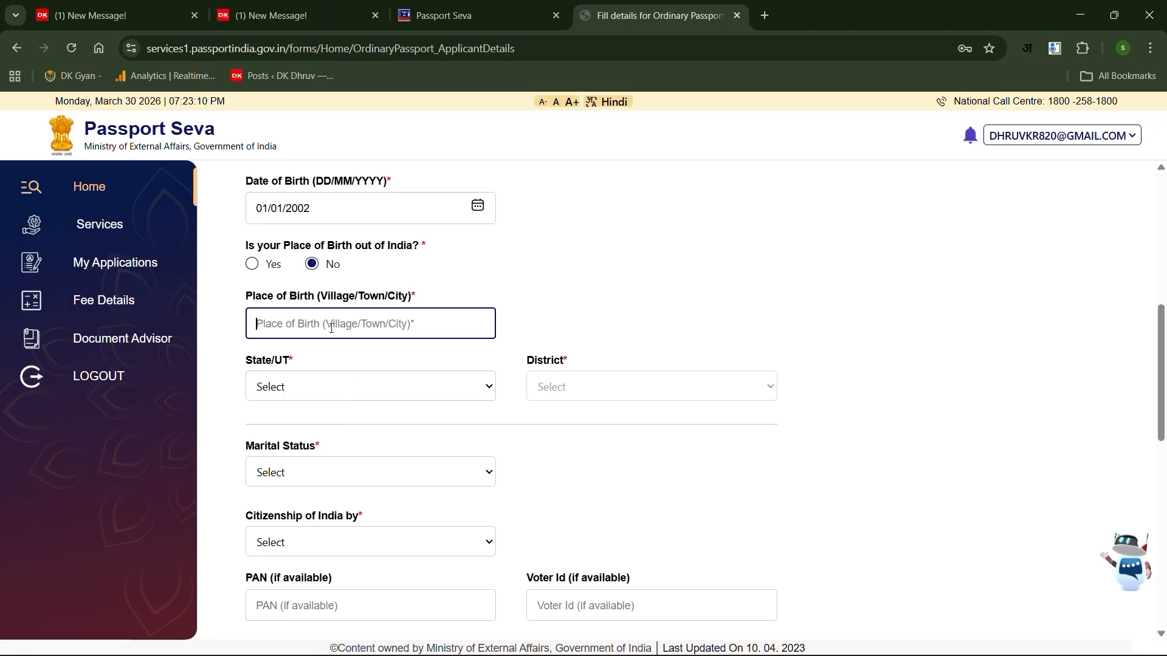
type("PATNA")
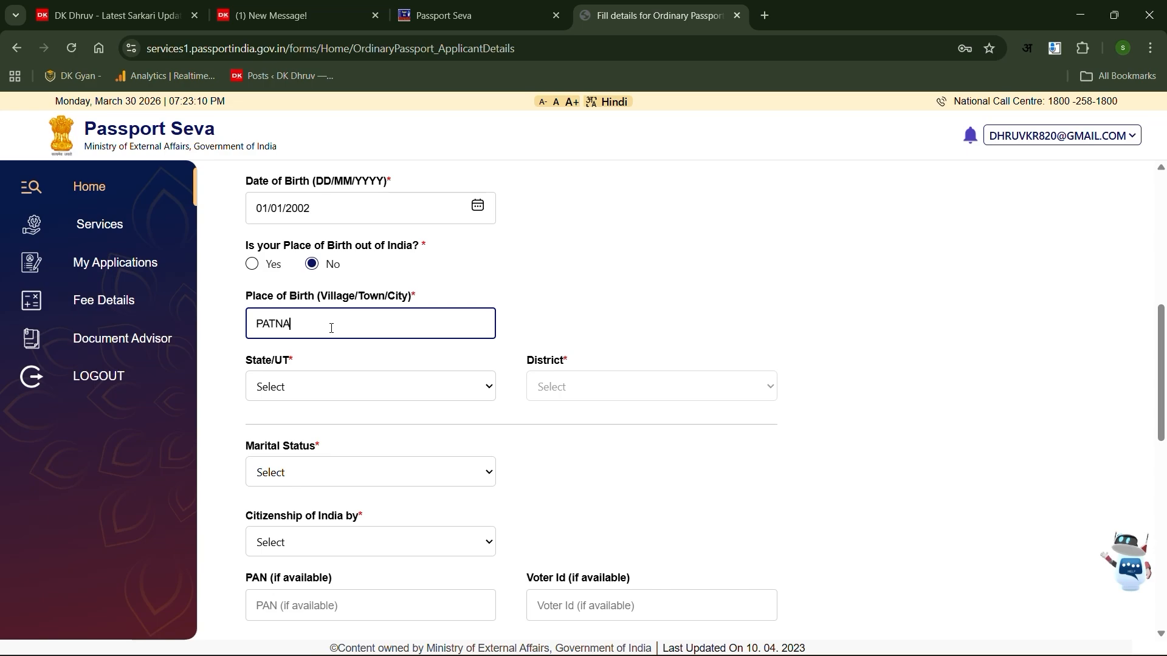
Choose Bihar as the birth state and Patna as the birth district
left_click(370, 401)
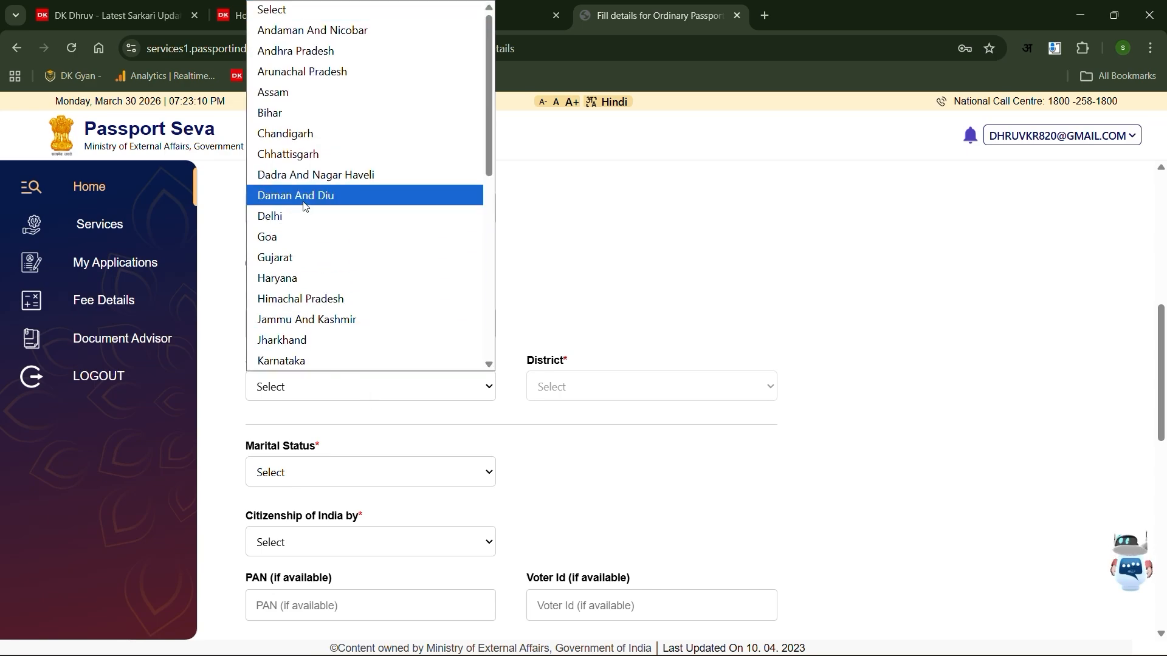
left_click(288, 120)
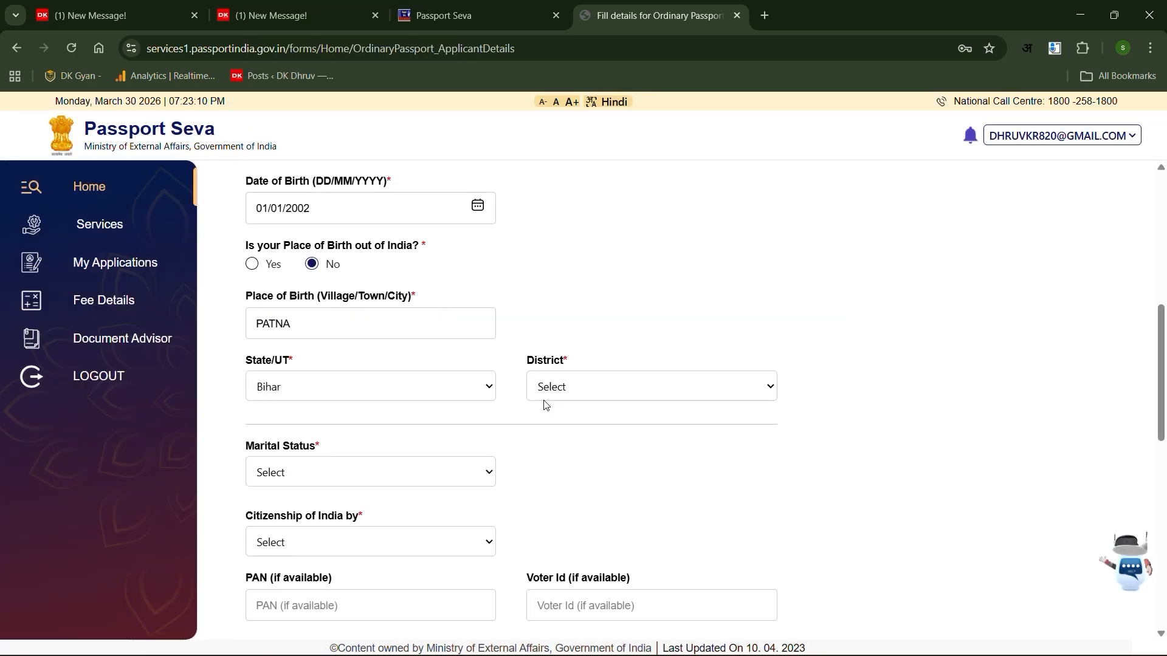
left_click(567, 395)
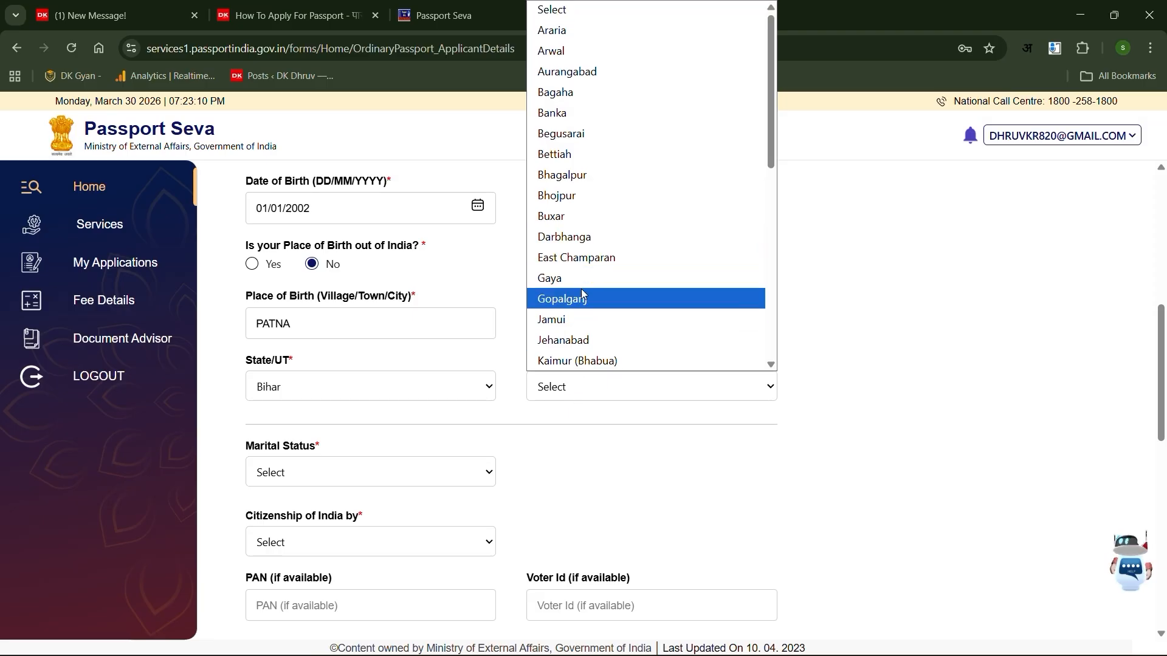
scroll(584, 294, "down", 4)
scroll(584, 294, "down", 3)
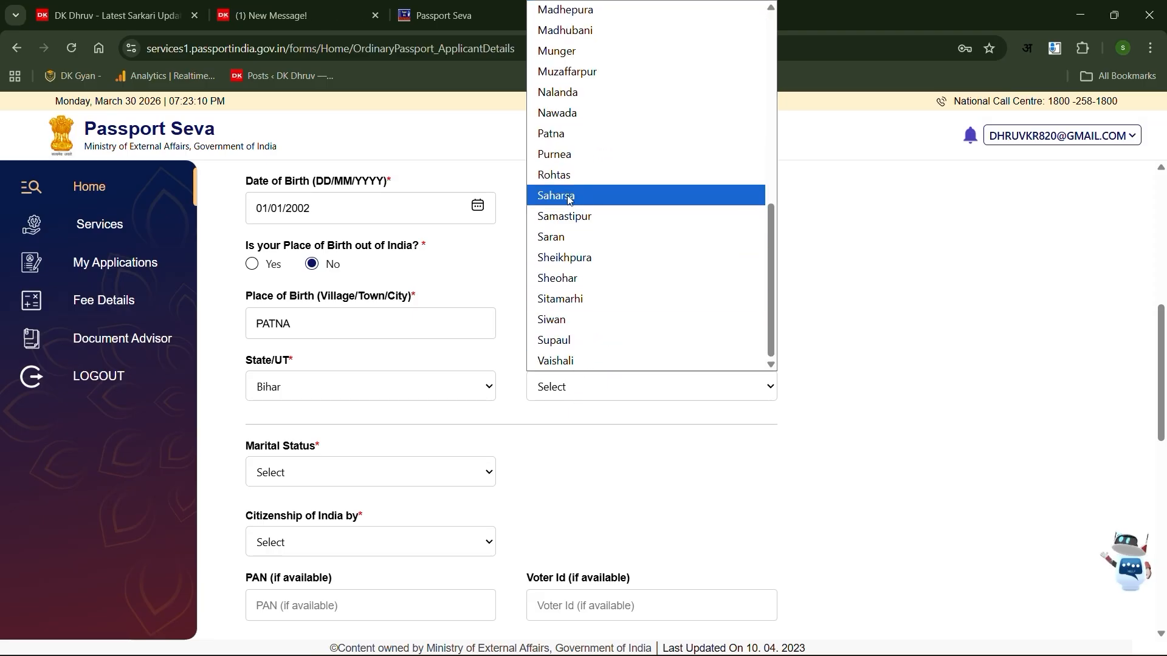
left_click(551, 133)
scroll(461, 321, "down", 2)
left_click(470, 322)
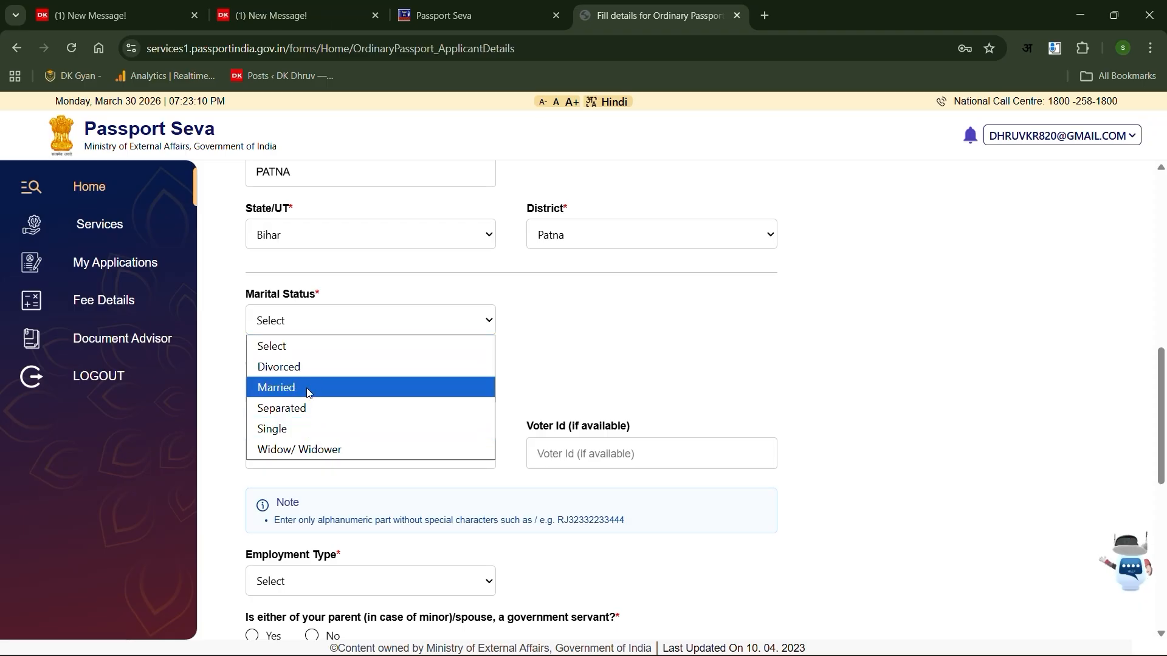
Set marital status to Single and citizenship to By Birth
left_click(295, 429)
scroll(413, 359, "down", 1)
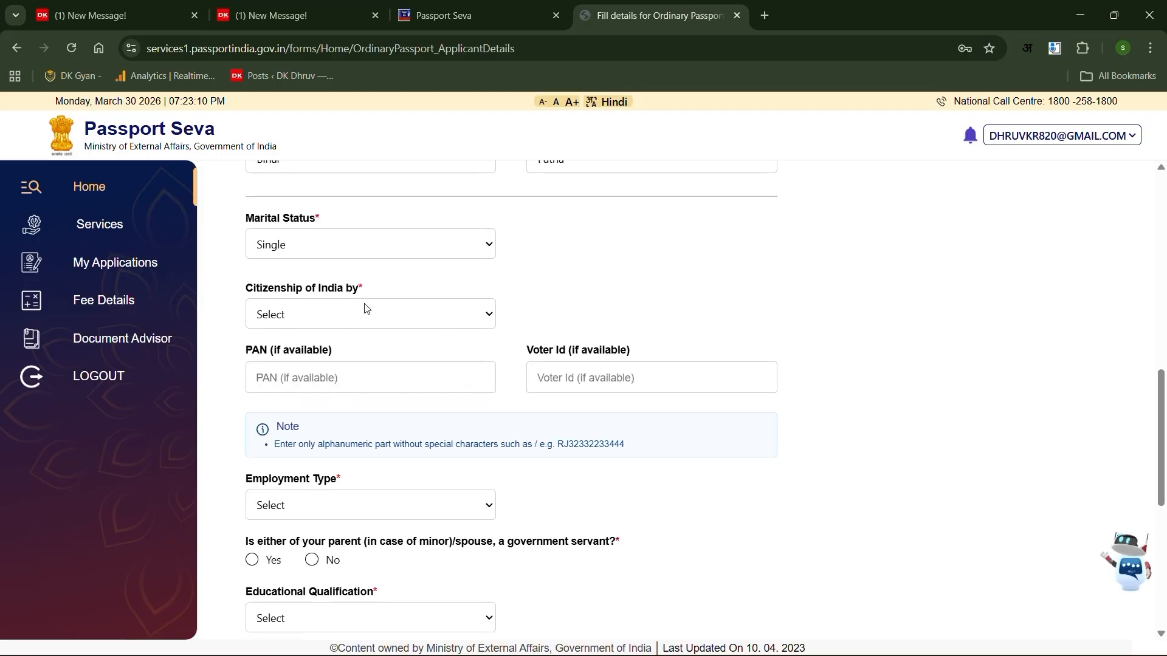
left_click(436, 314)
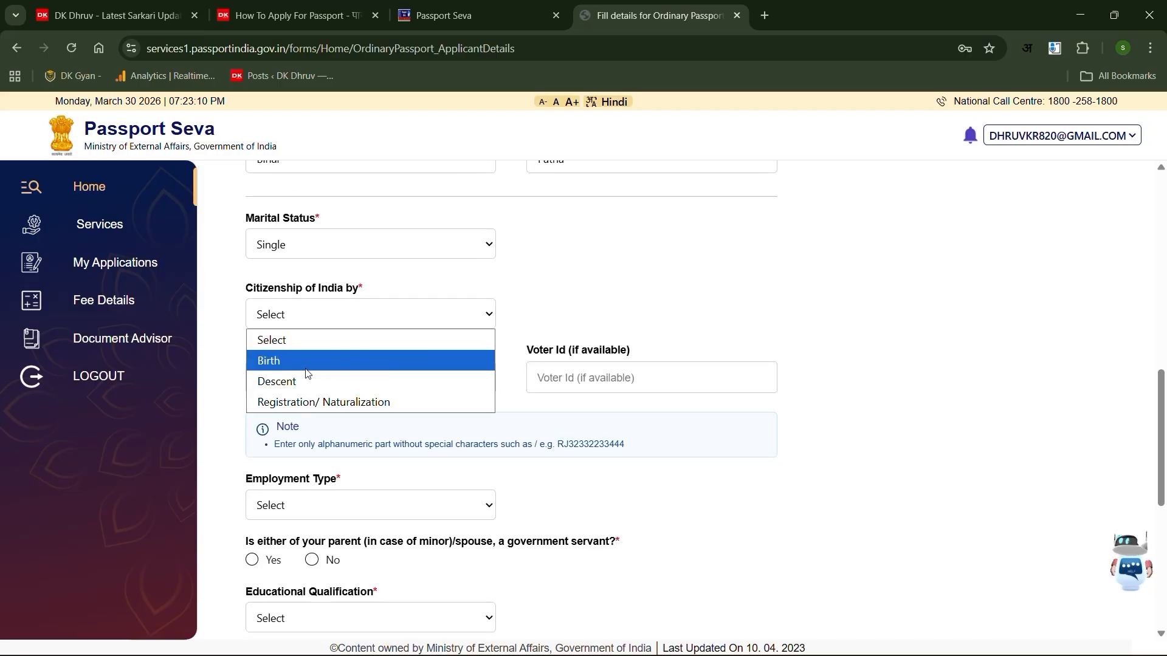
left_click(286, 362)
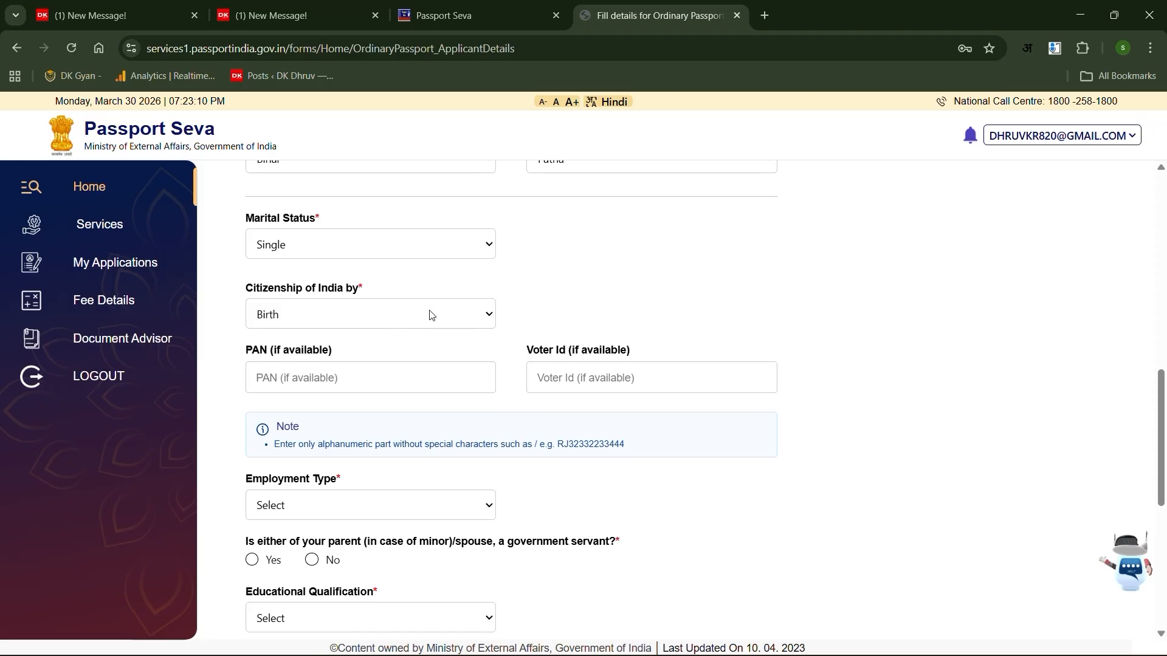
scroll(425, 307, "down", 1)
left_click(319, 301)
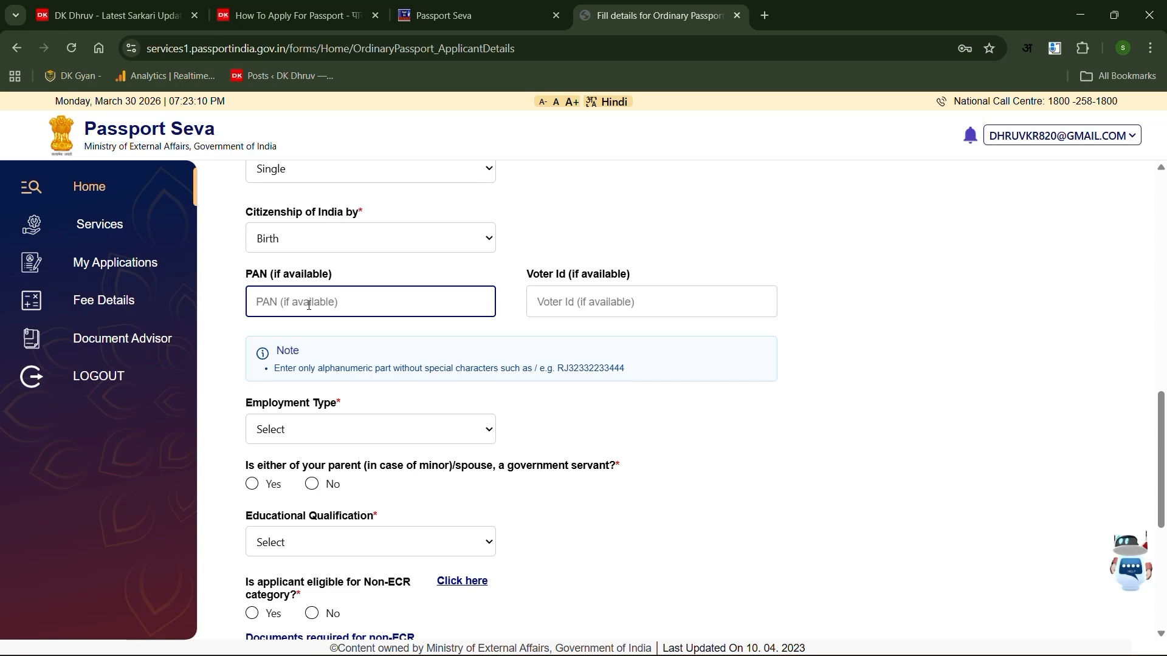
scroll(309, 304, "down", 3)
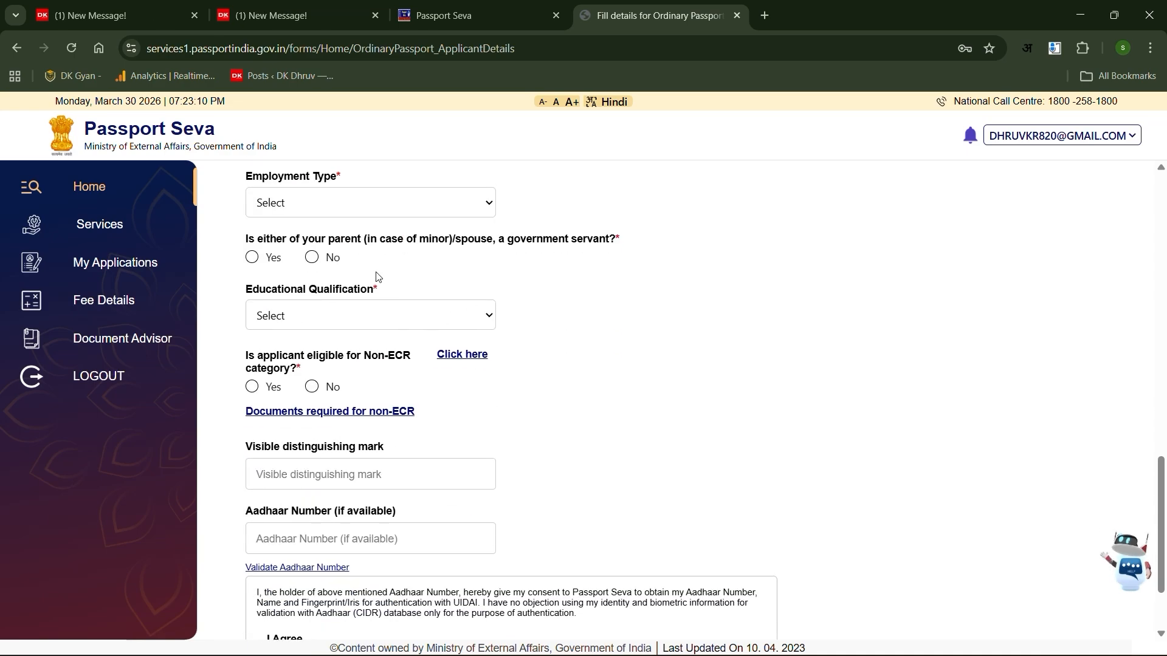
scroll(378, 277, "up", 1)
Set employment type to Student and answer No to a government-servant parent or spouse
left_click(484, 279)
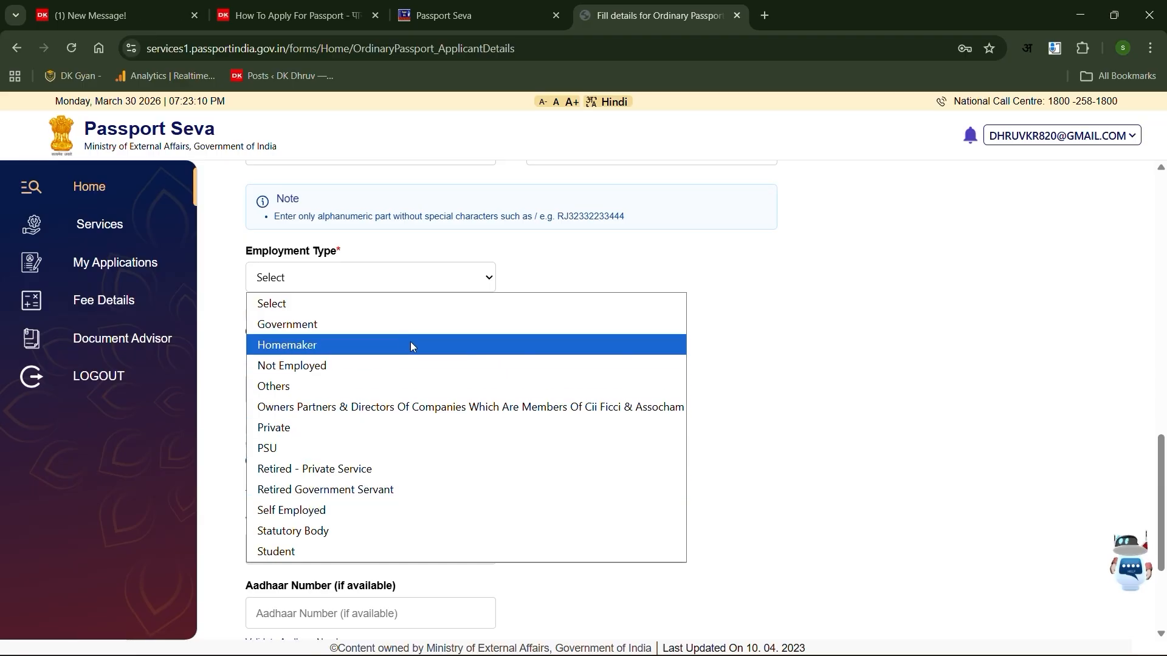
left_click(315, 551)
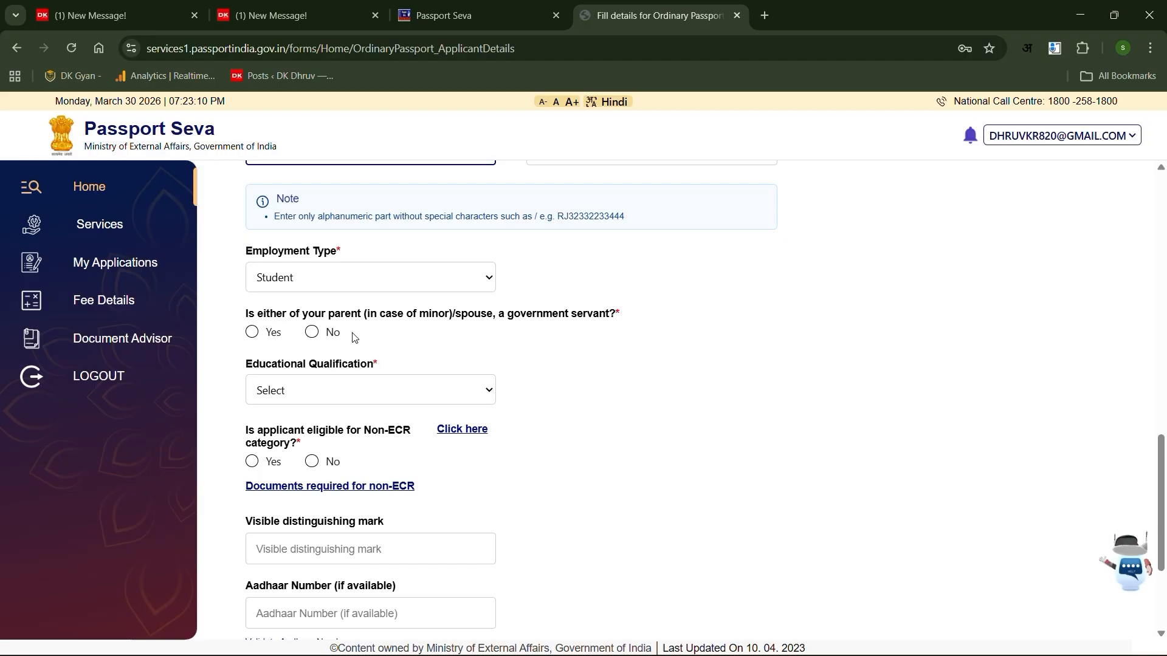
left_click(316, 338)
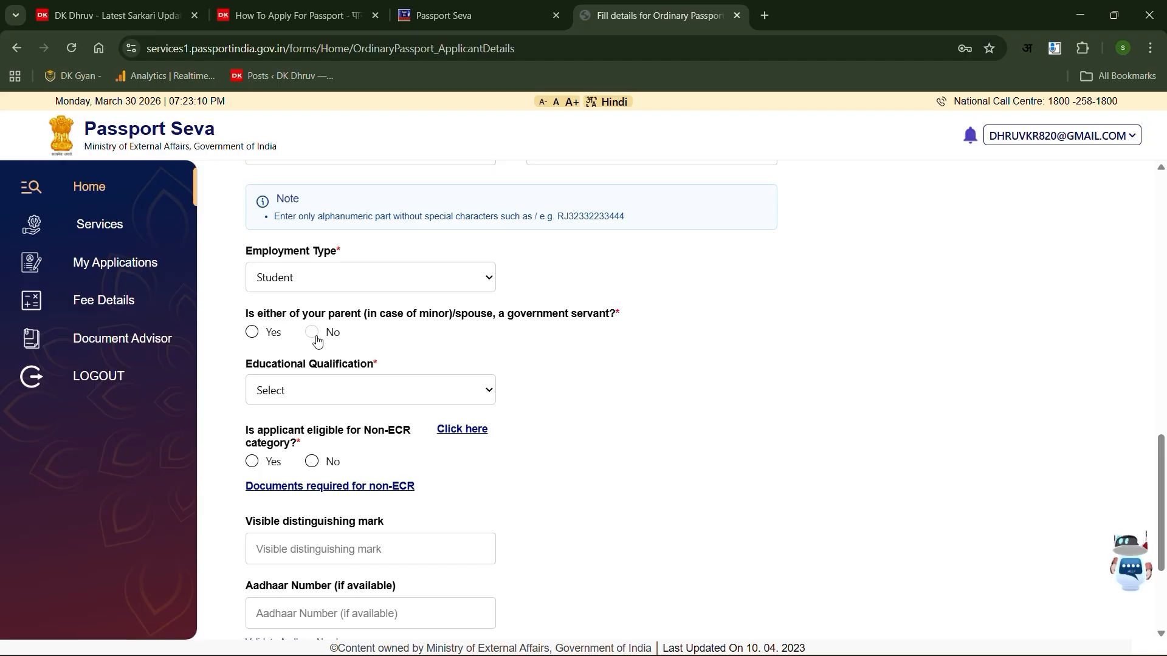
scroll(340, 334, "down", 1)
left_click(385, 317)
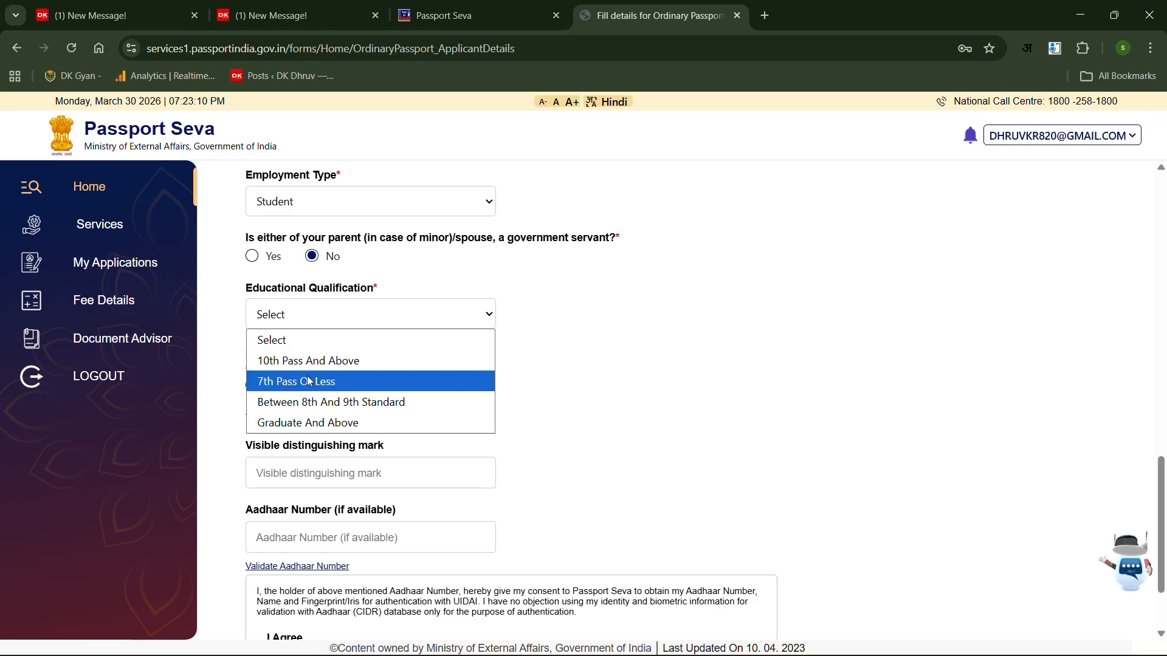
Set qualification to Graduate And Above, enter the Aadhaar number with consent, and save applicant details
left_click(311, 424)
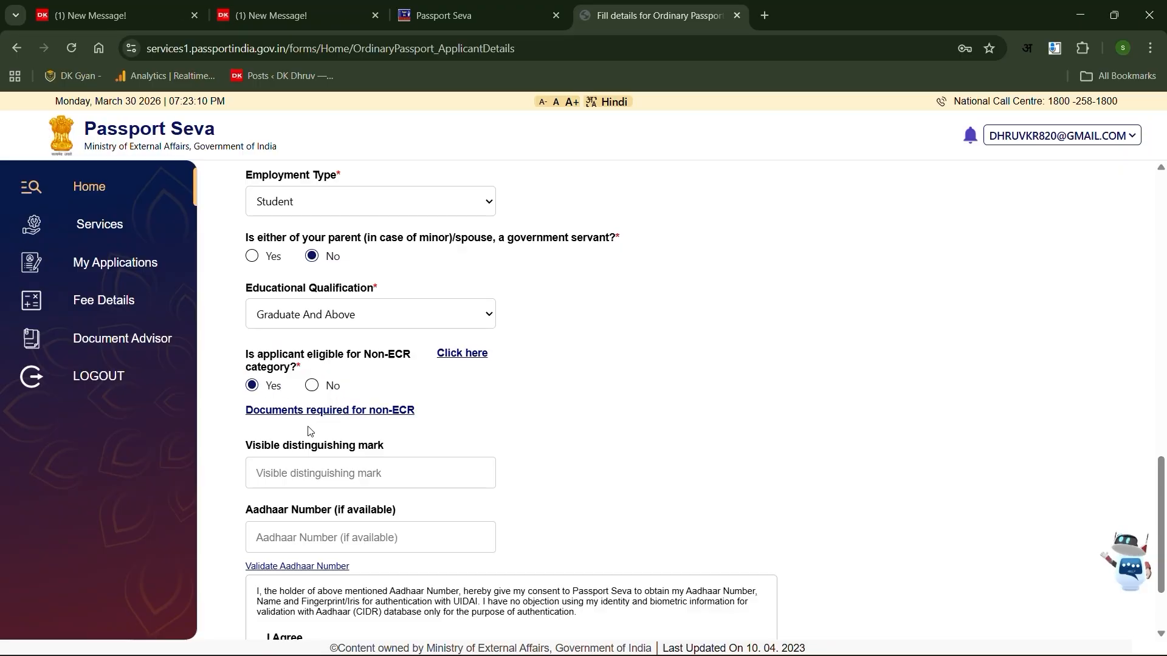
scroll(574, 392, "down", 2)
left_click(288, 363)
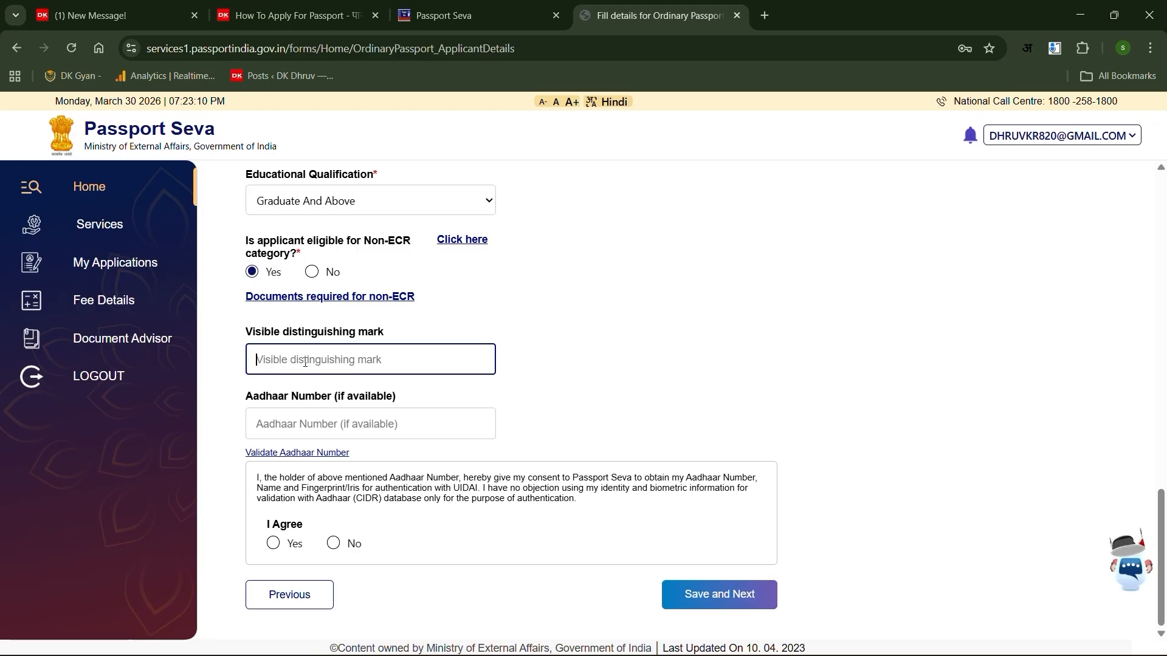
left_click(279, 429)
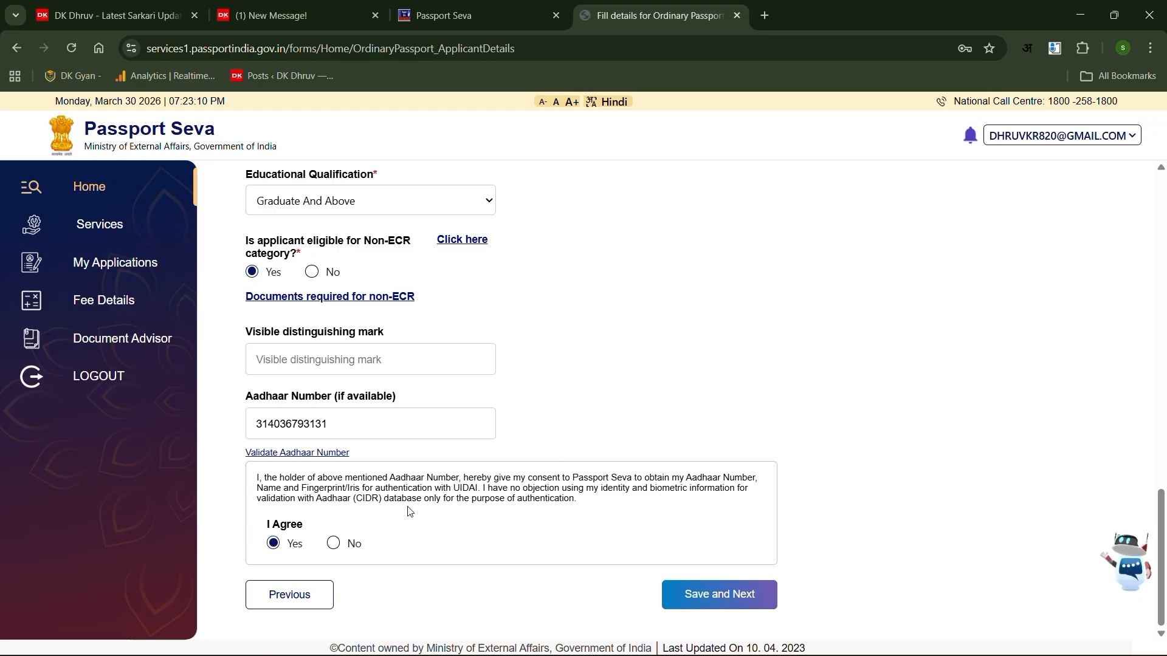
left_click(703, 606)
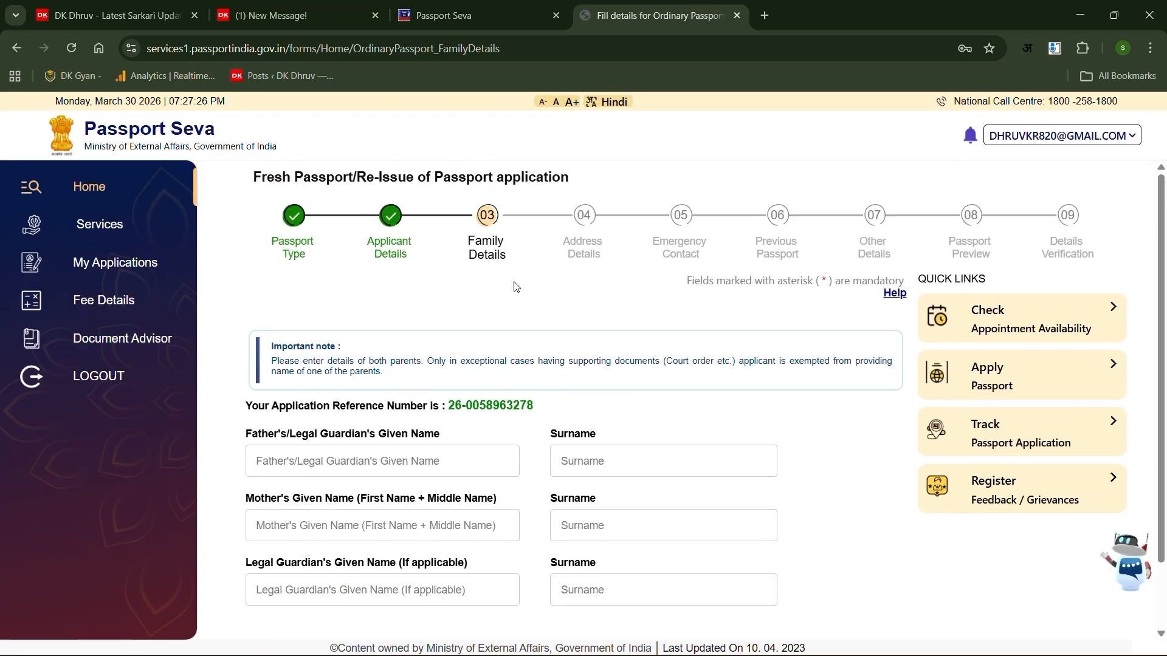
Fill in the father's and mother's names and save the family details
scroll(349, 392, "down", 1)
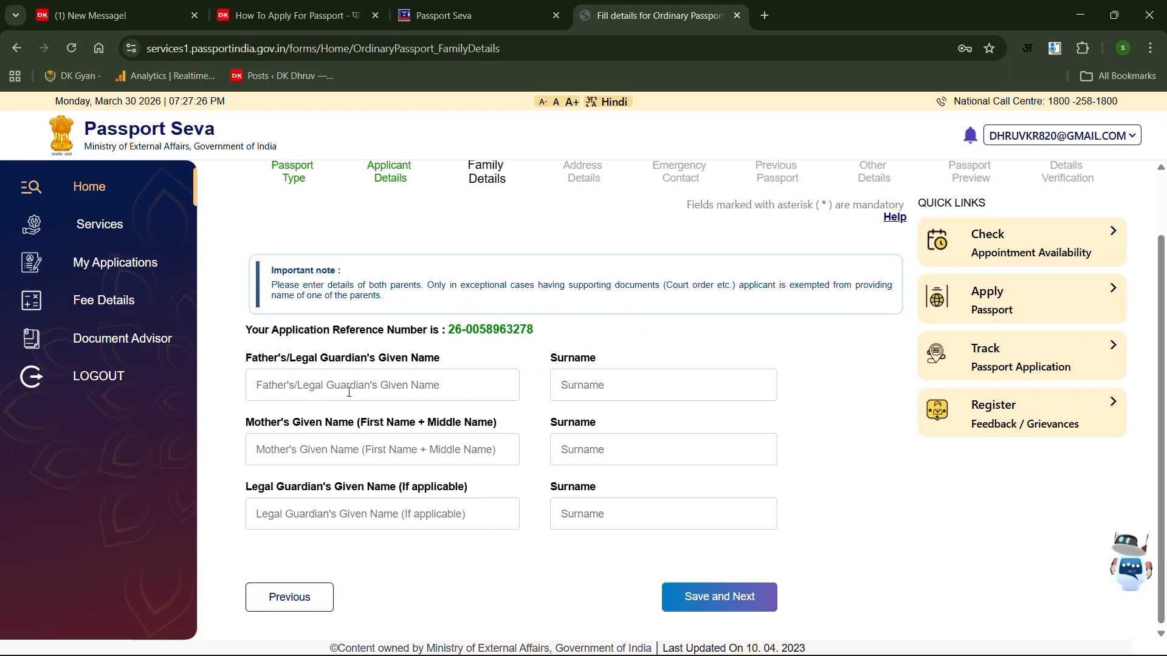
left_click(314, 386)
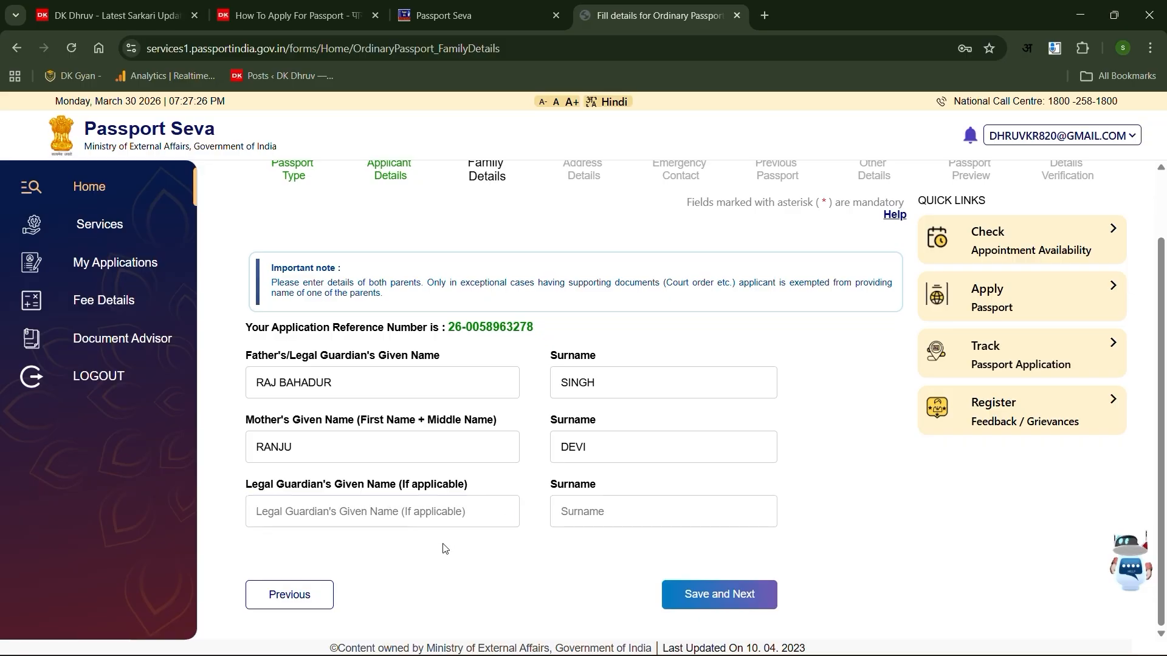
left_click(683, 595)
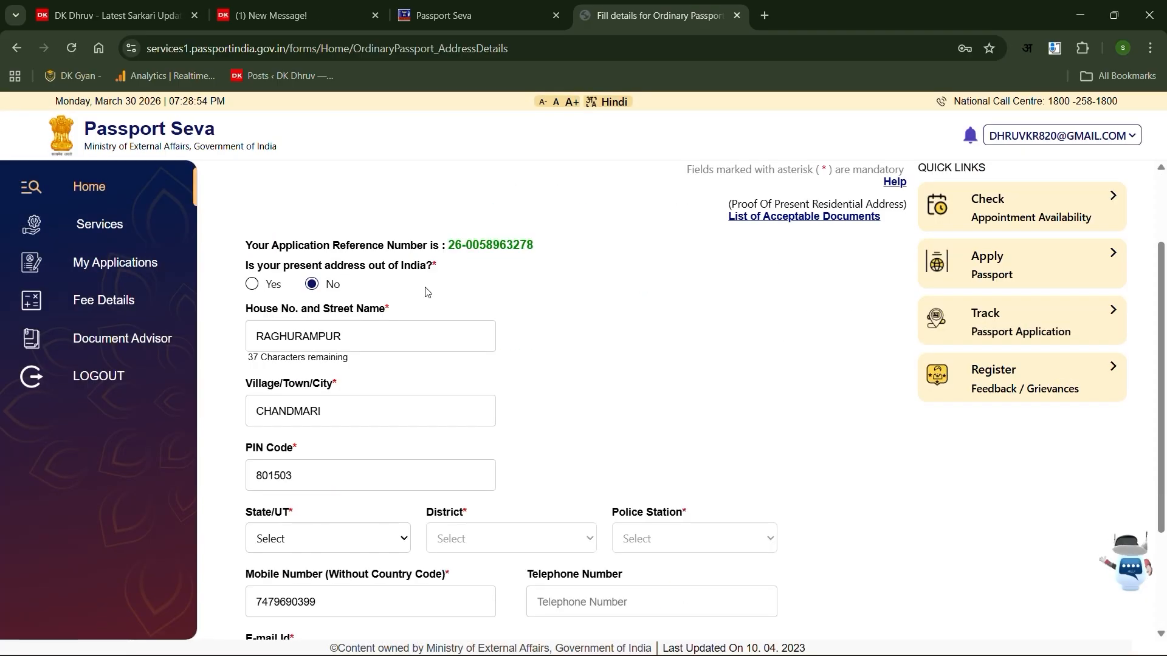
Review the prefilled house and street entry of the present address
scroll(425, 292, "up", 2)
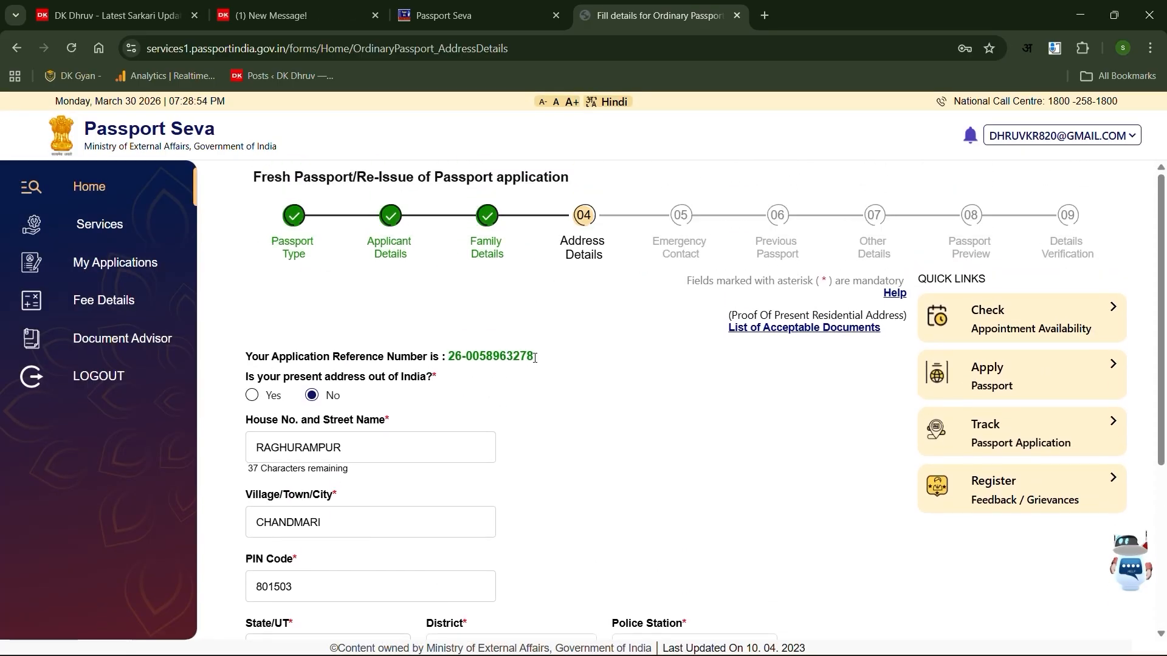
scroll(395, 402, "down", 1)
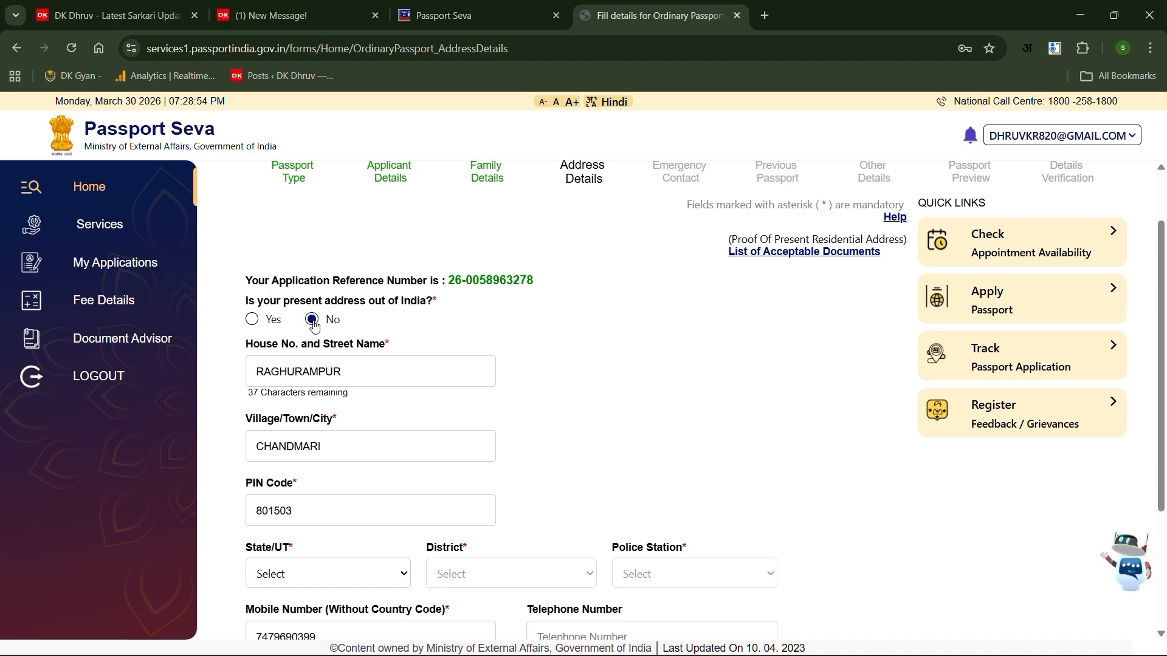
scroll(314, 327, "down", 1)
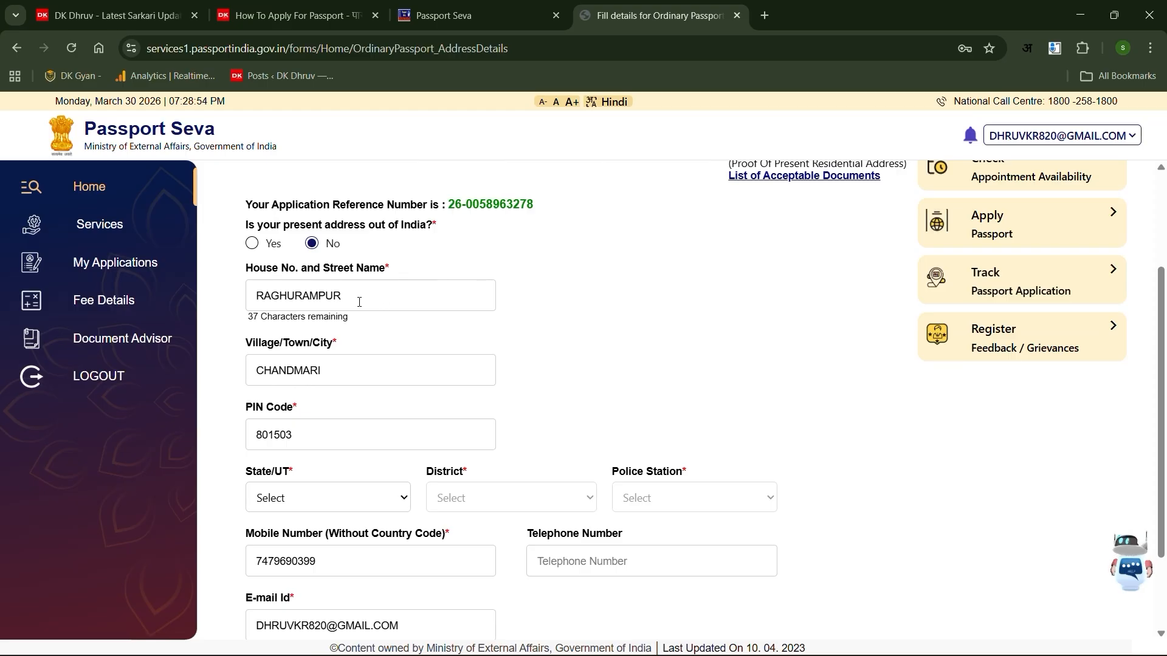
double_click(361, 300)
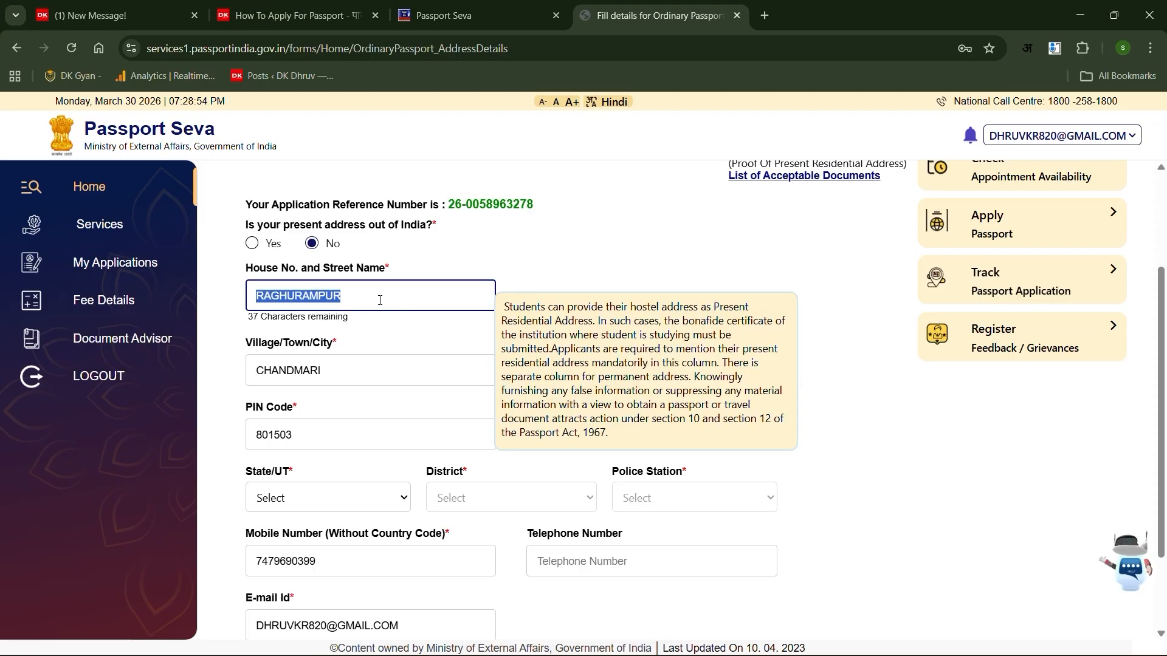
left_click(380, 297)
left_click(585, 265)
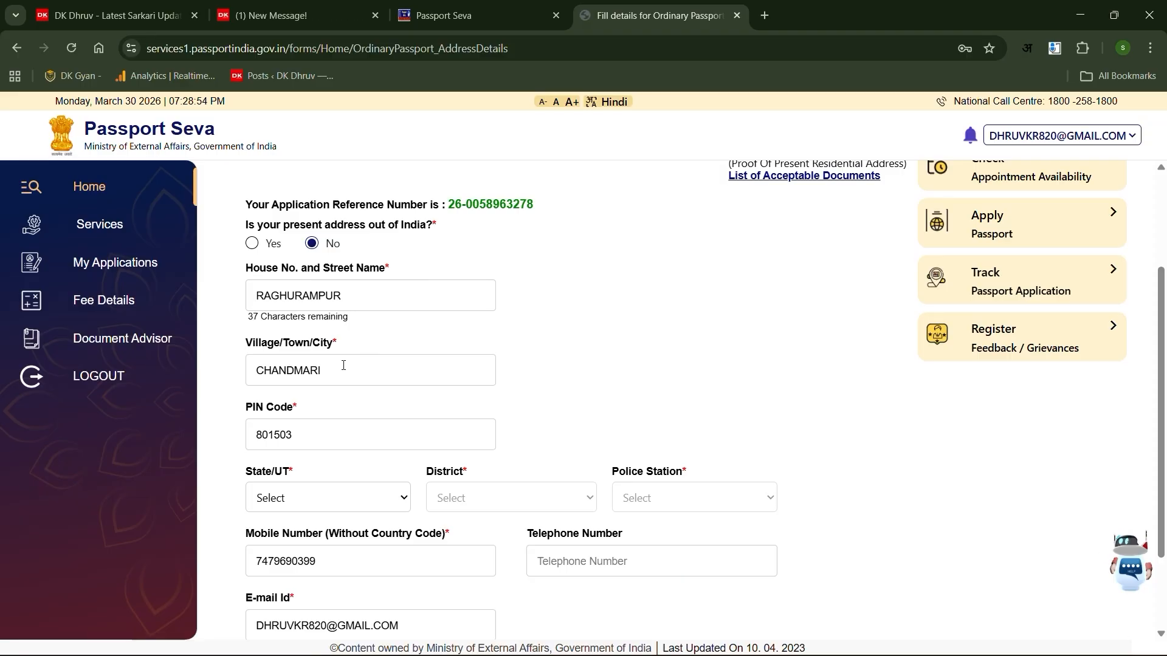
Set State/UT to Bihar, District to Patna and Police Station to SHAHPUR
scroll(381, 377, "down", 2)
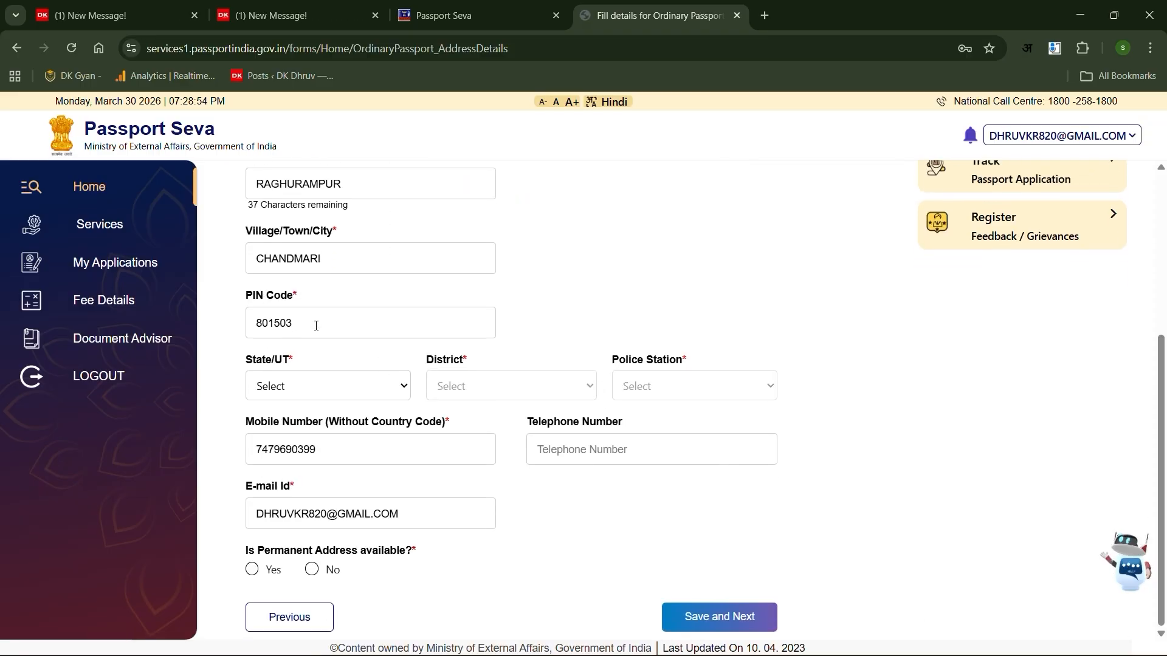
left_click(404, 387)
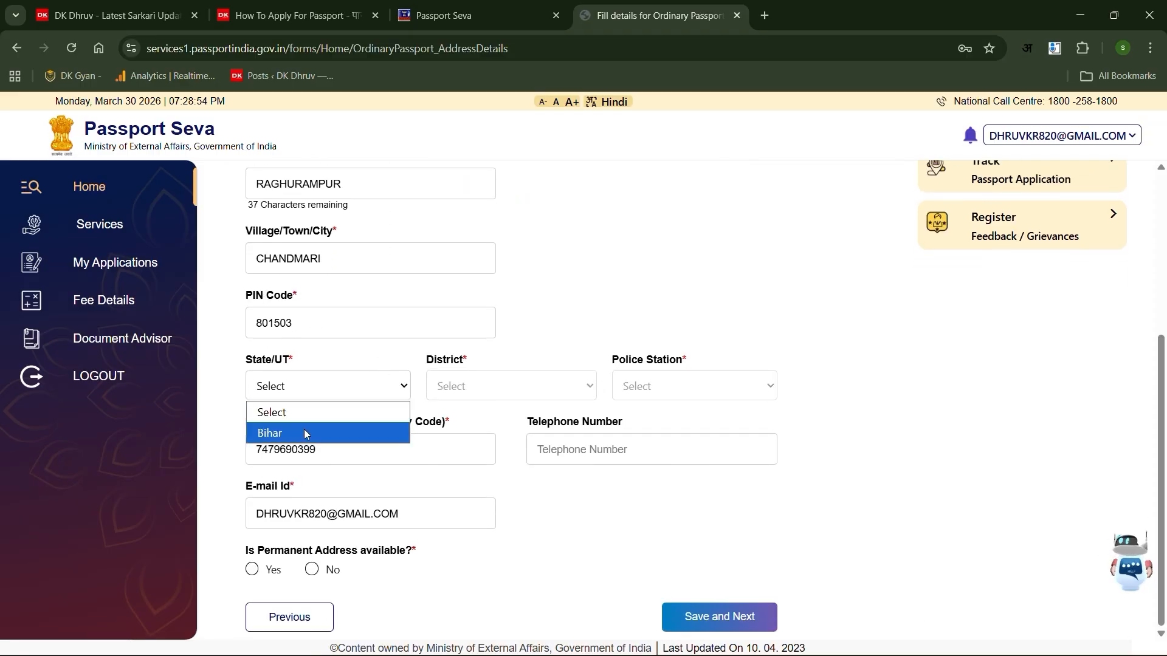
left_click(303, 432)
left_click(486, 388)
left_click(472, 434)
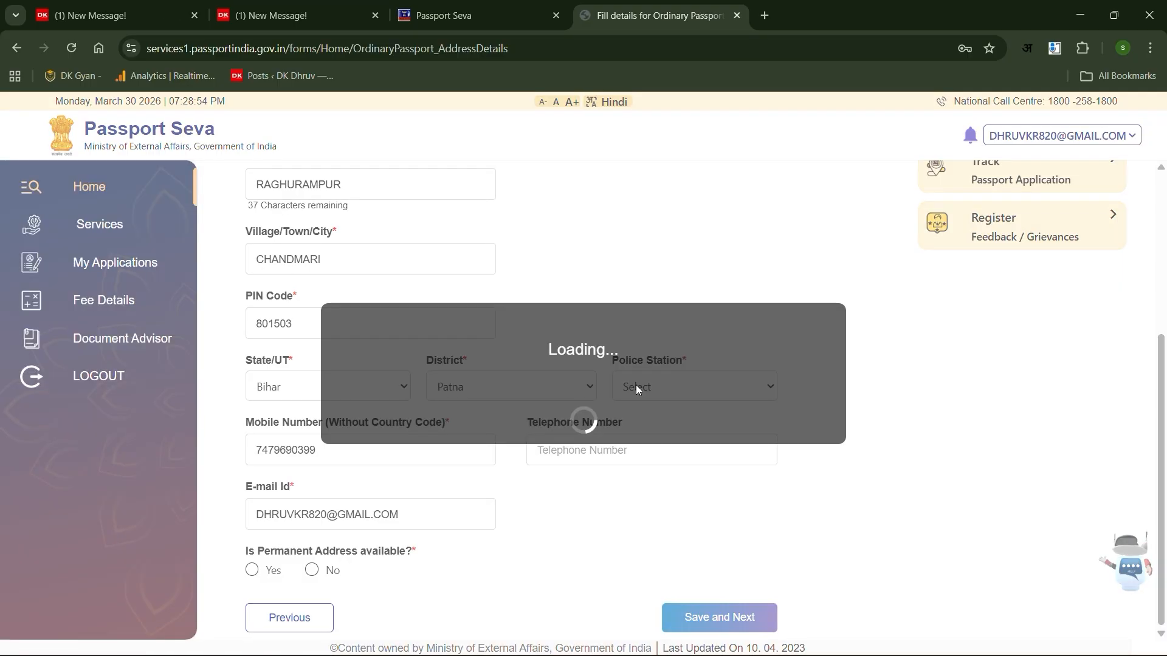
left_click(636, 387)
scroll(655, 350, "down", 1)
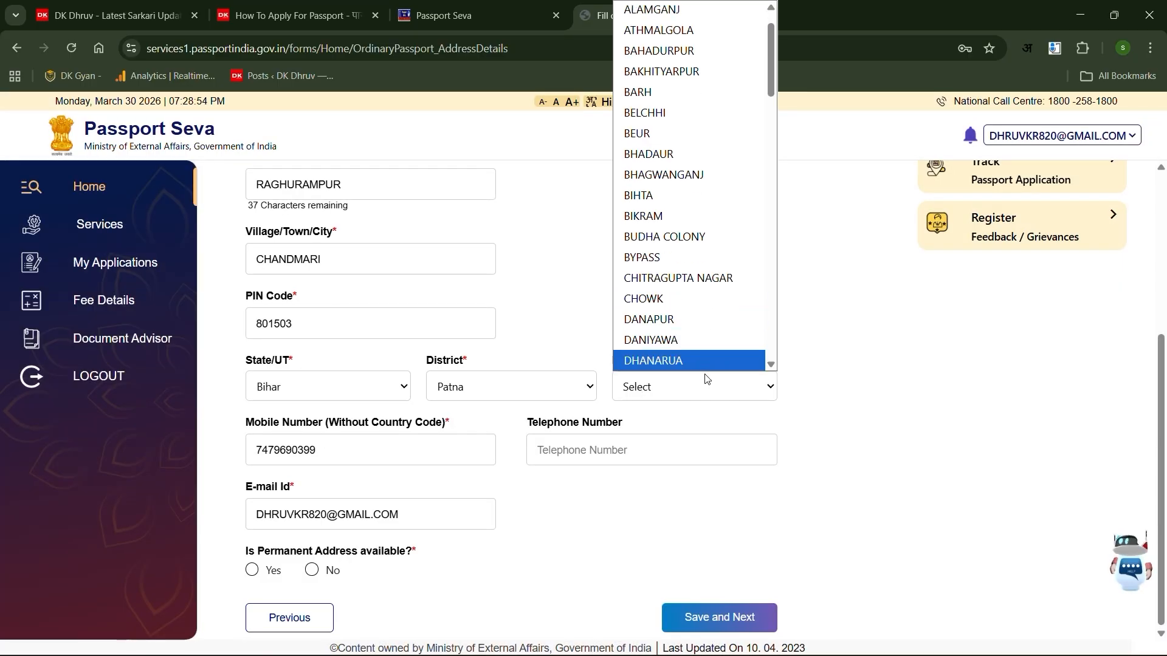
left_click(656, 287)
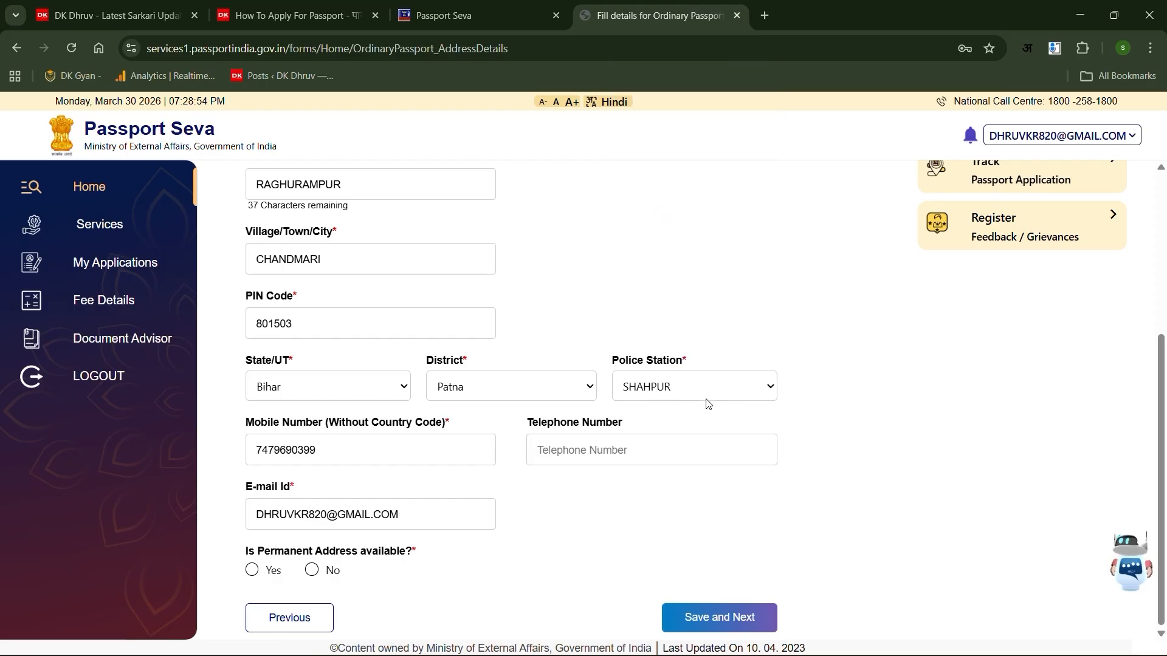
Check the prefilled mobile number, telephone number and e-mail fields of the present address
left_click(349, 452)
left_click_drag(349, 453, 236, 458)
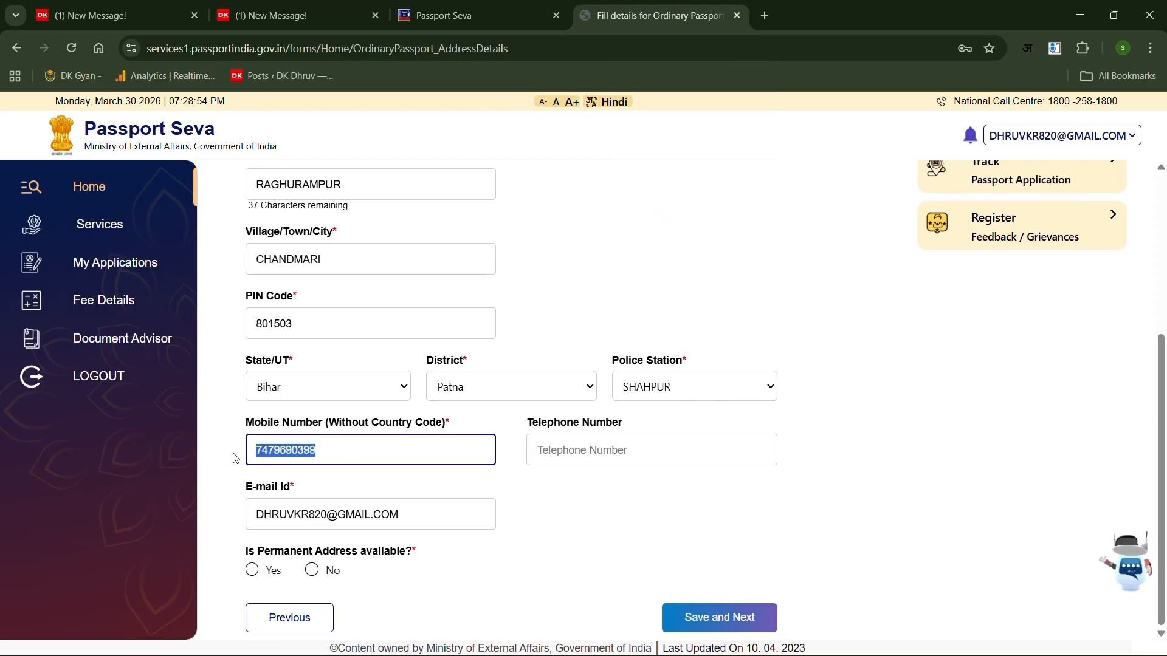
left_click(516, 486)
left_click(594, 456)
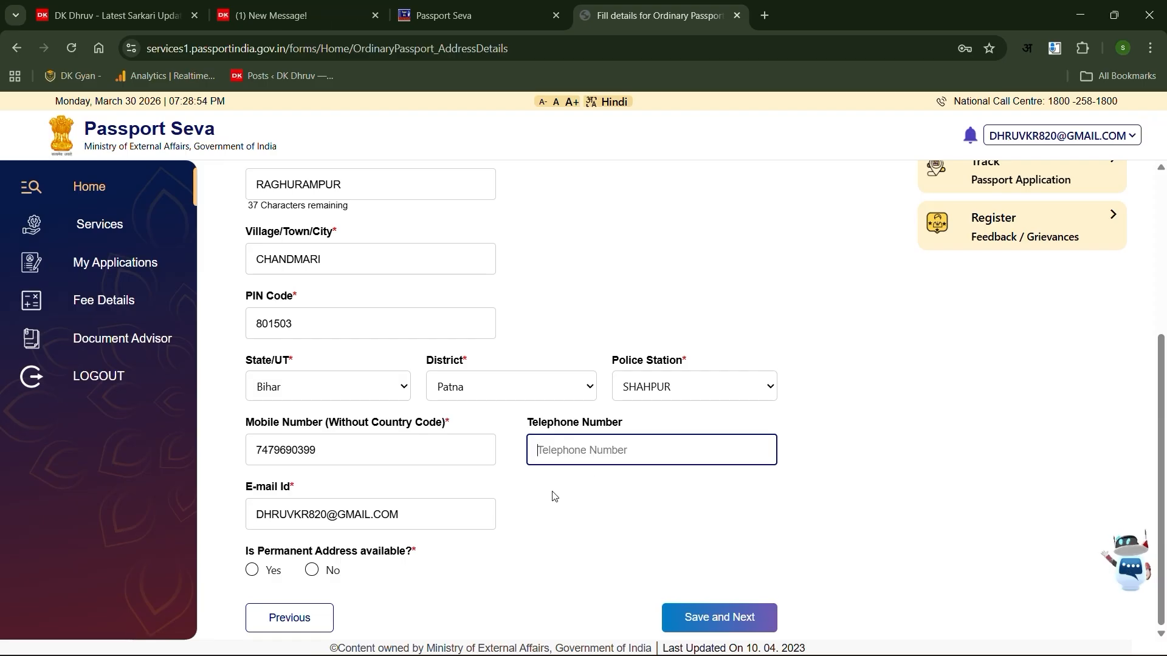
left_click(428, 514)
left_click(401, 551)
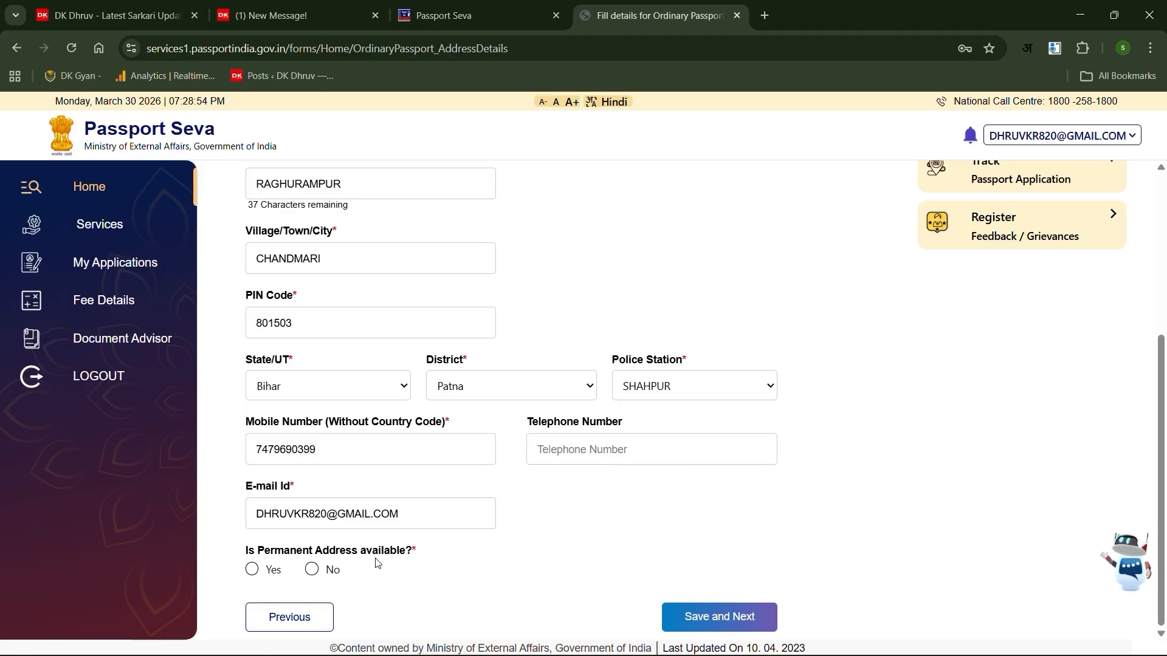
Mark the permanent address as available and same as present, save, and confirm the prompt
left_click(252, 570)
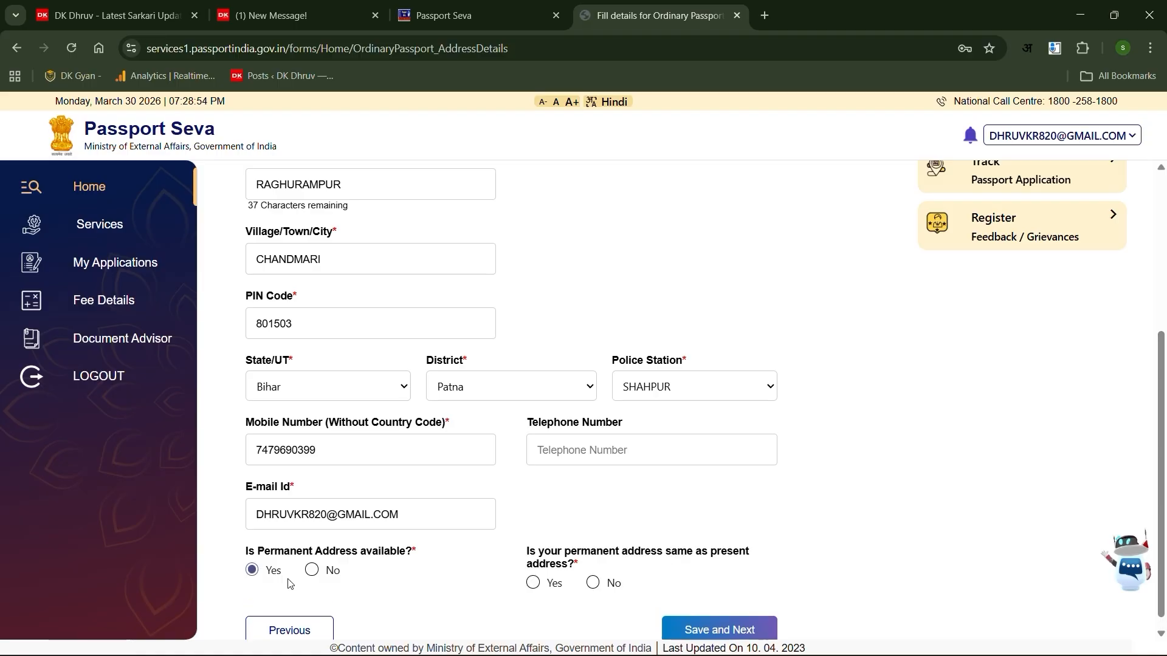
left_click(592, 583)
scroll(556, 377, "down", 4)
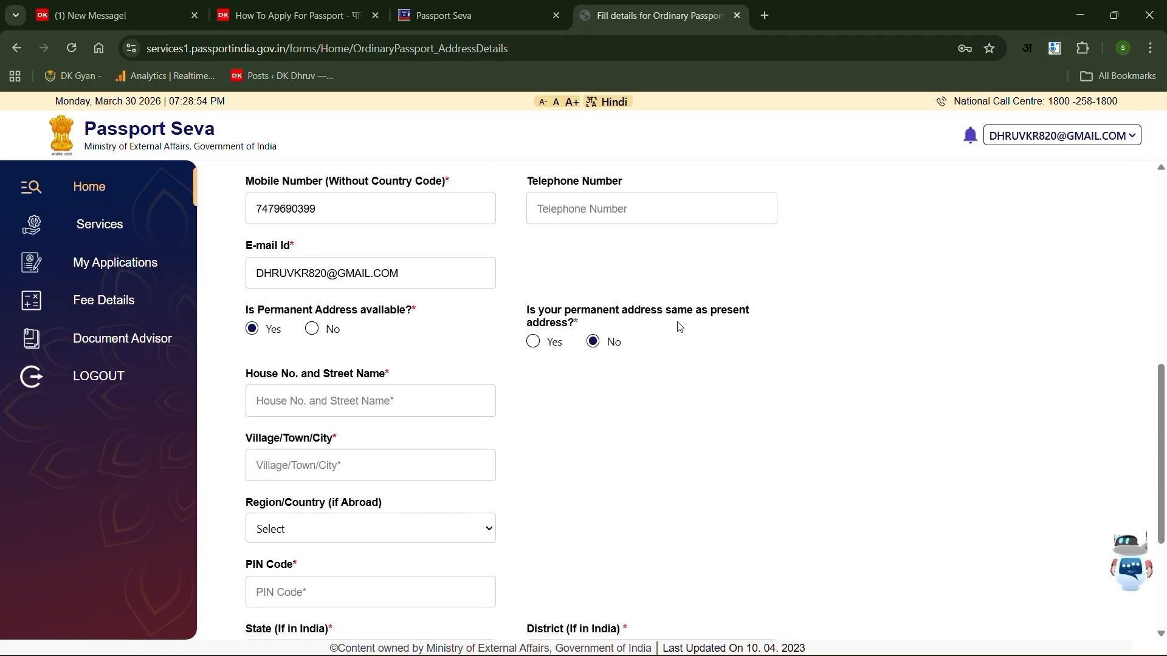
left_click(532, 342)
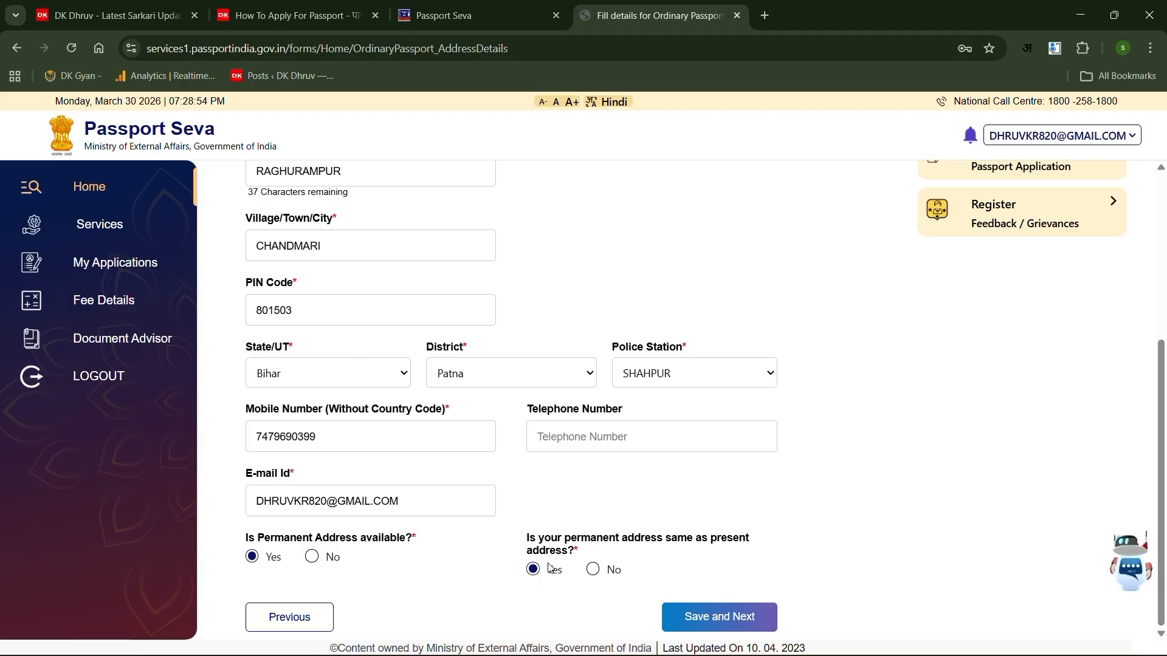
left_click(716, 623)
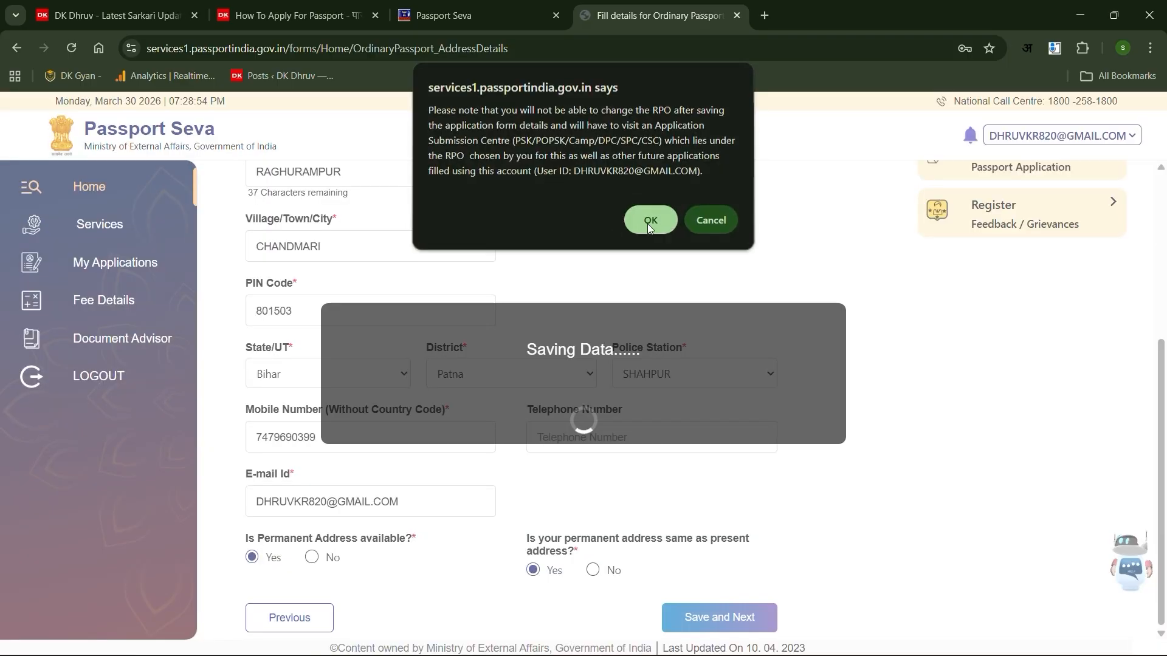
left_click(647, 223)
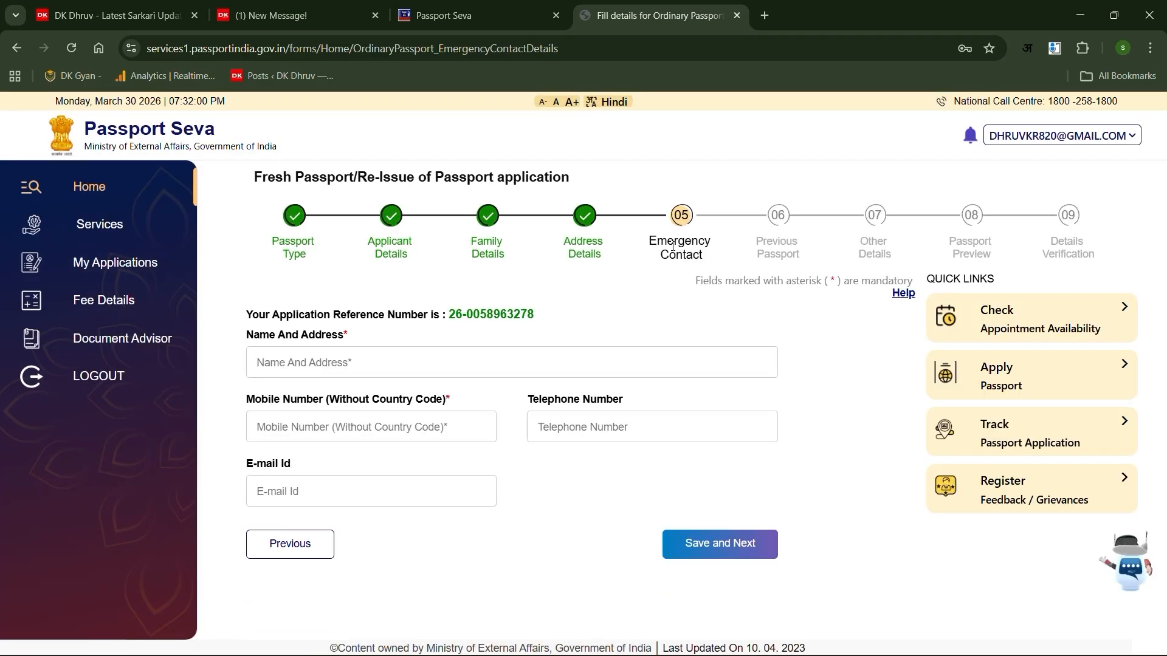
Fill the emergency contact's Name And Address and Mobile Number fields, then save
left_click(328, 362)
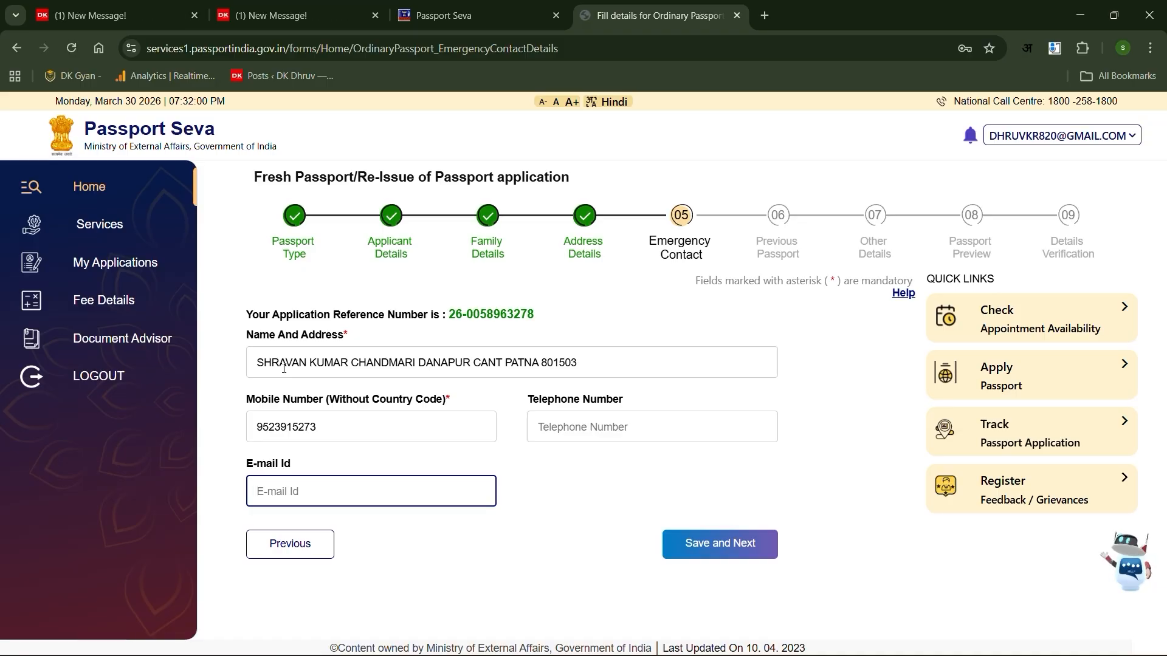
left_click_drag(351, 363, 252, 365)
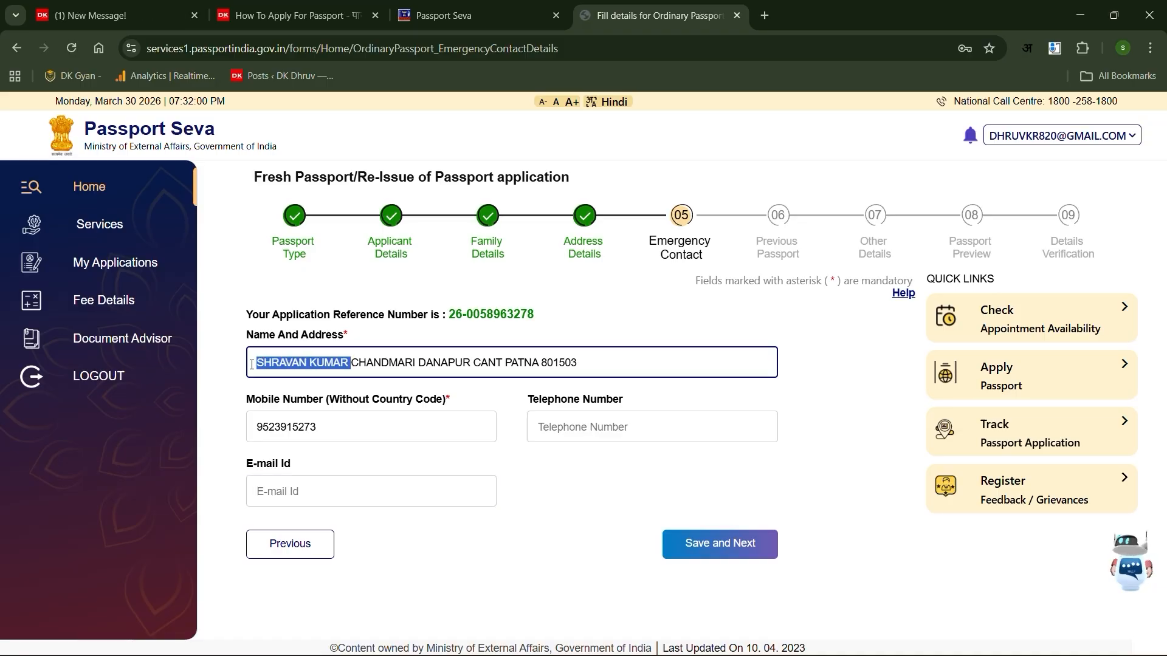
left_click(351, 363)
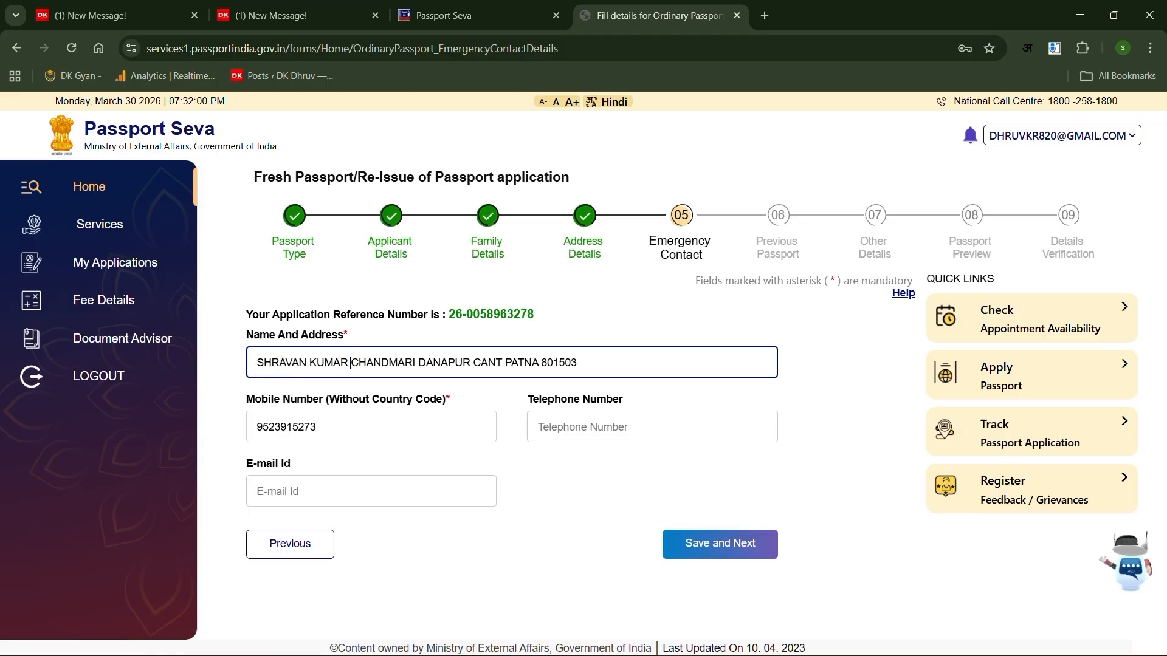
left_click_drag(351, 363, 596, 365)
left_click(596, 366)
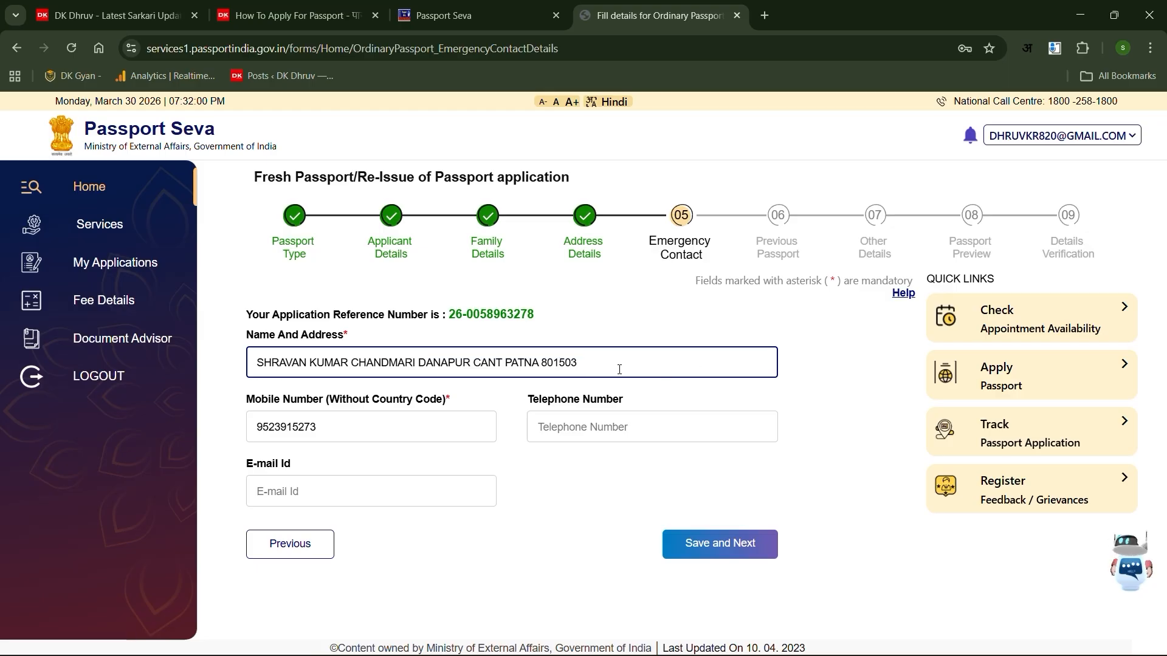
left_click_drag(368, 426, 256, 427)
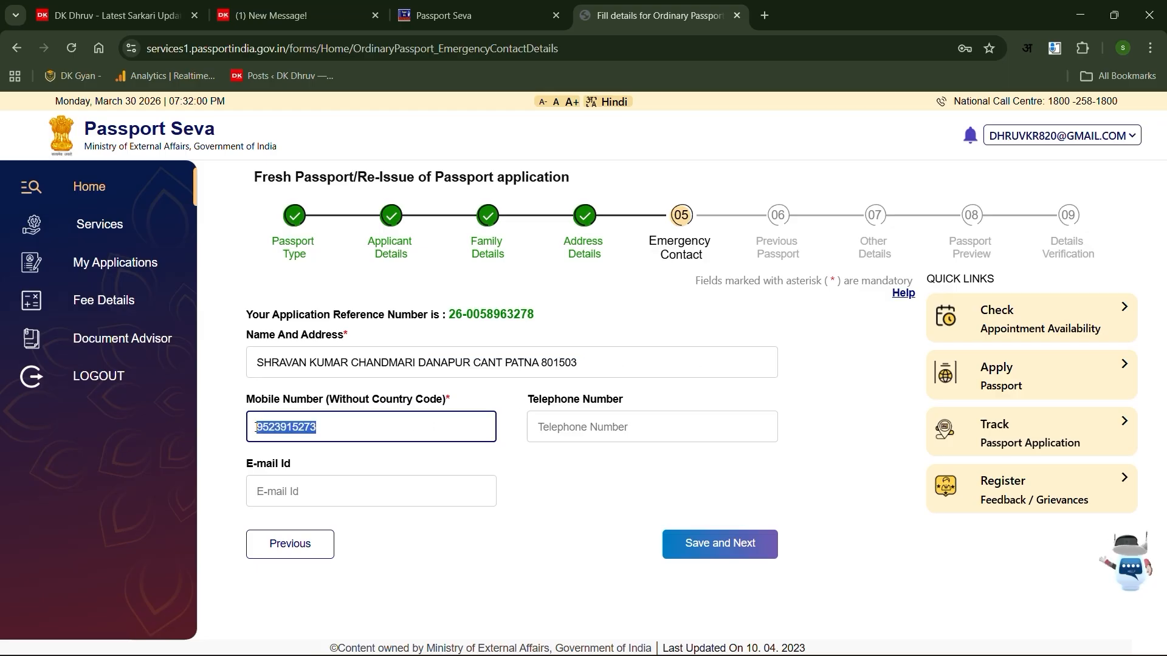
left_click(424, 428)
left_click(587, 429)
left_click(411, 488)
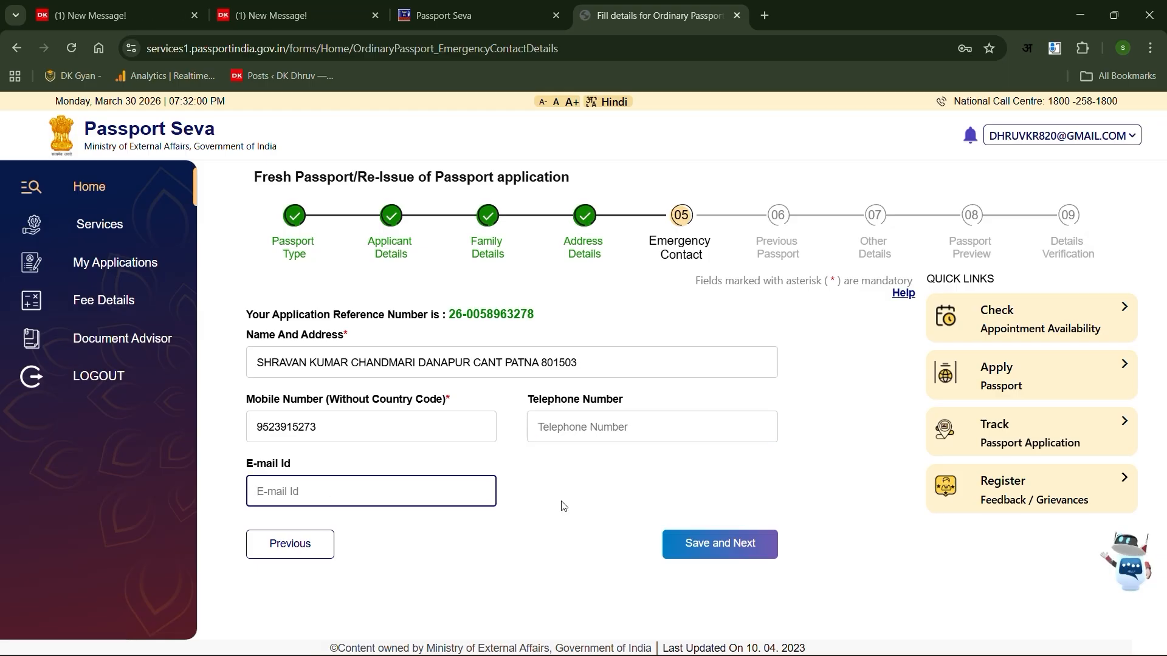
left_click(668, 543)
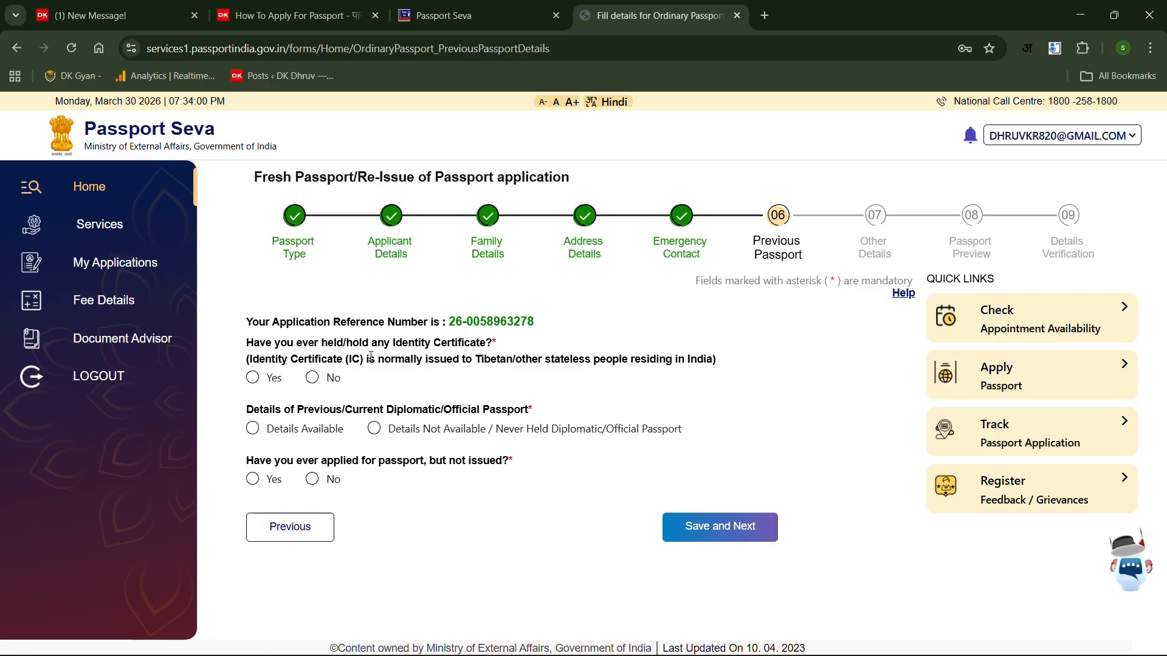
Answer No to Identity Certificate, Details Not Available for diplomatic passport, No to unissued application, and save
left_click(312, 377)
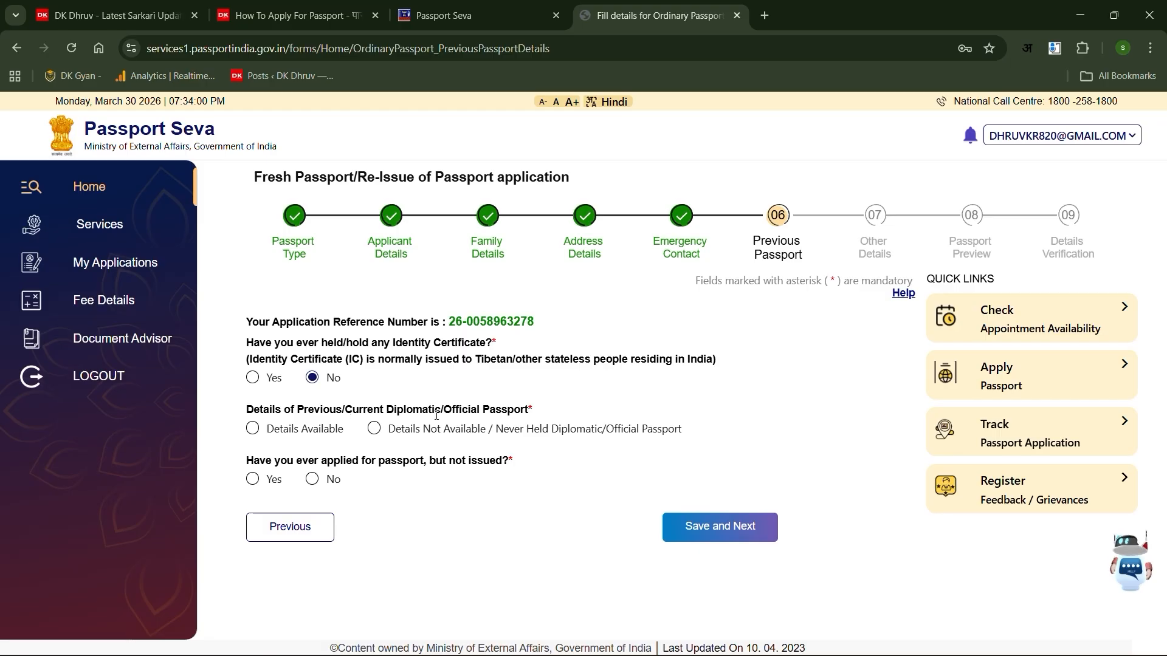
left_click(391, 427)
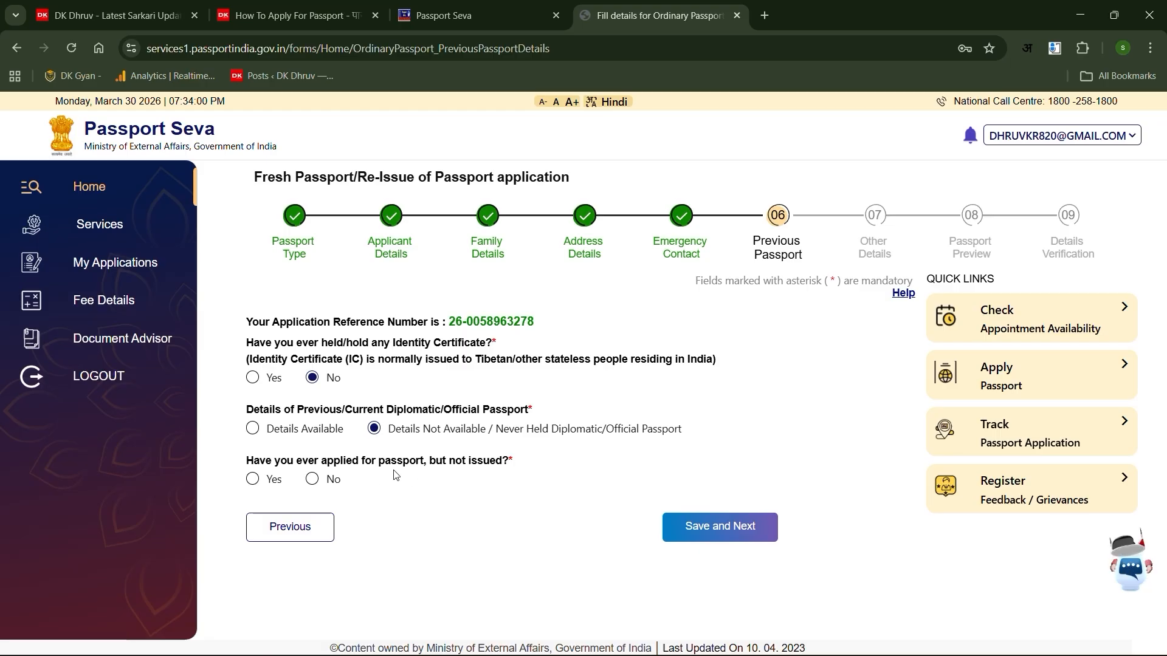
left_click(312, 478)
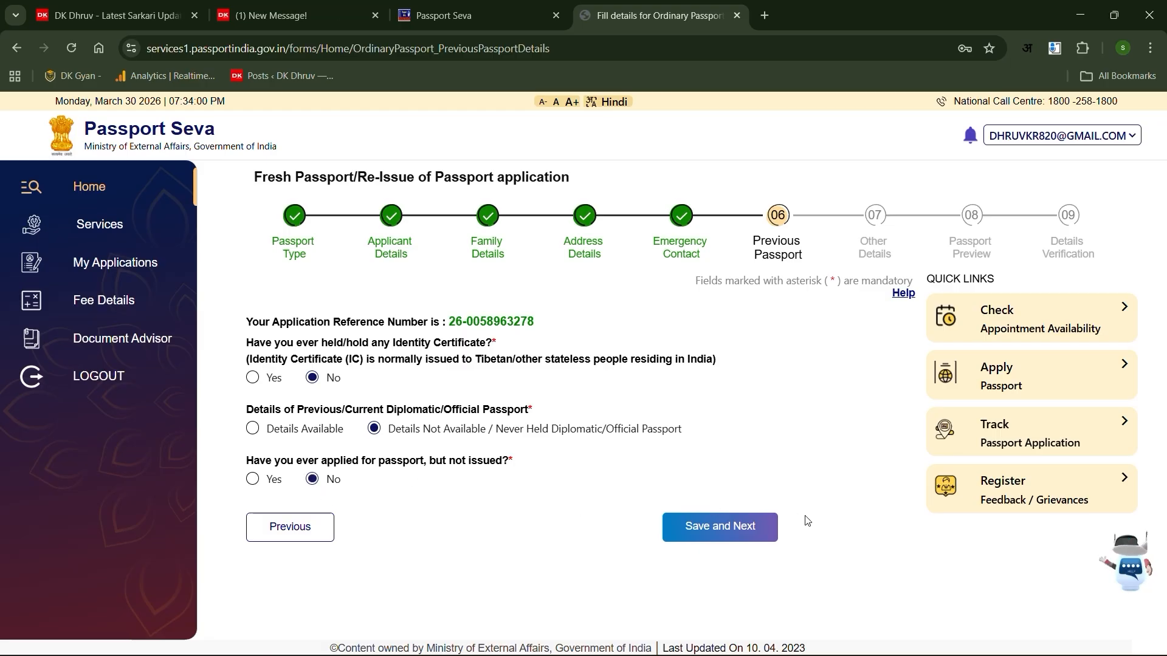
left_click(723, 527)
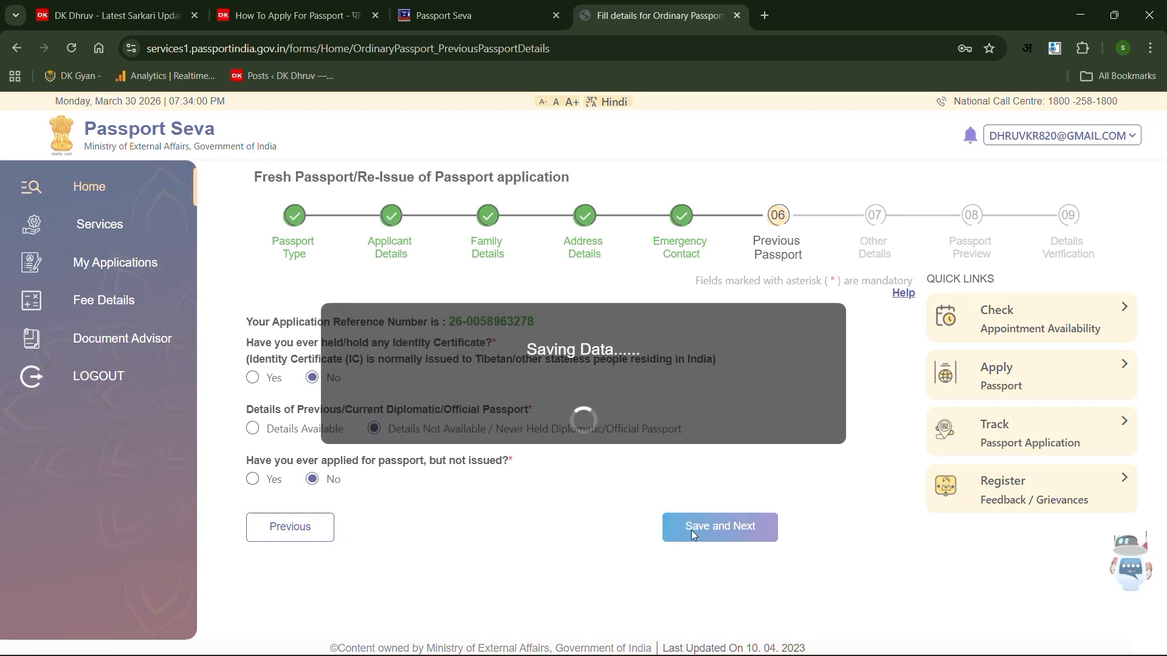
Answer No to court proceedings, warrants, departure prohibition, conviction and passport refusal questions
scroll(407, 465, "down", 5)
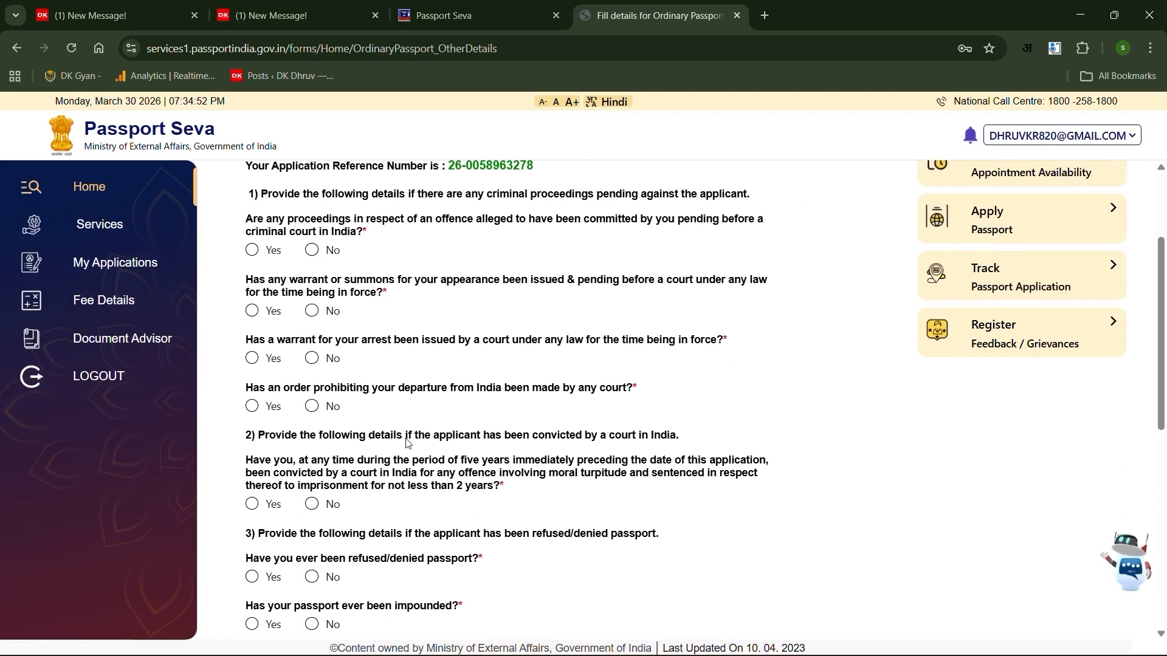
scroll(409, 447, "down", 2)
scroll(408, 446, "up", 6)
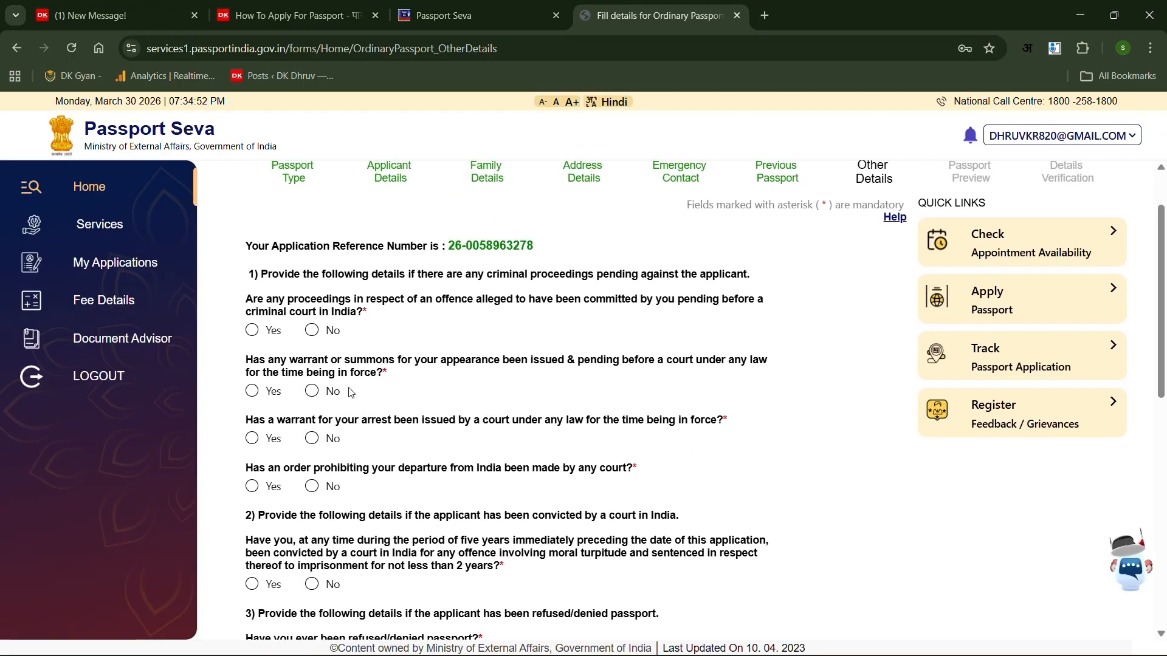
left_click(312, 331)
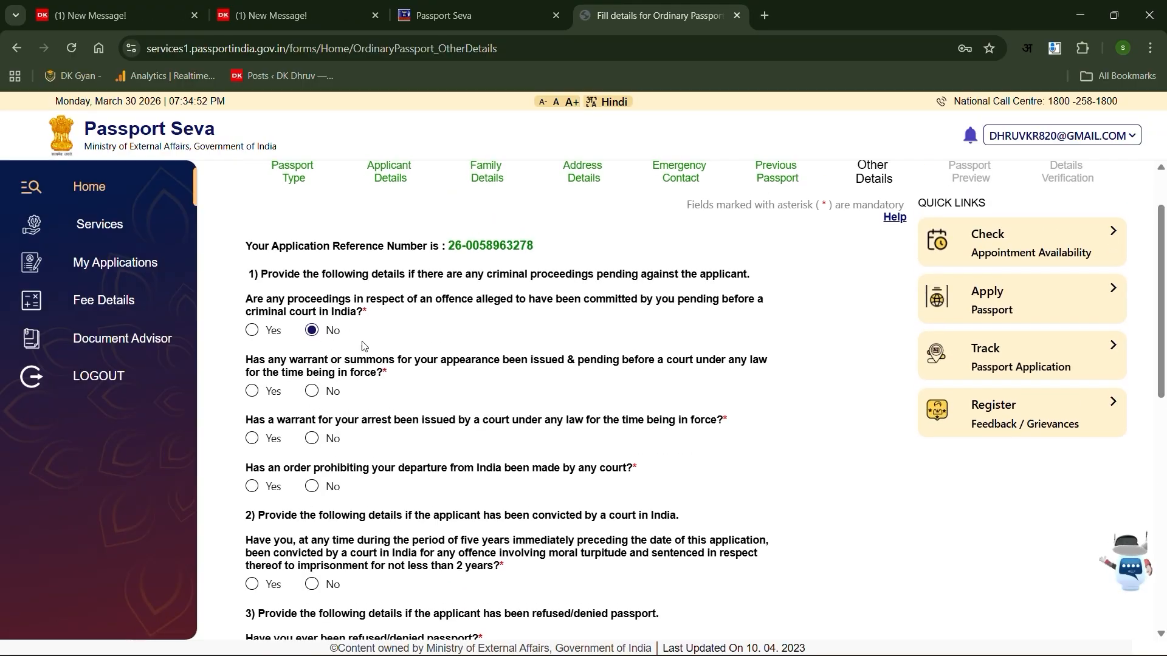
left_click(313, 392)
left_click(312, 438)
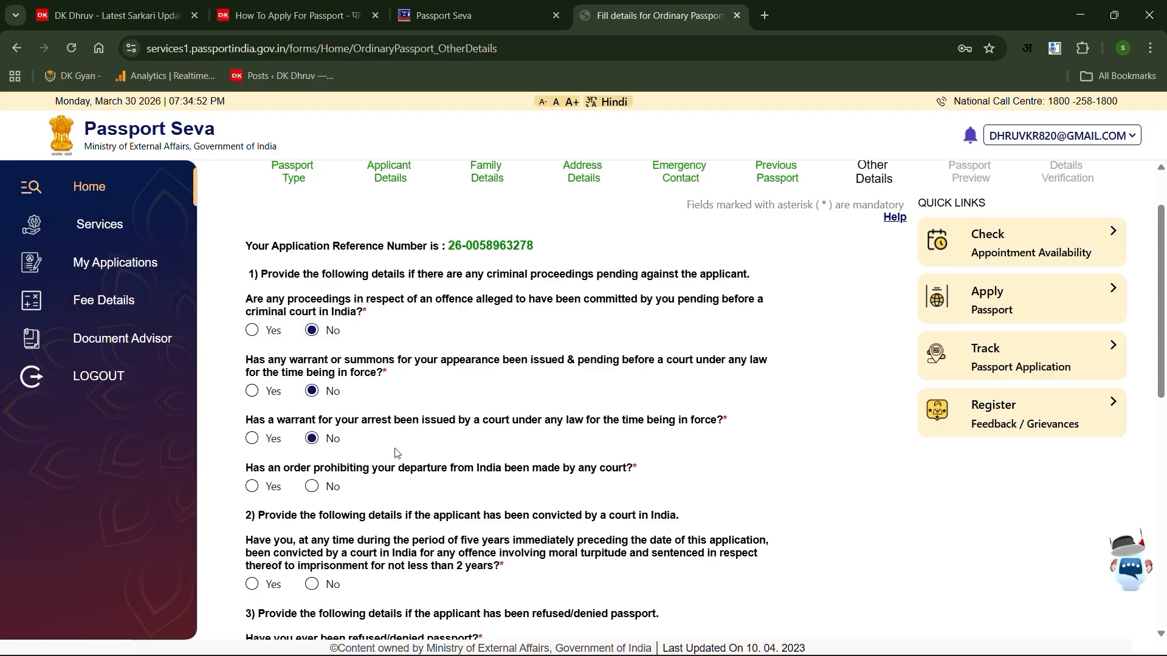
left_click(312, 486)
scroll(383, 485, "down", 2)
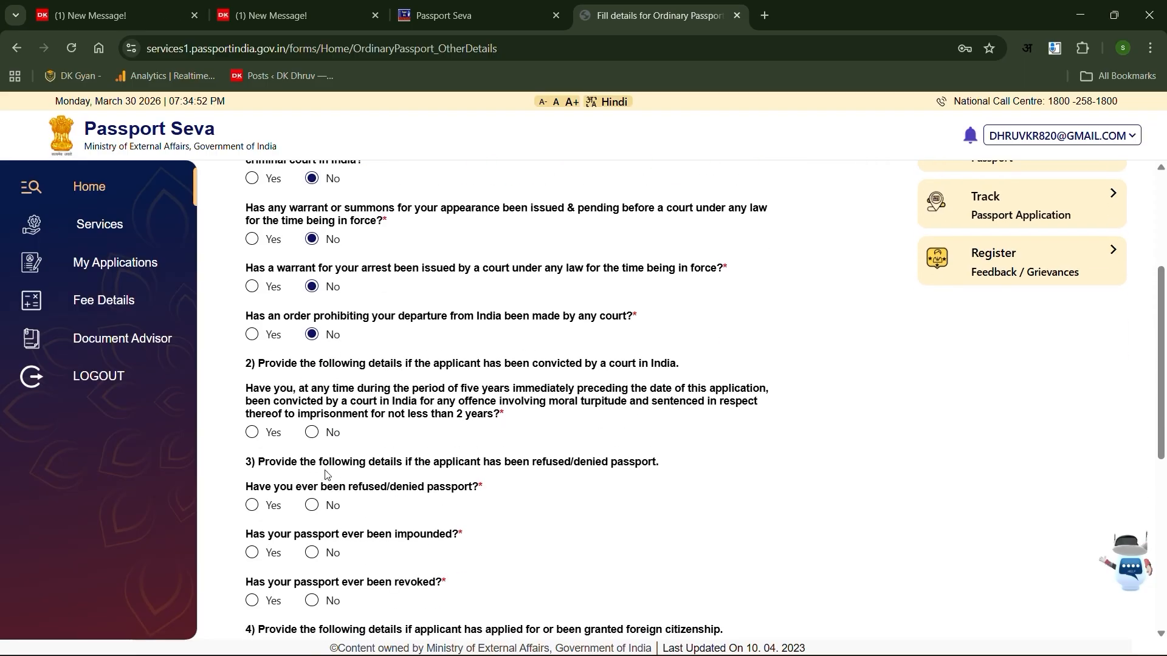
left_click(312, 432)
left_click(358, 495)
Answer No to impoundment, revocation, foreign citizenship, Emergency Certificate, deportation and repatriation, then save
scroll(340, 425, "down", 3)
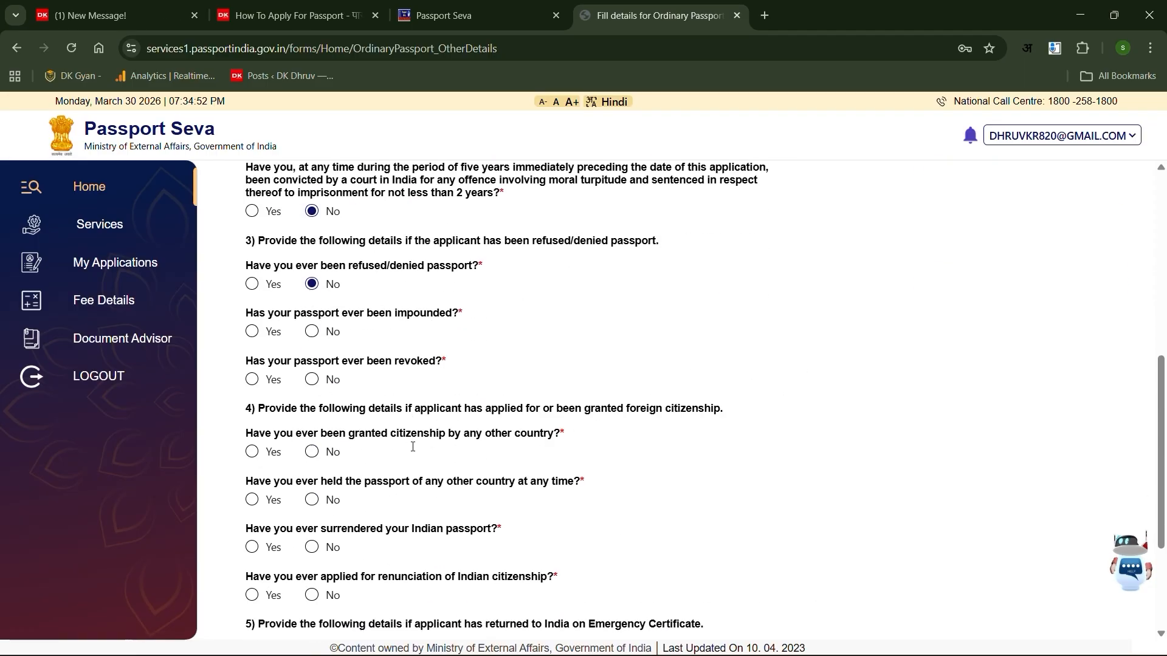
left_click(312, 324)
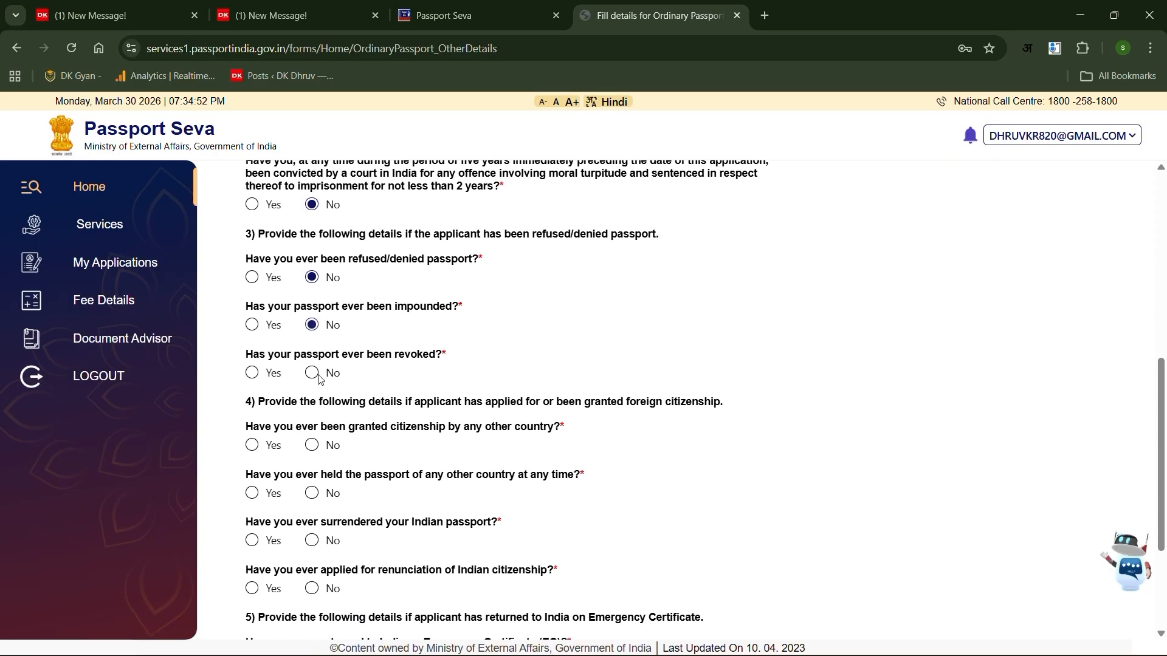
left_click(312, 372)
left_click(312, 445)
left_click(311, 493)
left_click(312, 540)
left_click(311, 589)
scroll(312, 571, "down", 3)
left_click(311, 477)
left_click(311, 525)
left_click(311, 573)
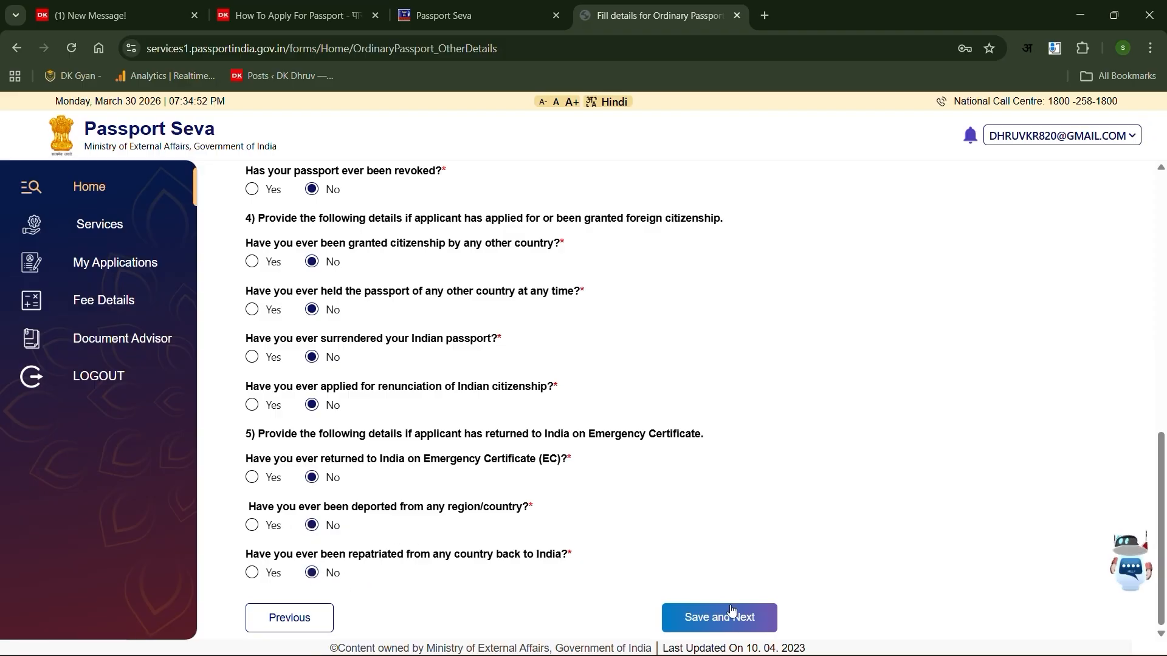
left_click(718, 630)
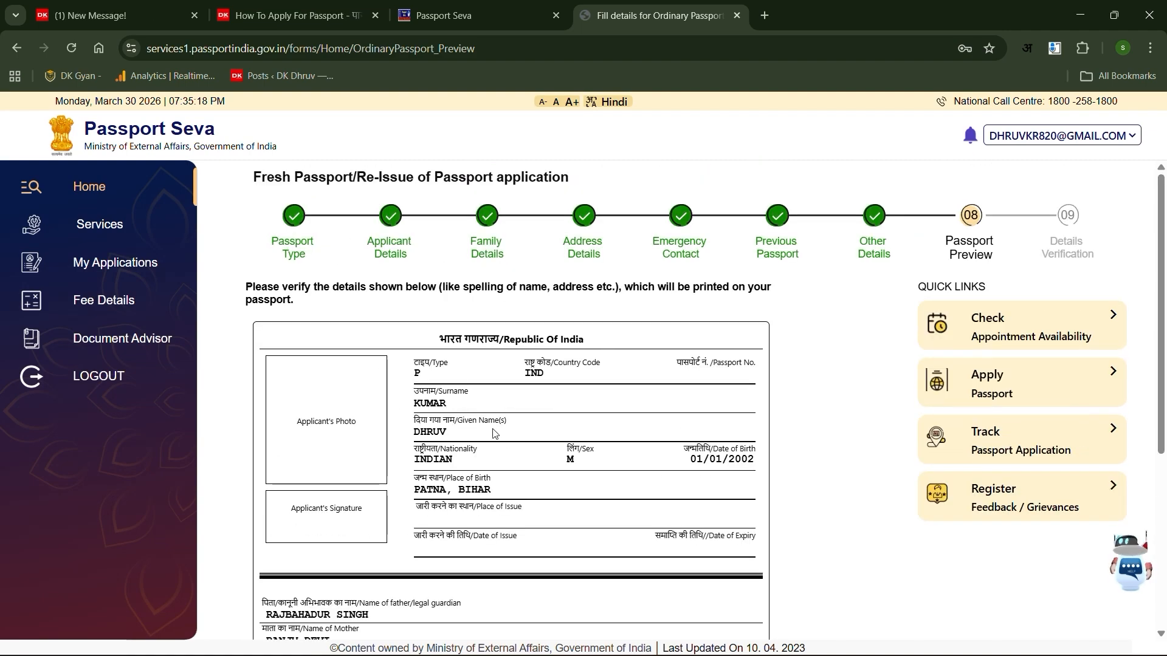
Review the Passport Preview, tick the true-and-correct agreement, and save it
scroll(534, 439, "down", 1)
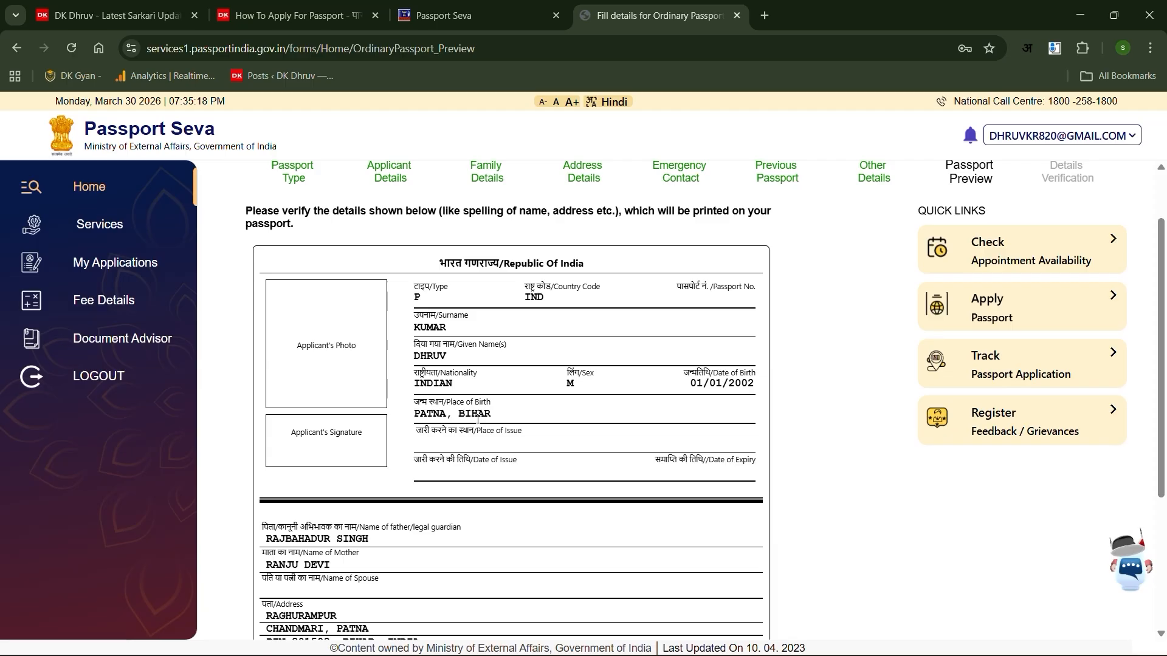
scroll(502, 417, "down", 5)
scroll(497, 420, "up", 4)
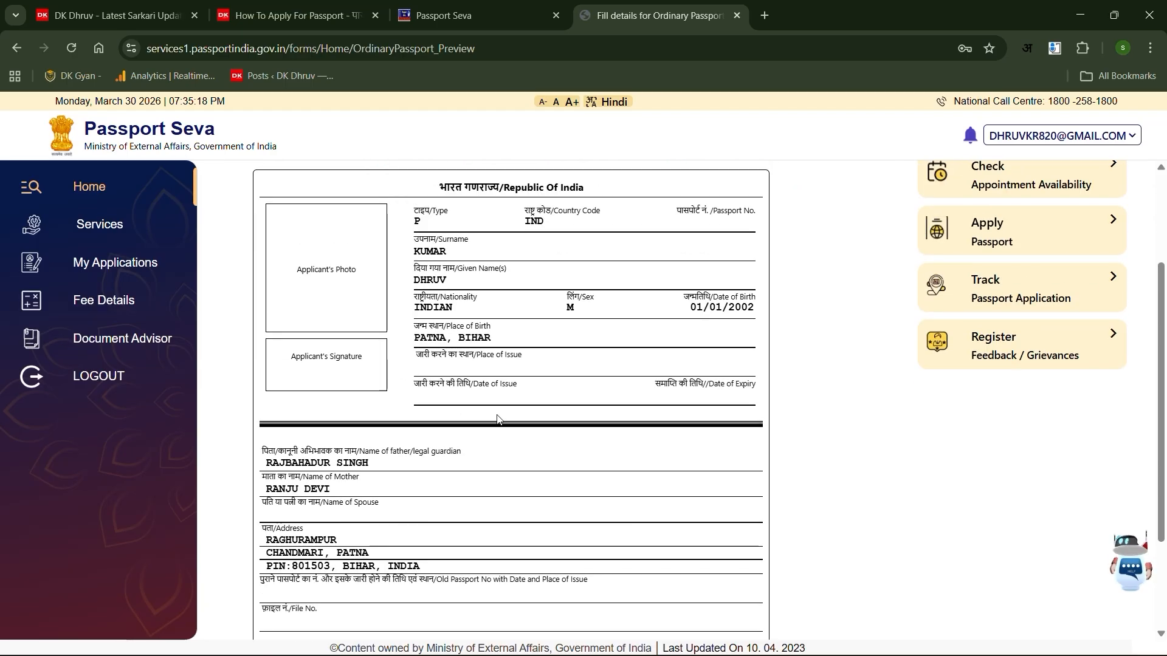
scroll(497, 420, "down", 2)
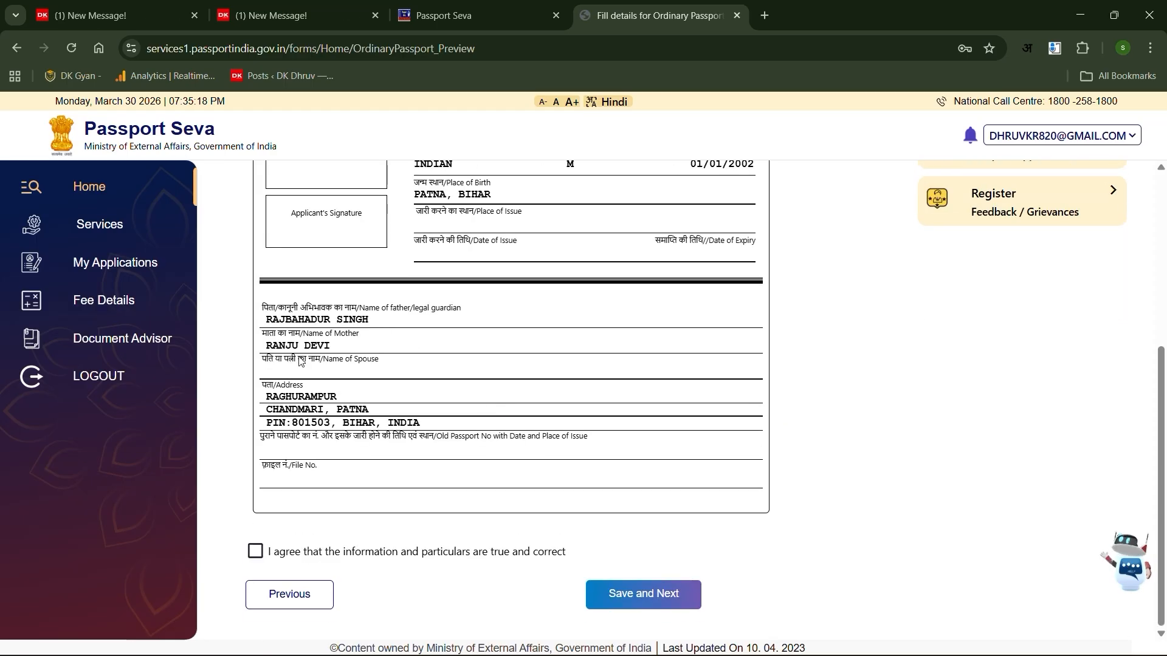
left_click(255, 552)
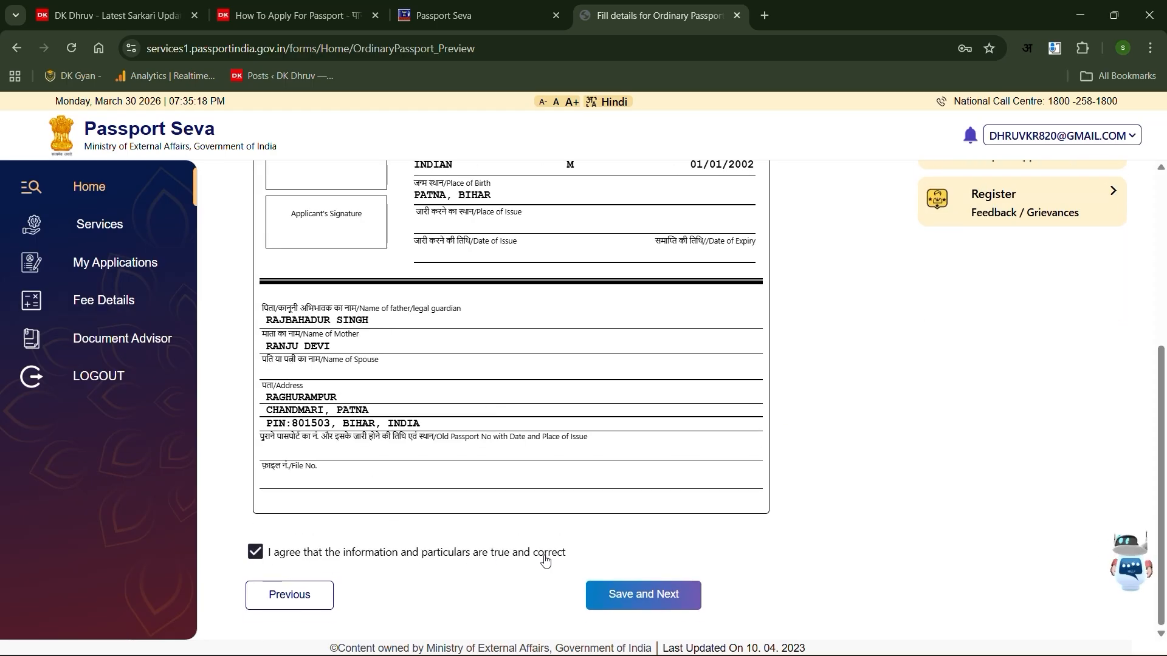
left_click(639, 595)
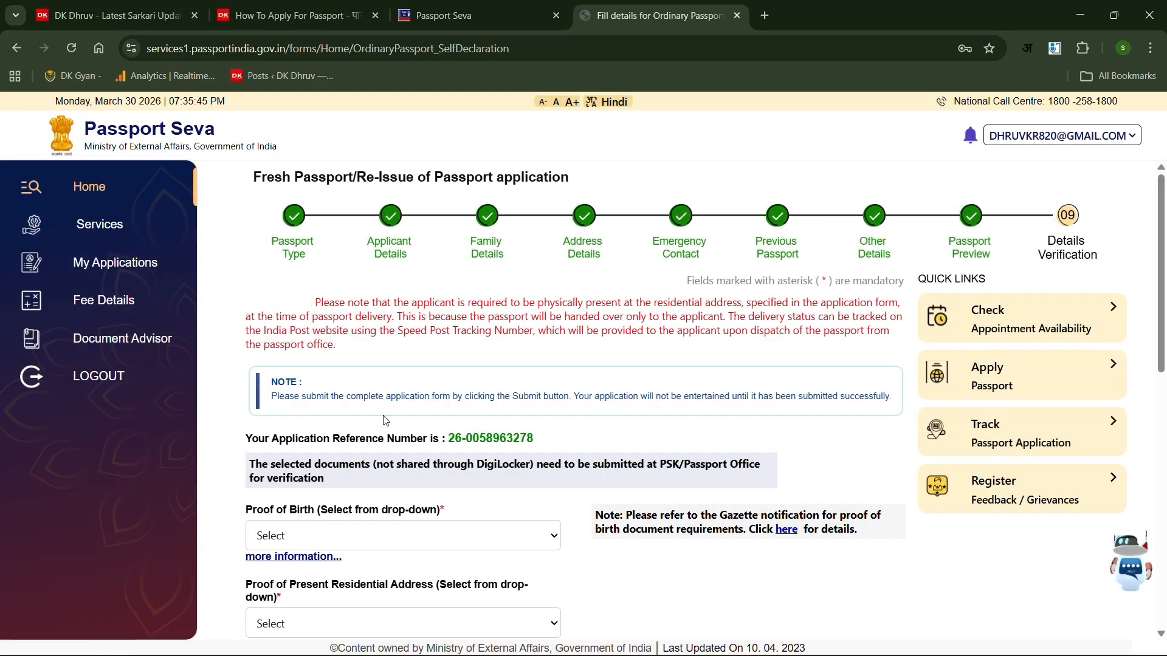
Choose Driving licence as the proof of birth
scroll(459, 425, "down", 2)
scroll(459, 426, "down", 1)
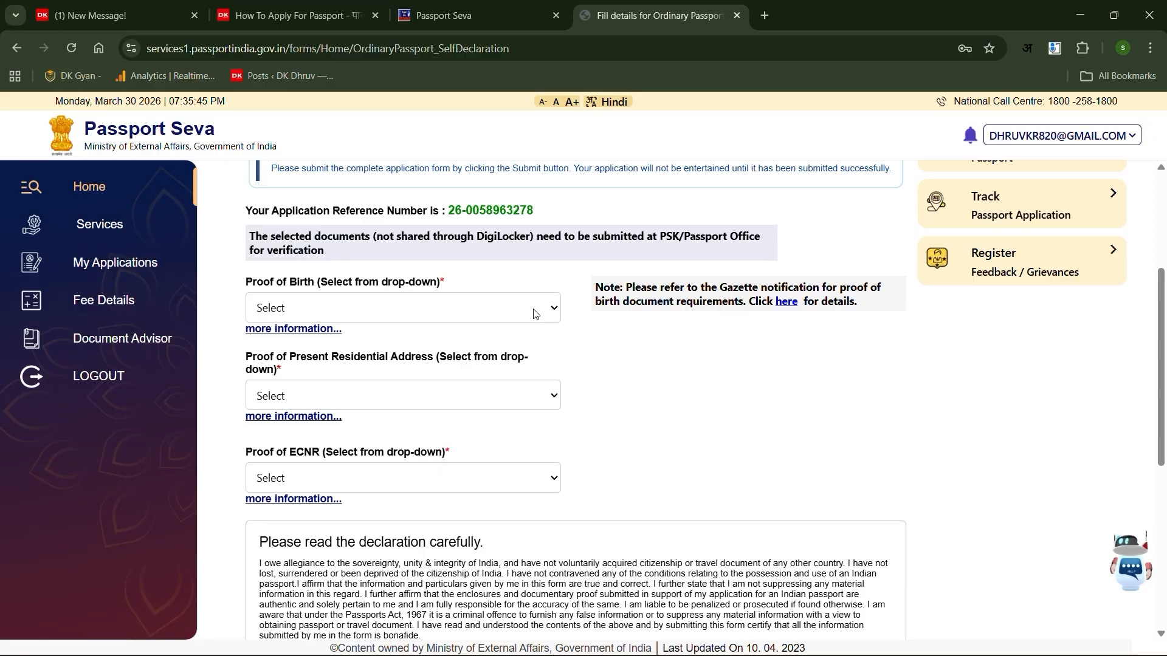
left_click(556, 313)
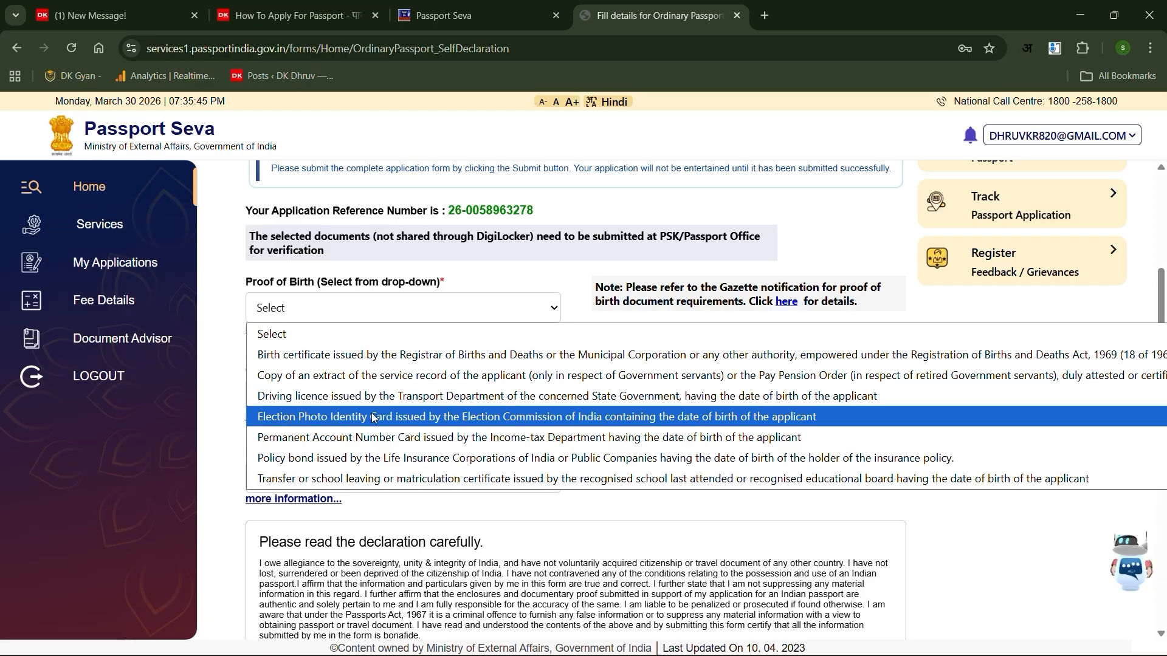
left_click(309, 402)
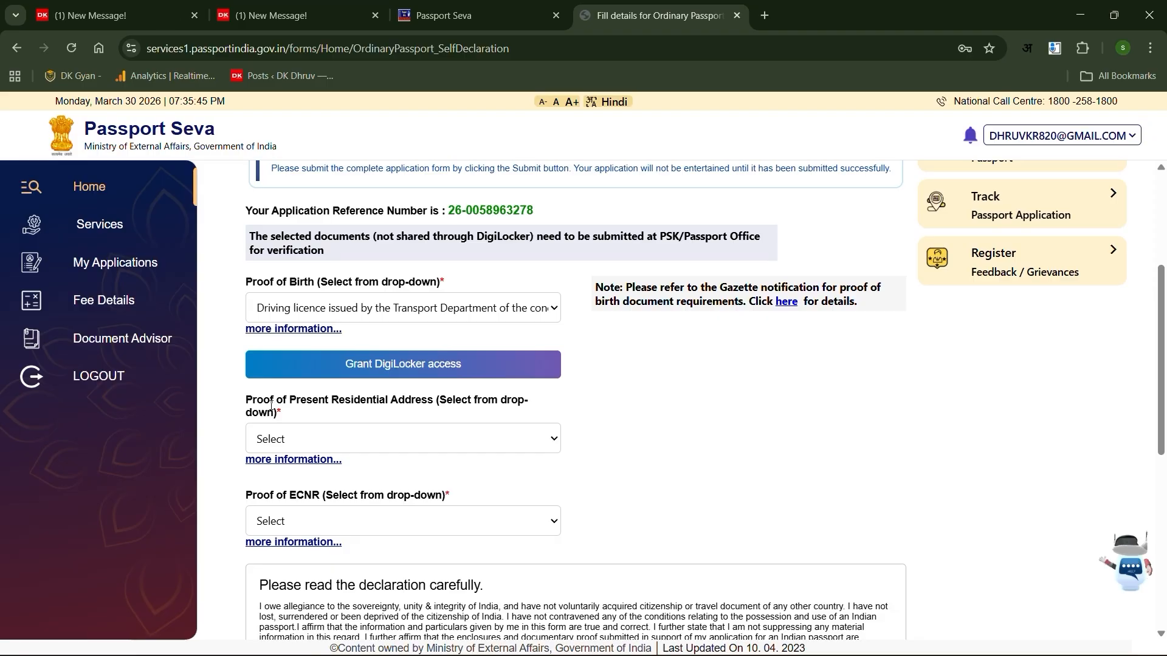
left_click_drag(245, 401, 428, 399)
Choose Aadhaar Card as the proof of present residential address
left_click(589, 402)
left_click(554, 439)
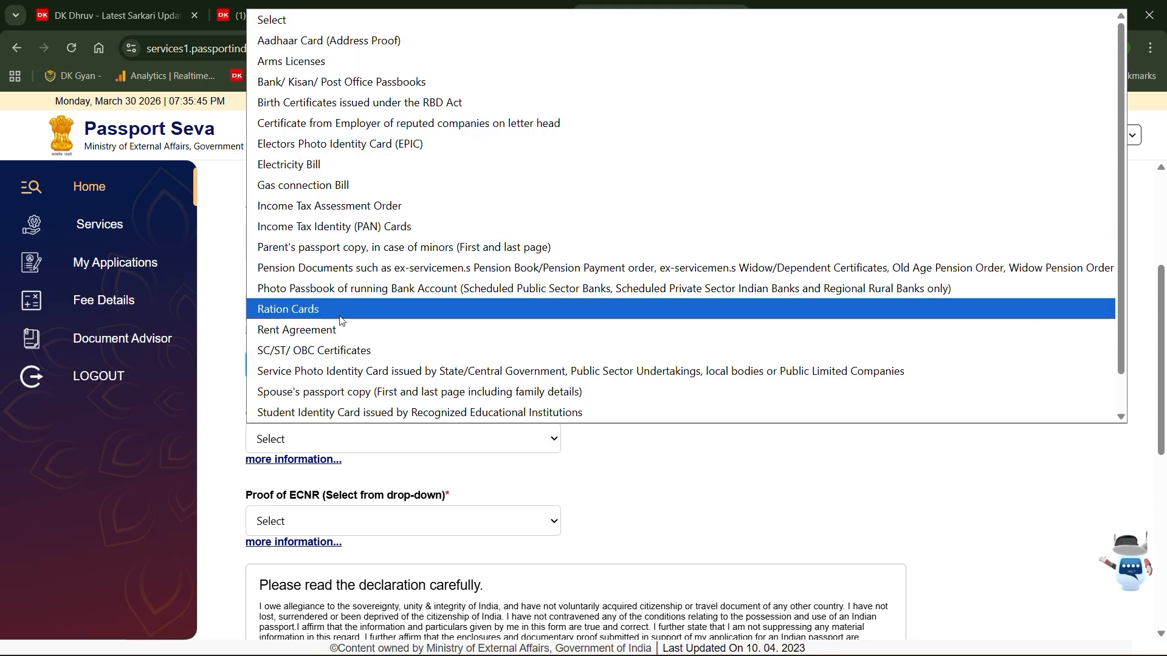
scroll(340, 248, "down", 1)
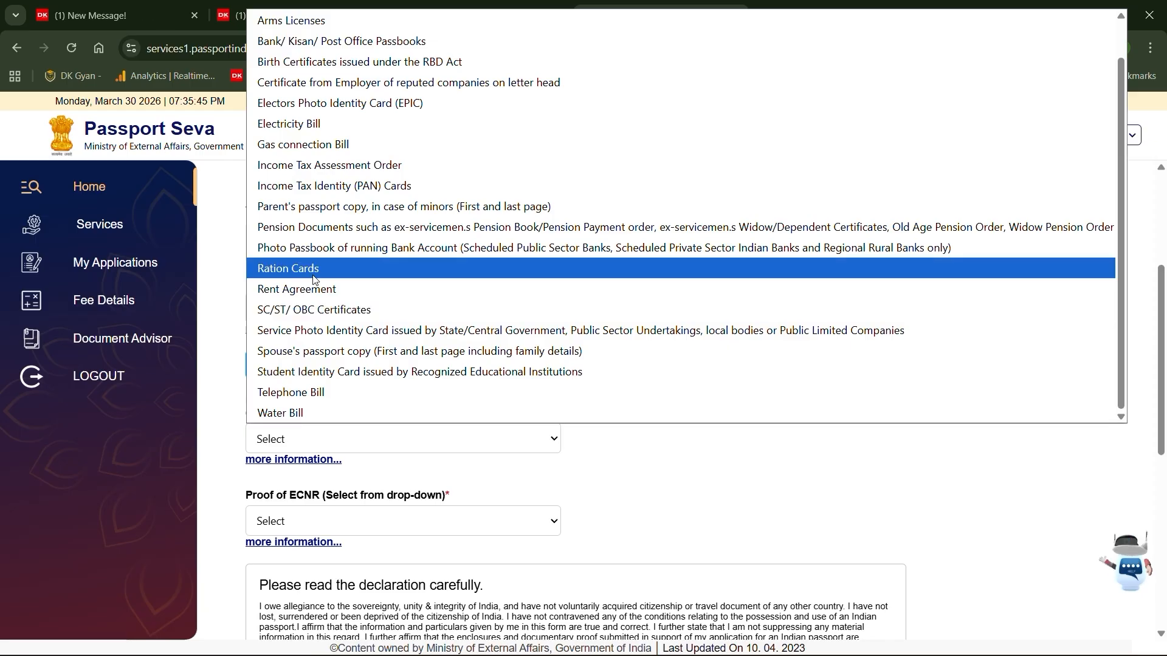
scroll(330, 166, "up", 1)
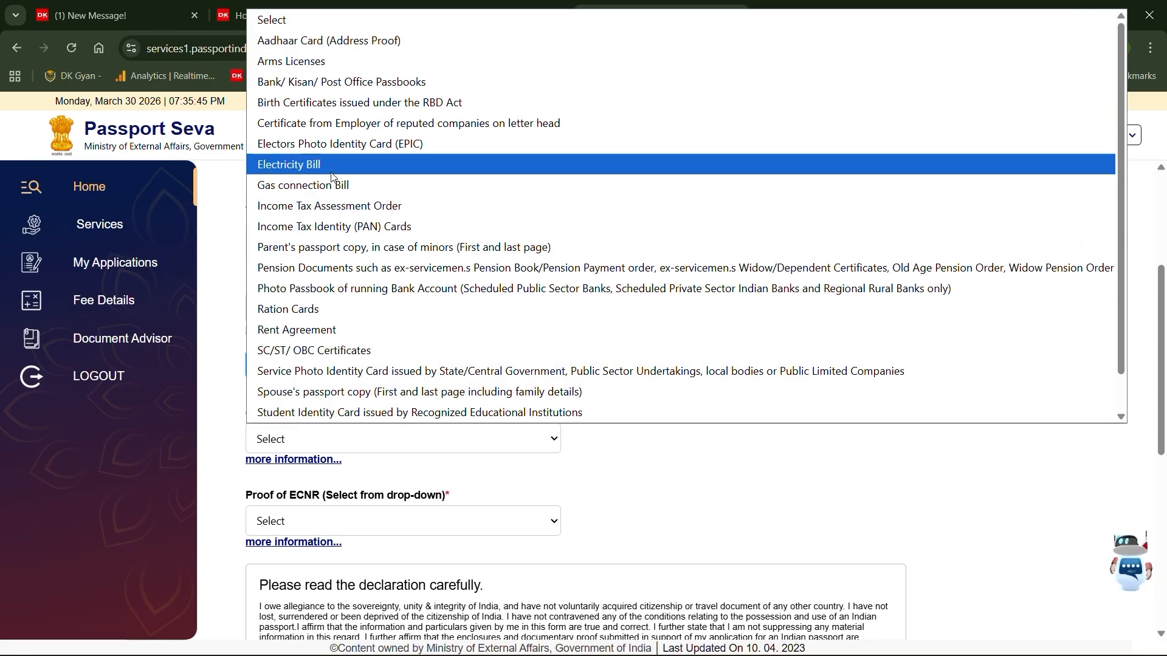
left_click(351, 42)
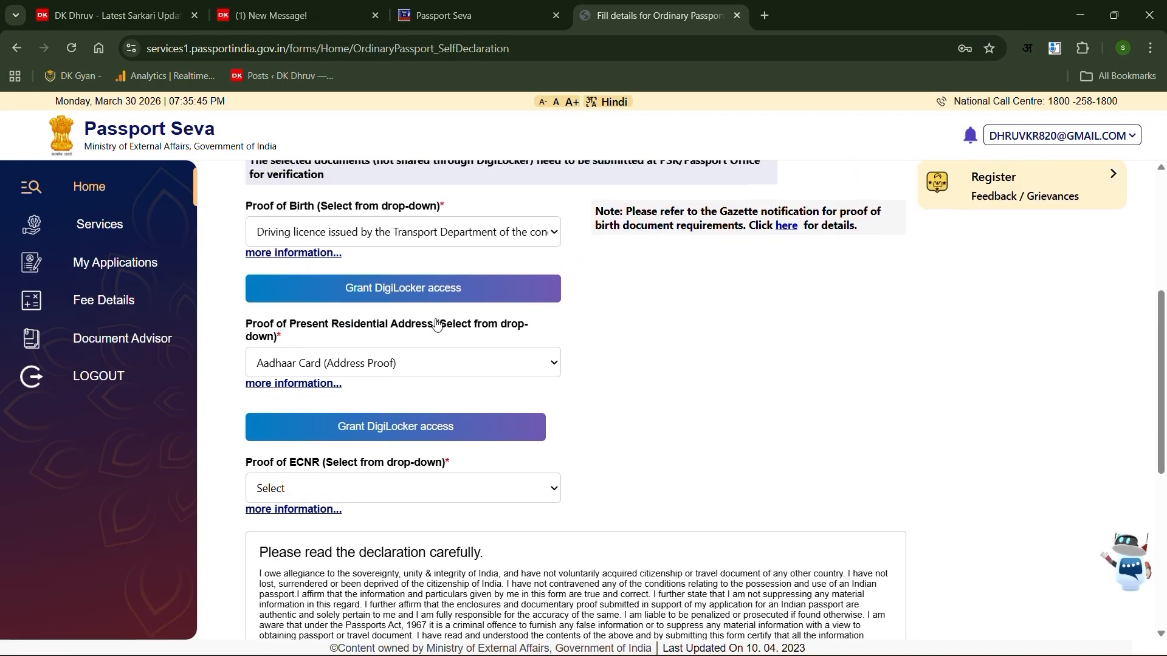
Choose School leaving certificate as the proof of ECNR
scroll(381, 414, "down", 1)
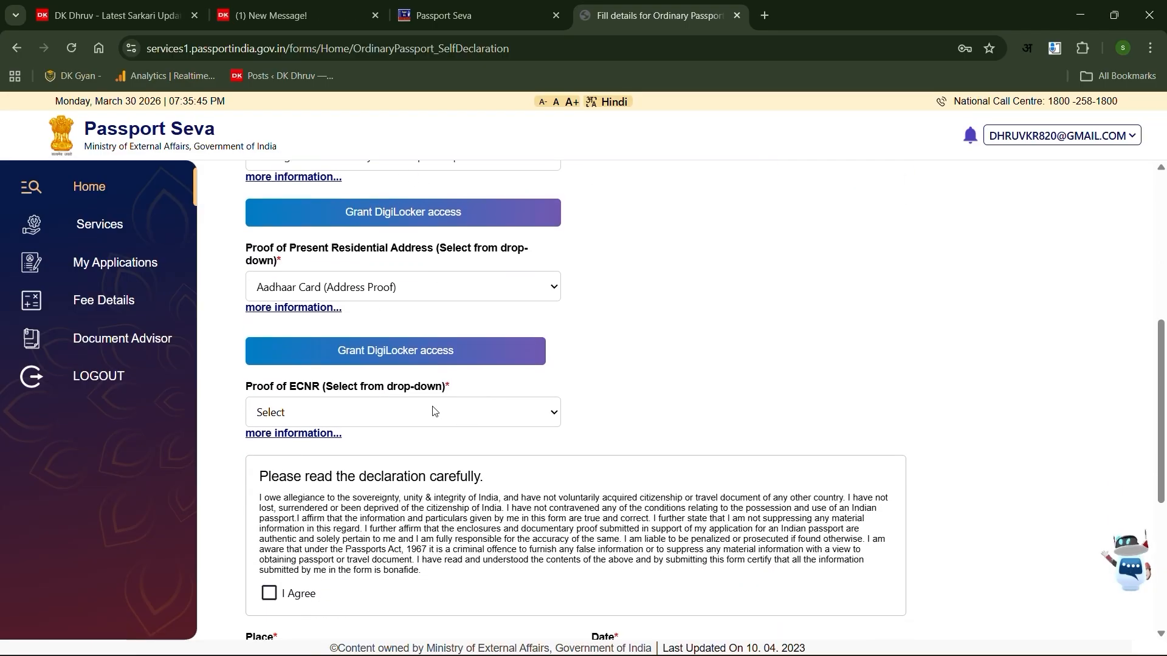
left_click(389, 417)
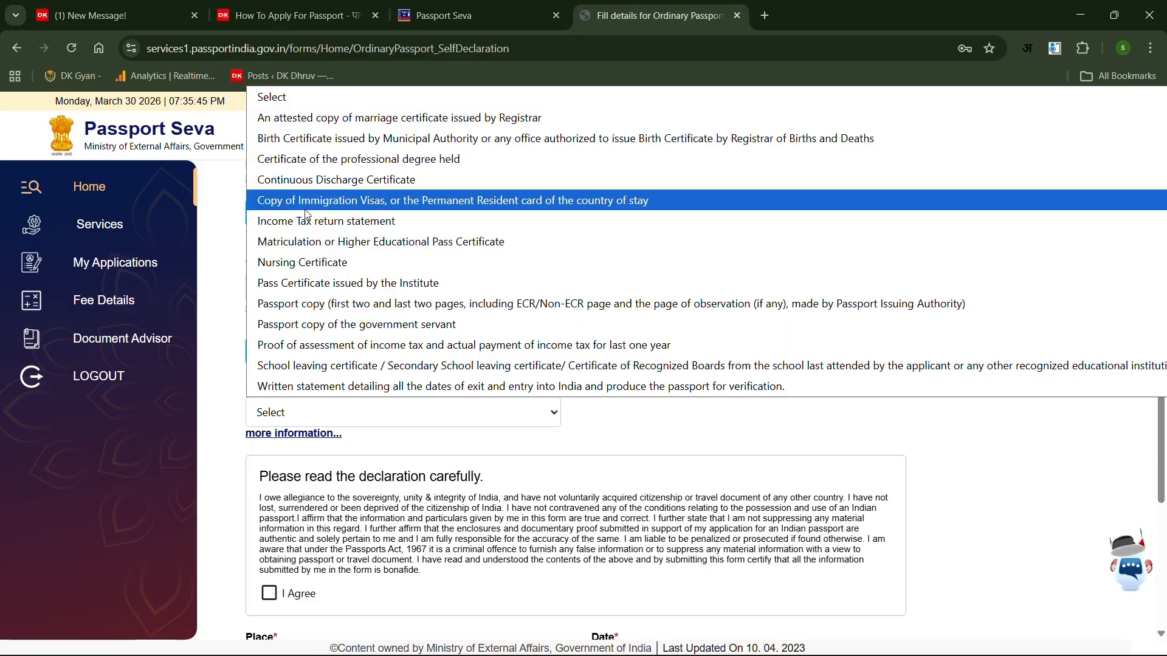
left_click(447, 421)
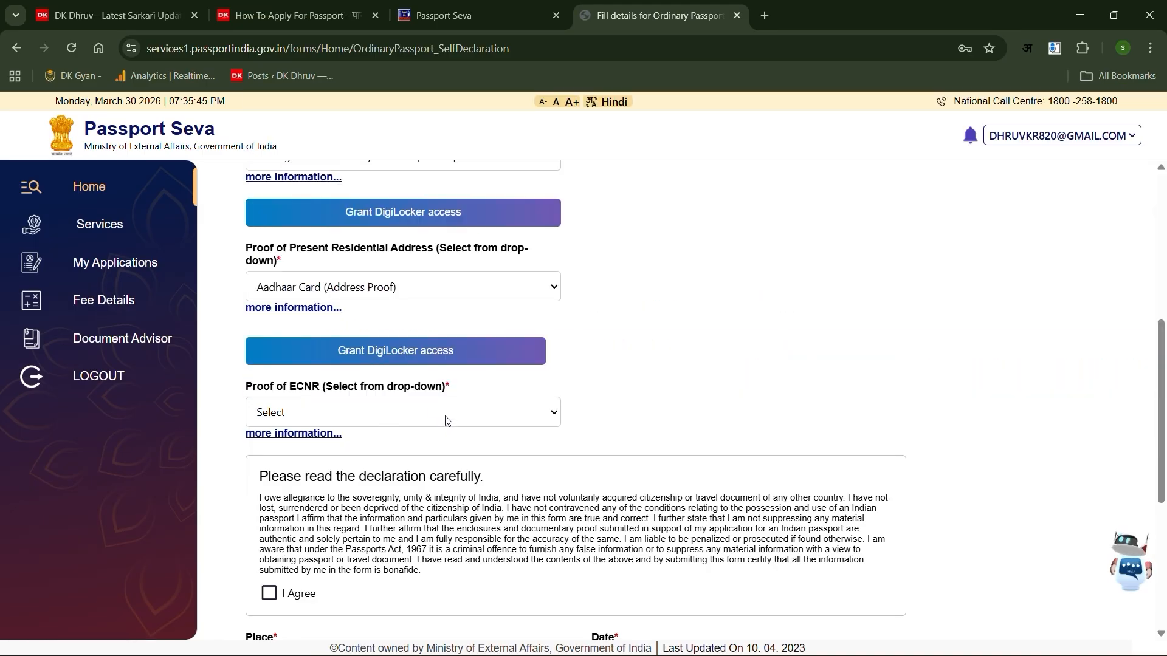
left_click(447, 420)
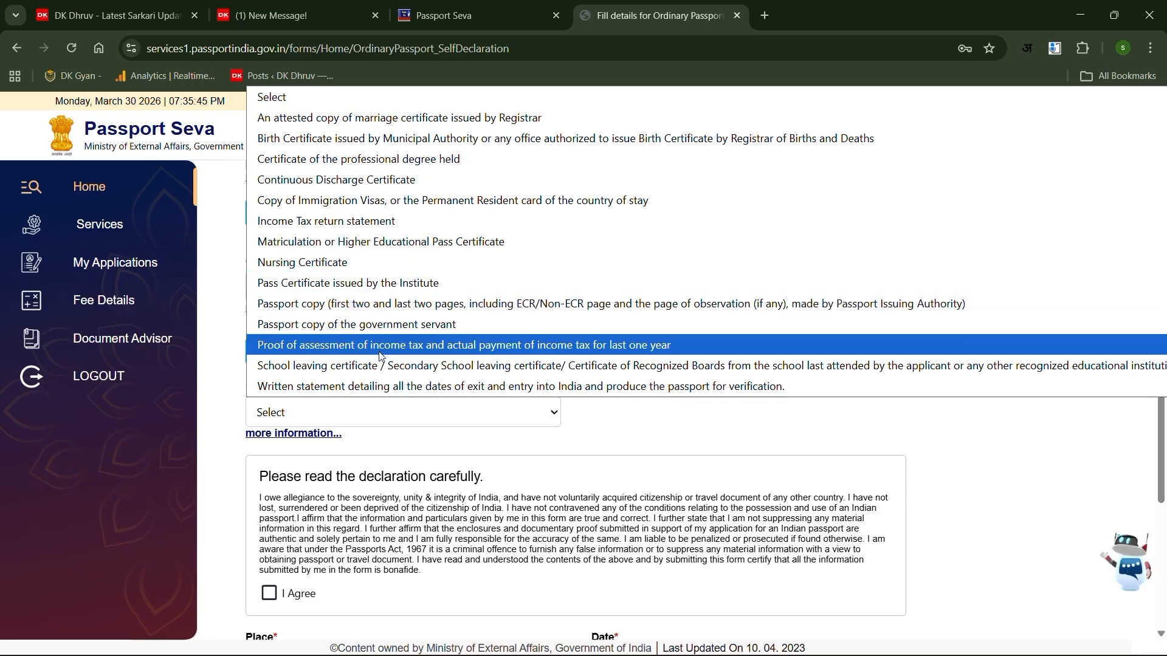
left_click(338, 367)
scroll(594, 395, "down", 3)
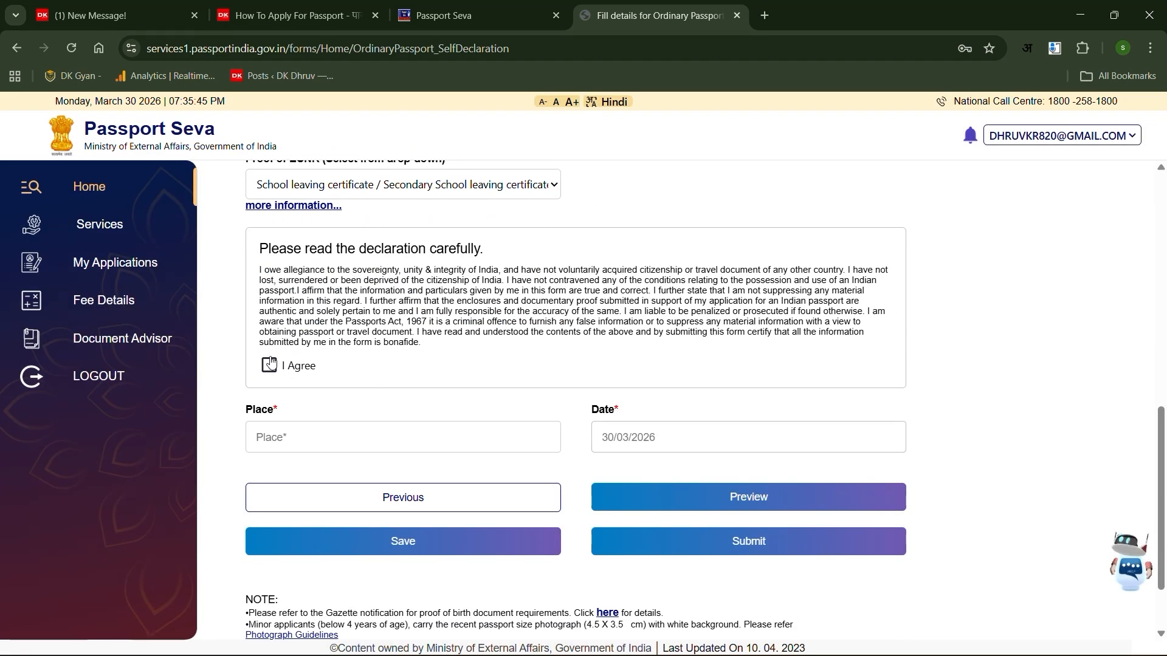
Agree to the self declaration with place PATNA and date 30/03/2026
left_click(294, 372)
scroll(366, 358, "down", 1)
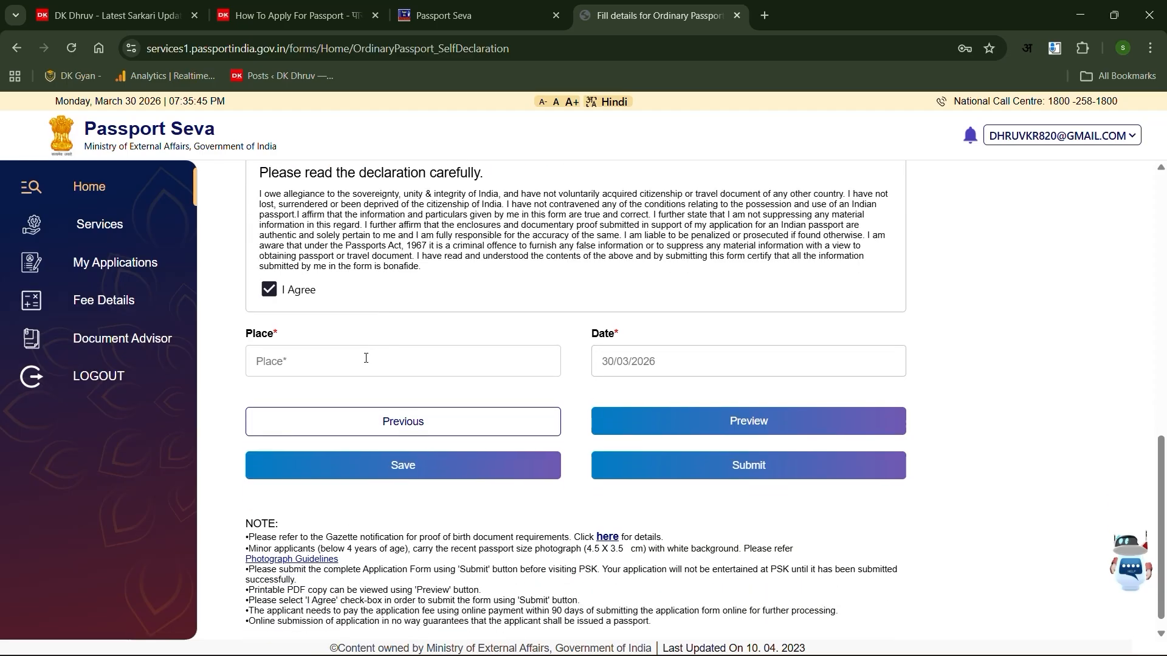
left_click(298, 365)
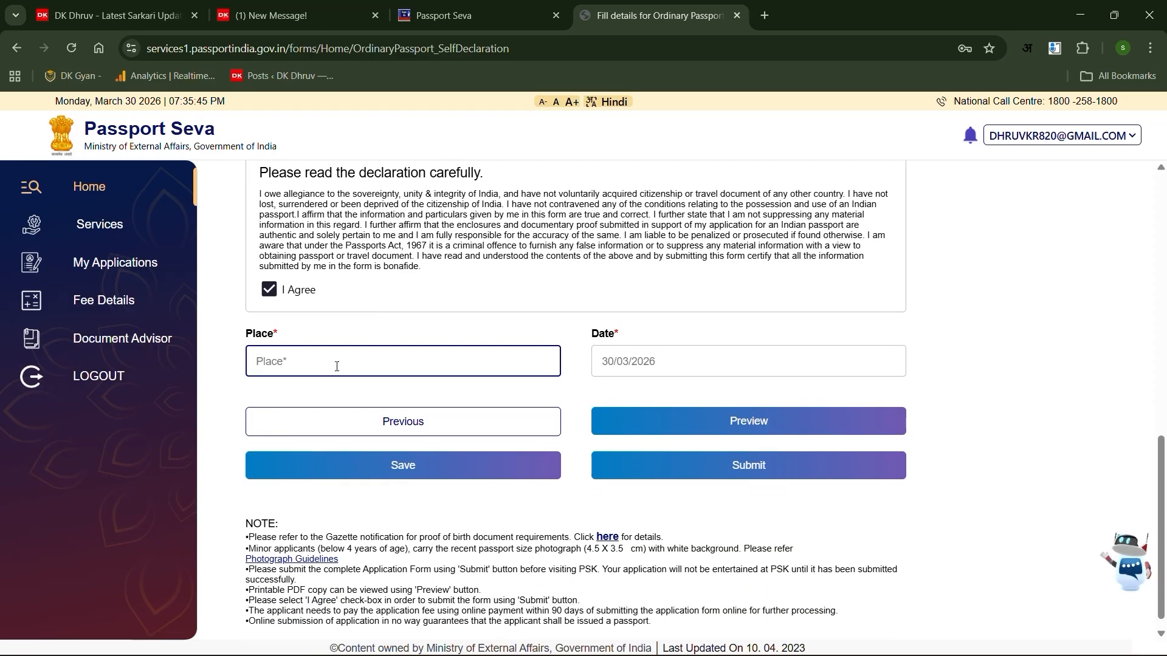
type("PATNA")
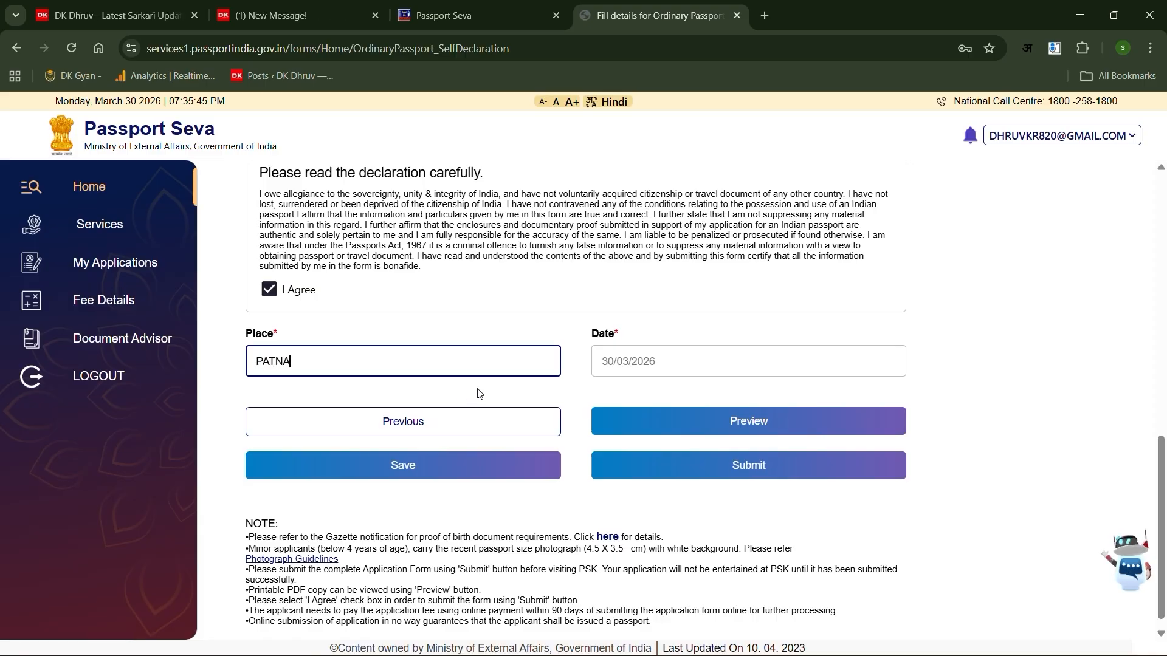
scroll(466, 394, "down", 1)
scroll(466, 393, "up", 2)
scroll(466, 394, "up", 8)
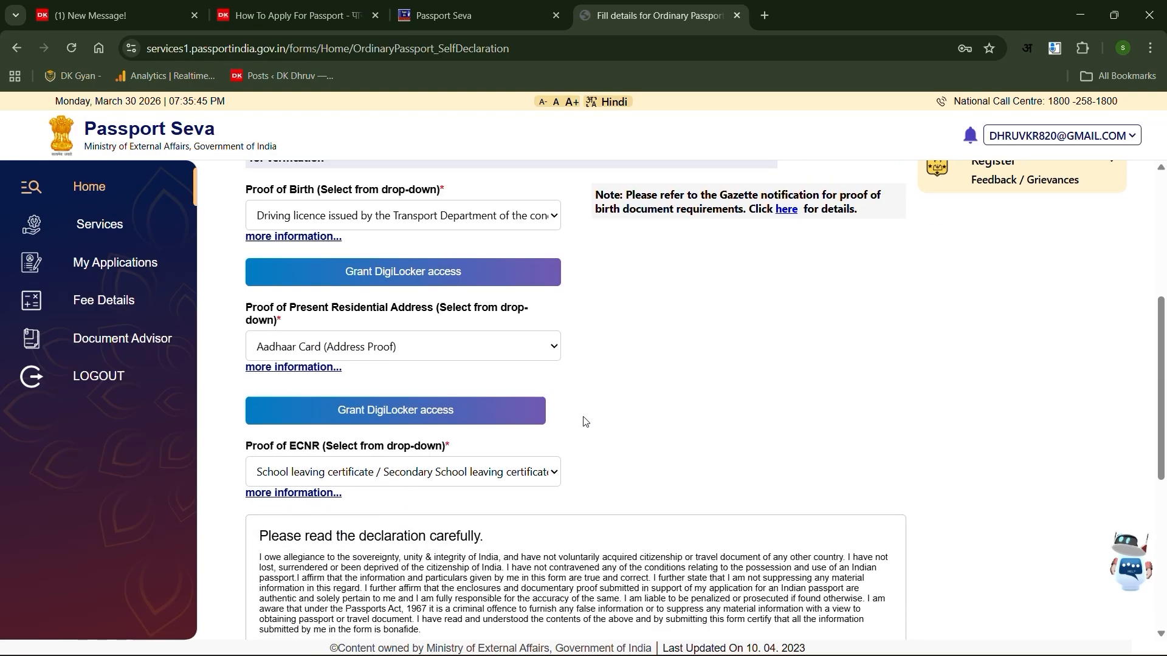
scroll(585, 421, "down", 3)
scroll(585, 421, "down", 6)
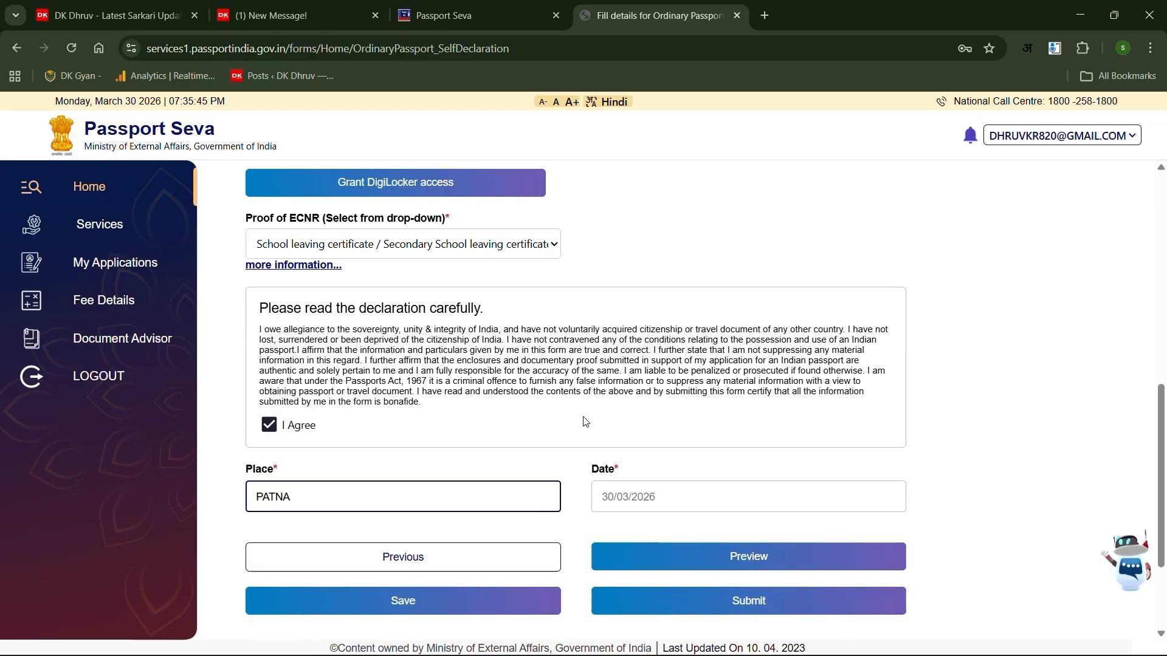
scroll(585, 418, "up", 9)
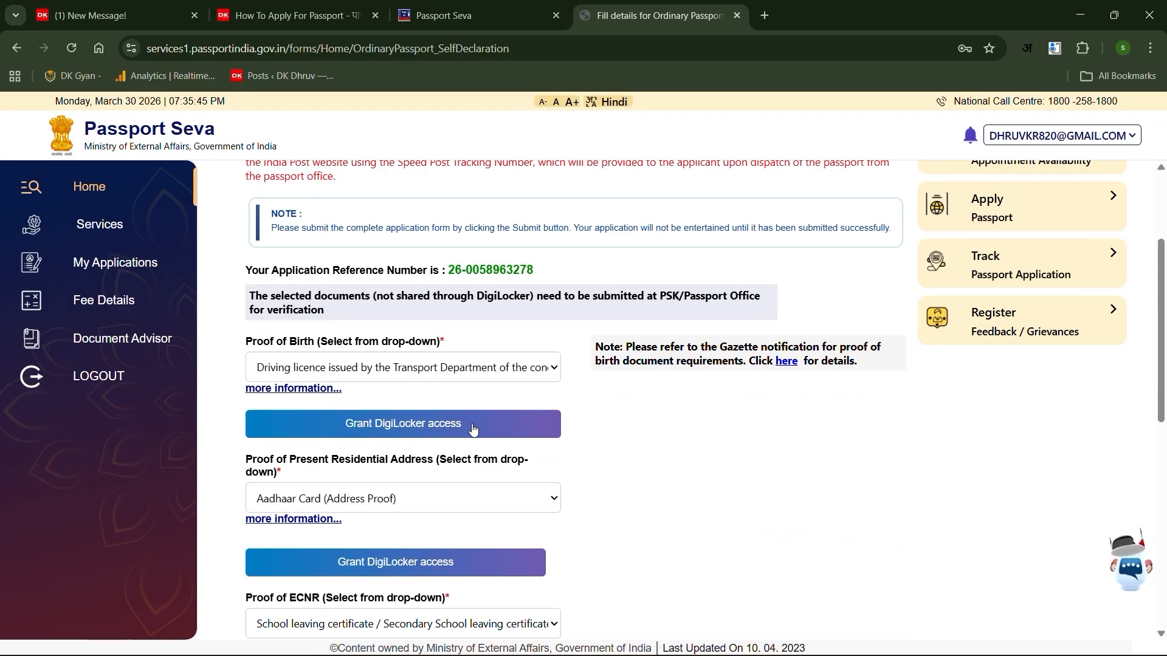
scroll(450, 431, "down", 4)
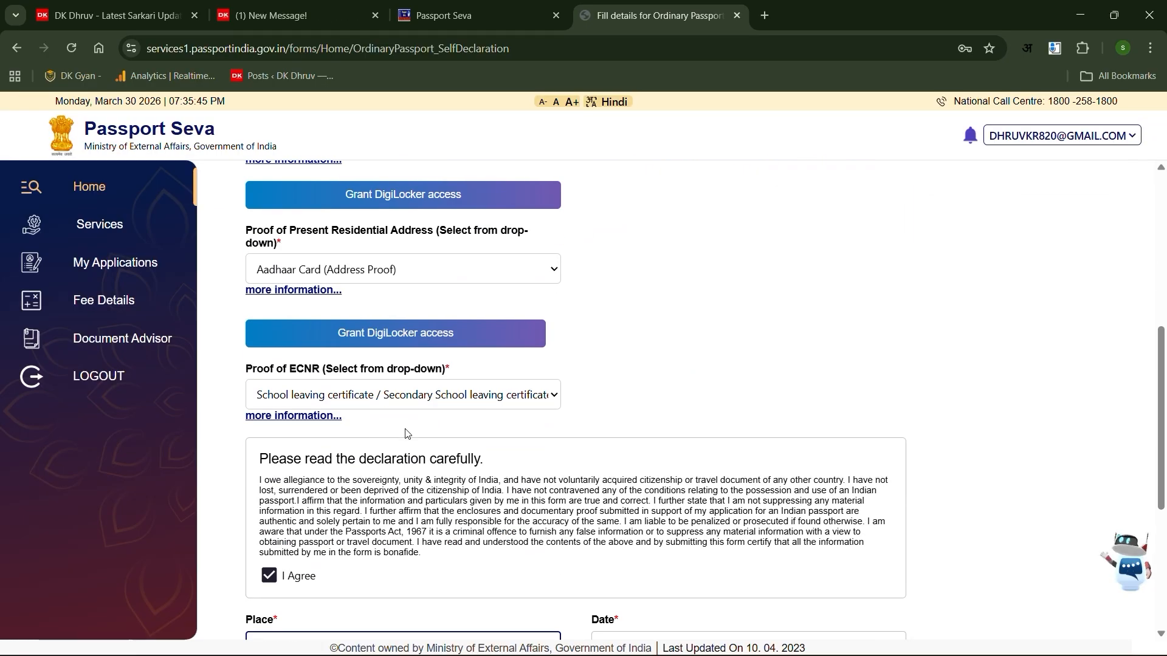
scroll(407, 433, "down", 5)
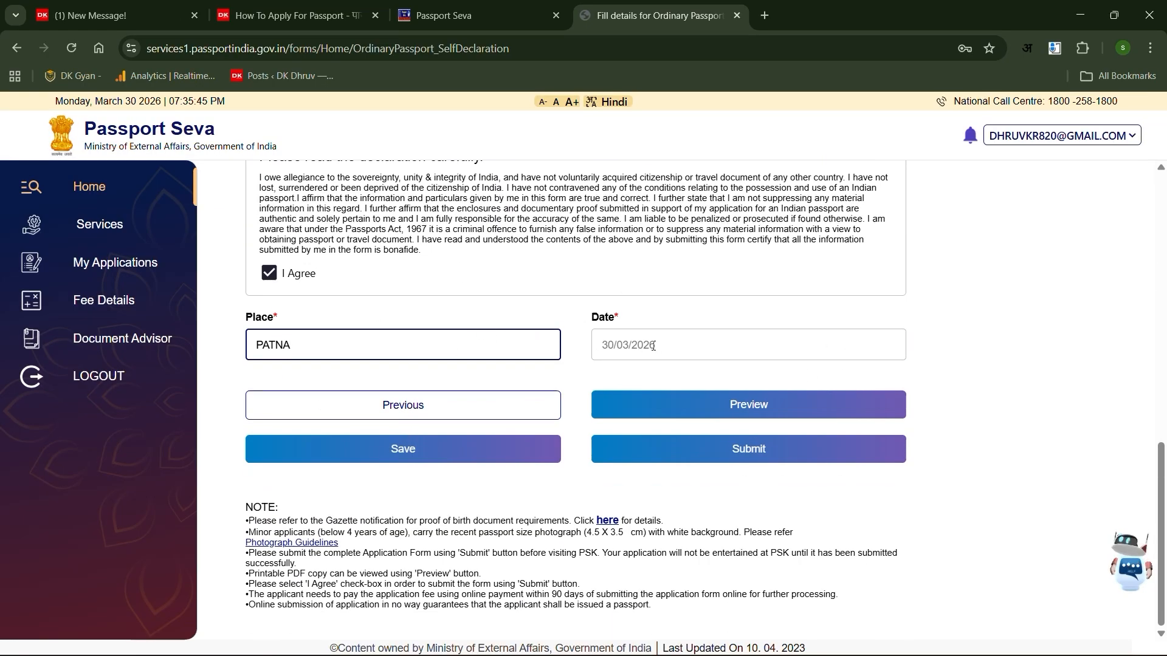
key("Tab")
left_click(932, 336)
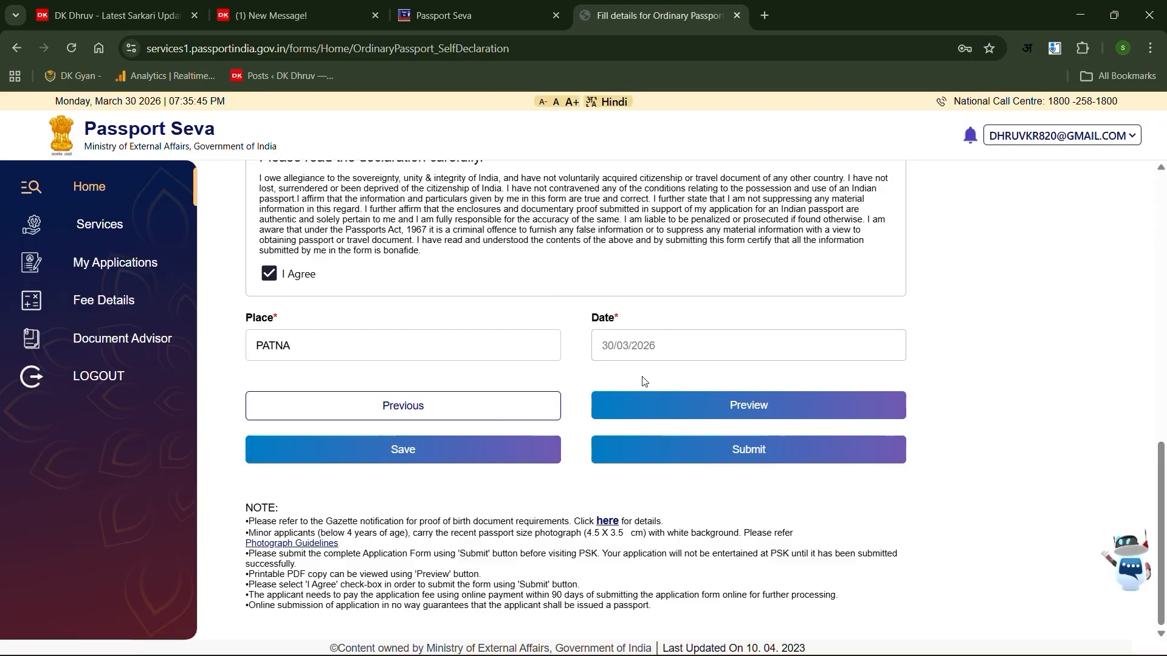
Submit the application and choose Pay And Schedule Appointment in the success dialog
left_click(751, 457)
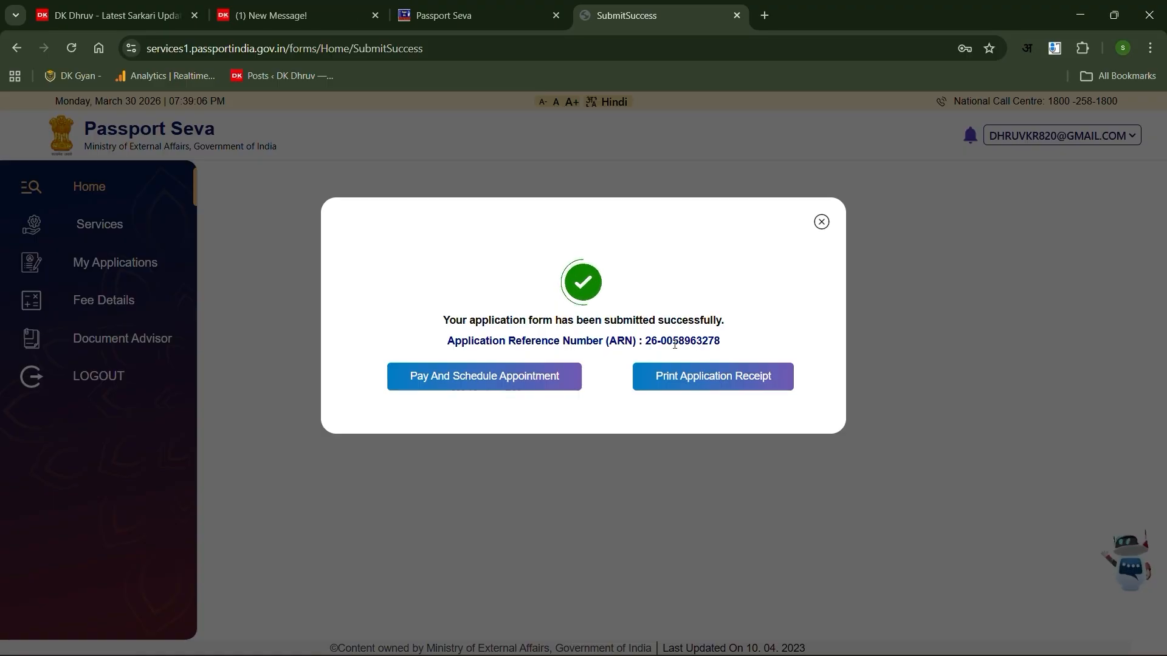
left_click(472, 384)
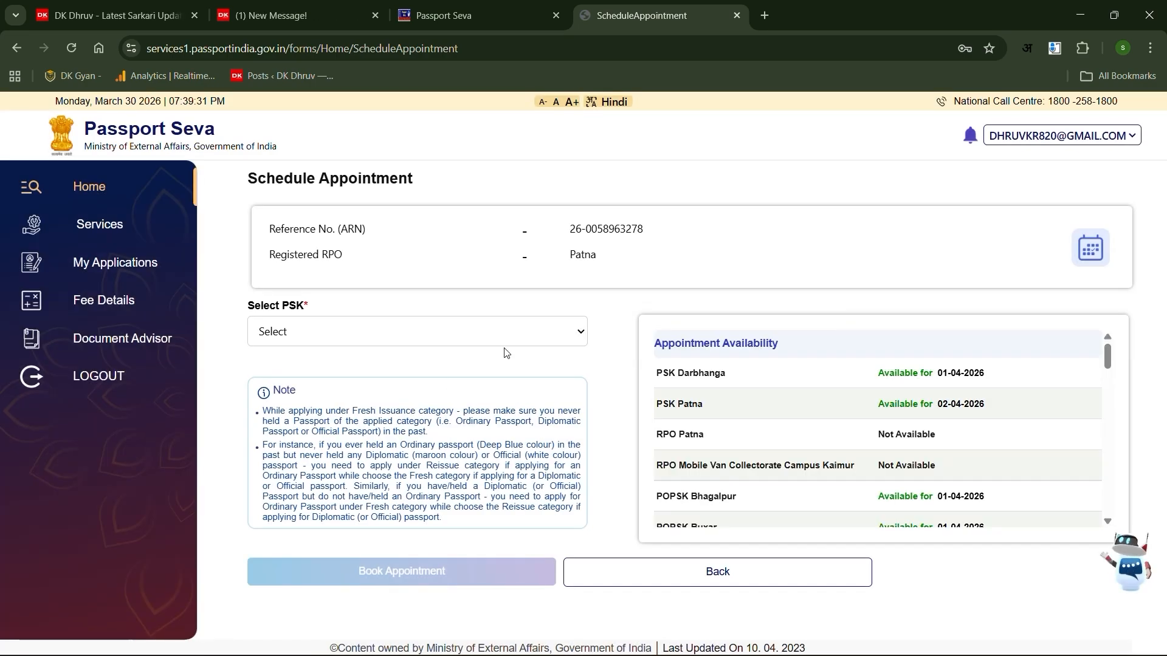
Pick PSK Patna from the Passport Seva Kendra list and check the earliest date 02/04/2026
left_click(582, 336)
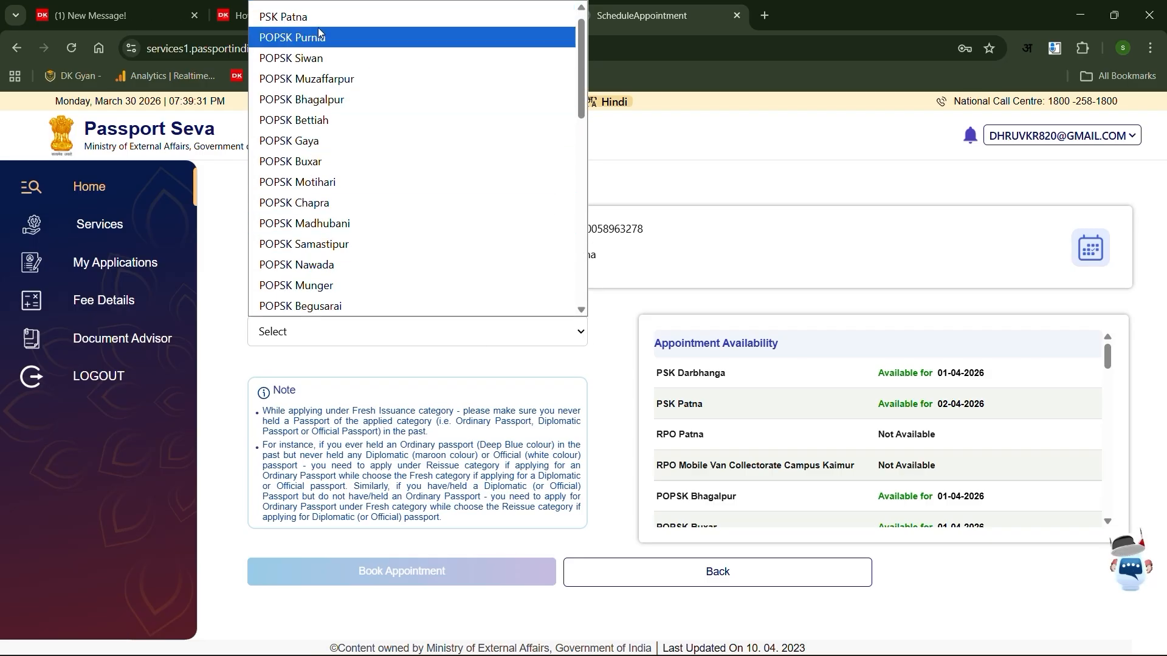
scroll(343, 213, "down", 10)
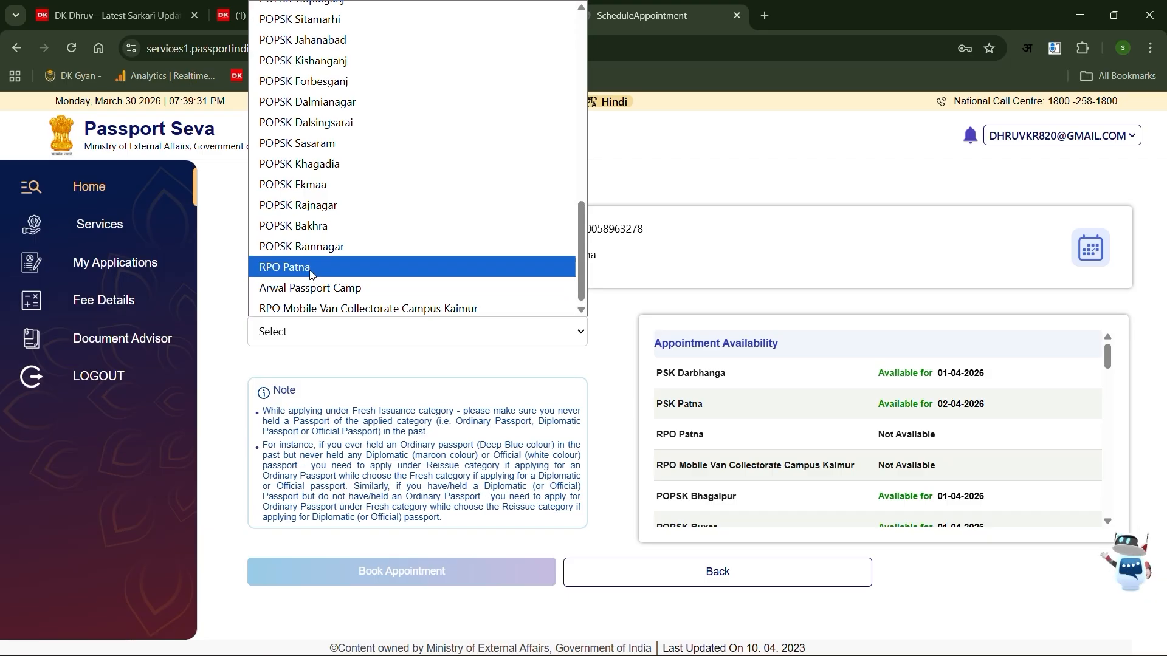
scroll(309, 271, "up", 10)
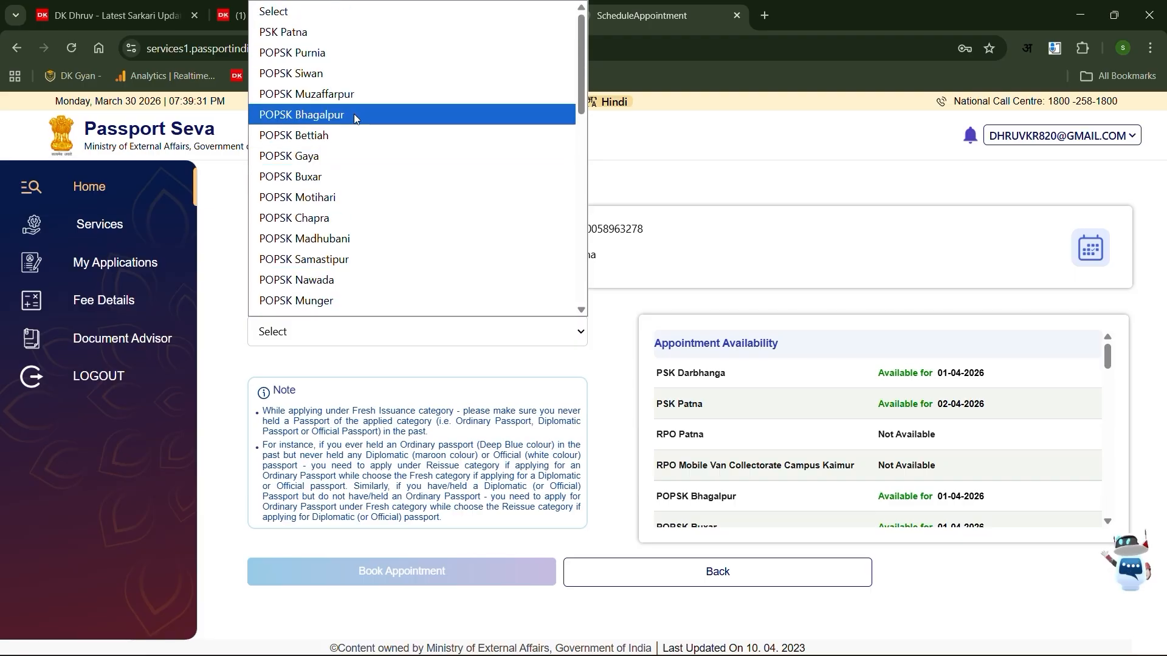
left_click(303, 33)
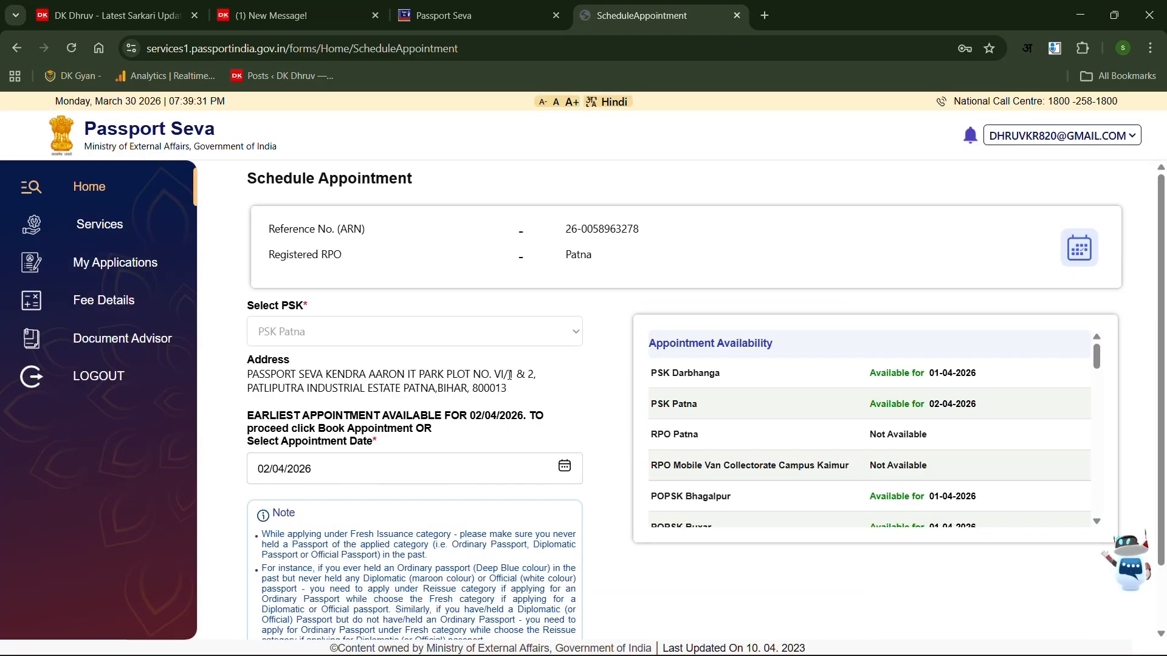
scroll(358, 344, "down", 1)
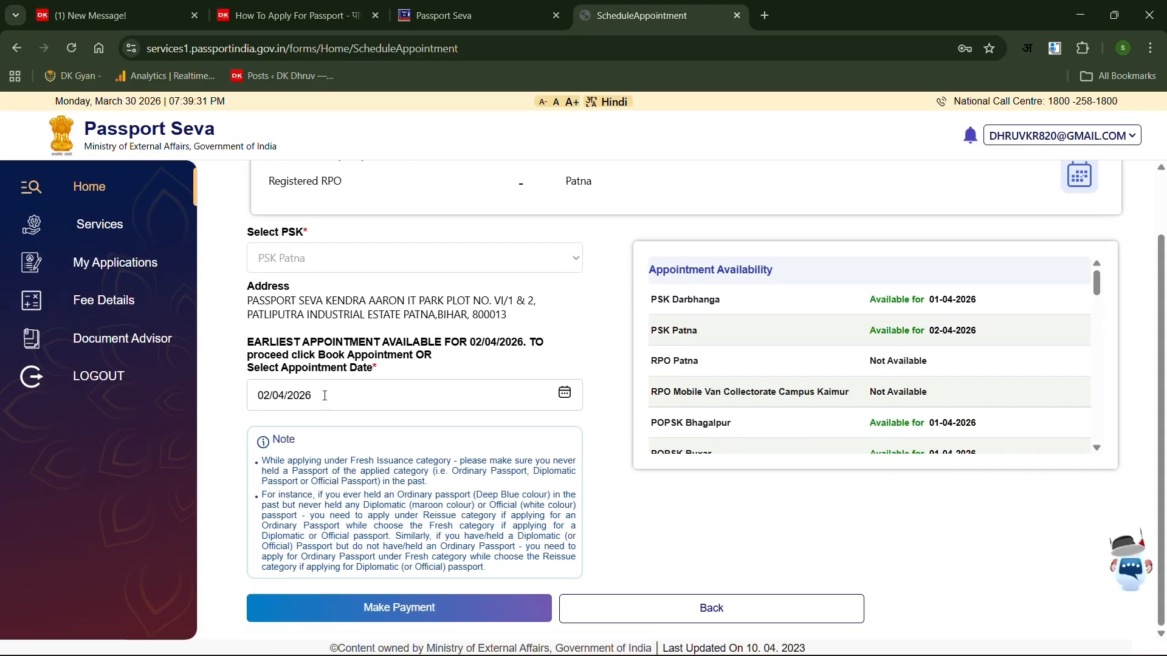
triple_click(328, 396)
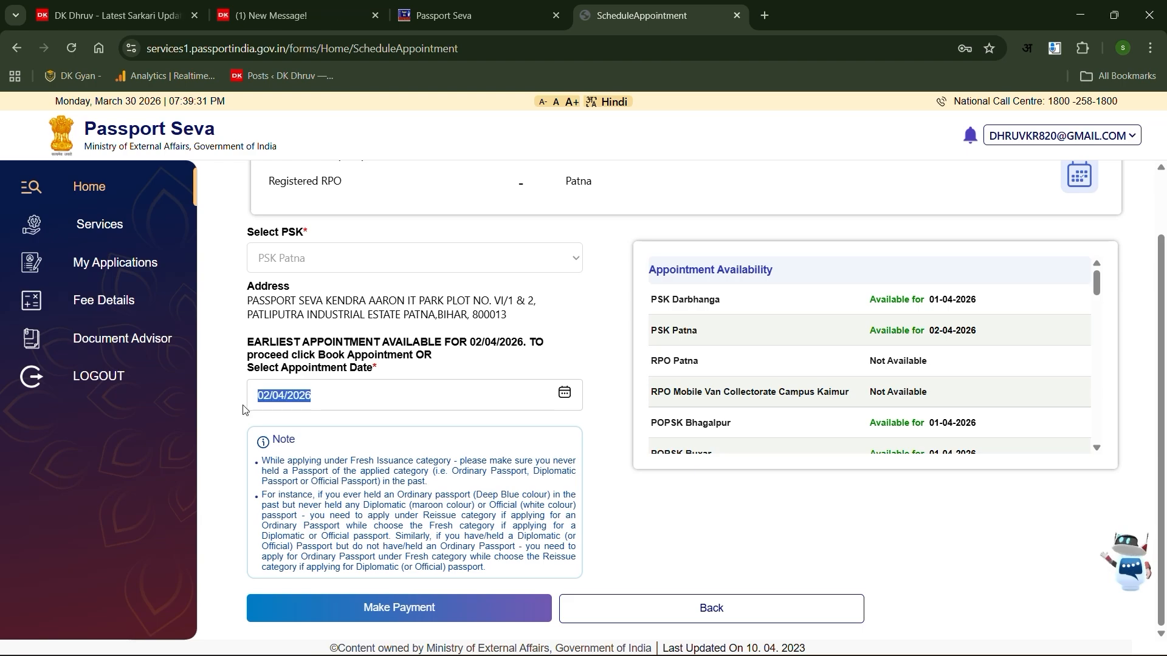
left_click(254, 416)
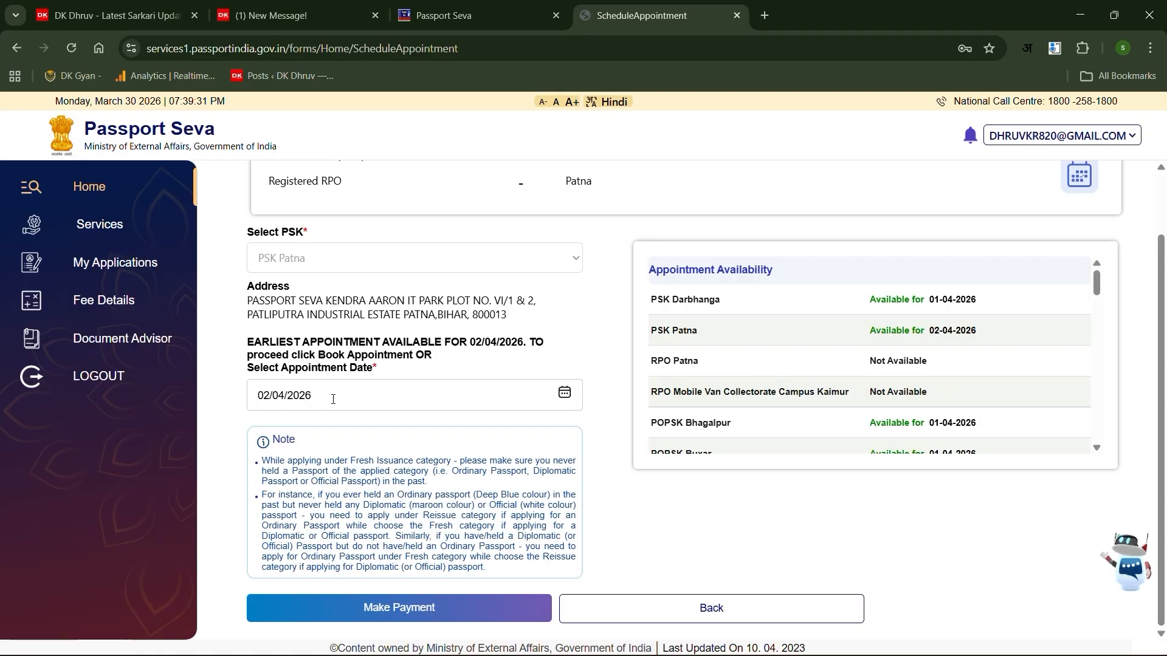
Pick 2 April 2026 in the calendar as the appointment date
left_click(564, 392)
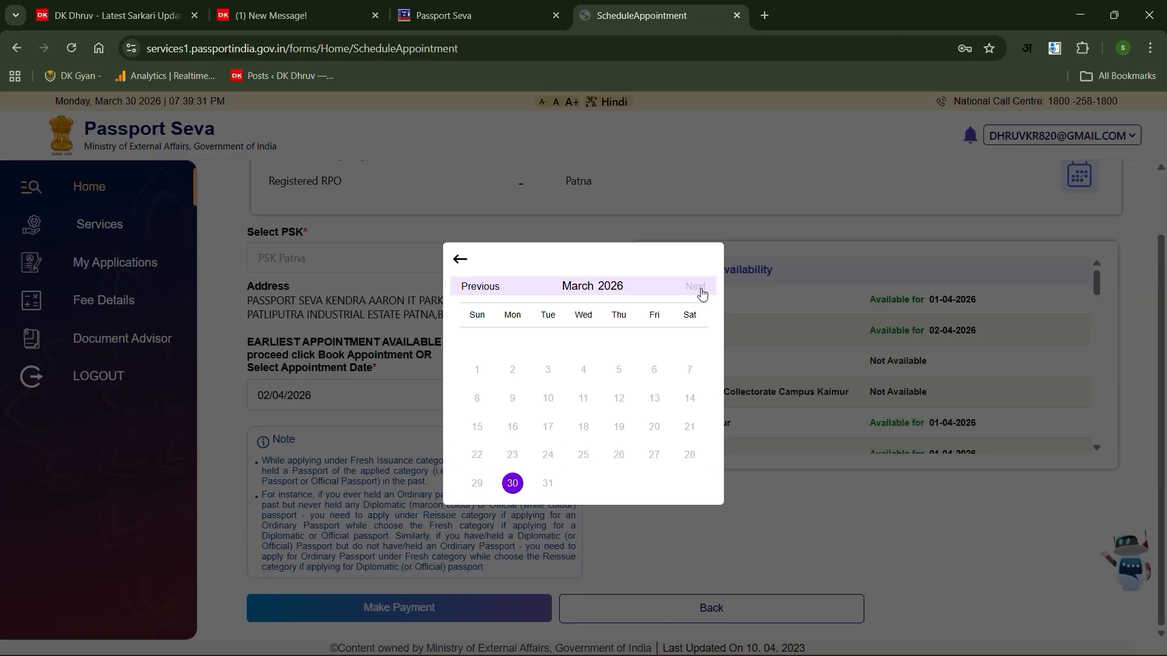
left_click(701, 292)
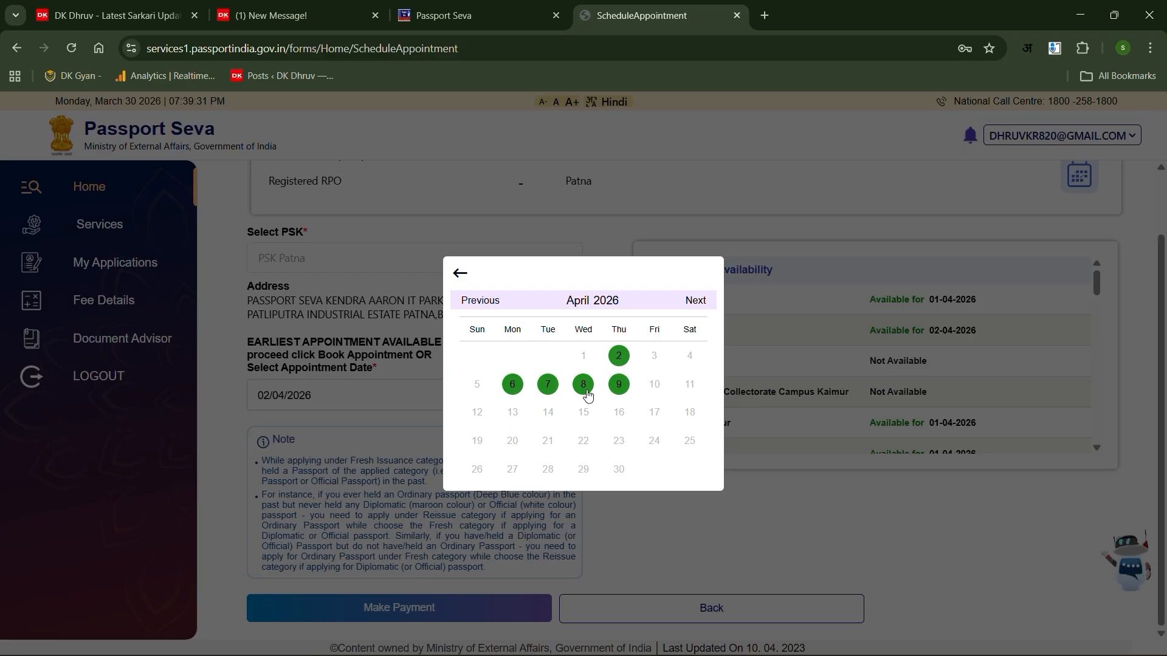
left_click(619, 356)
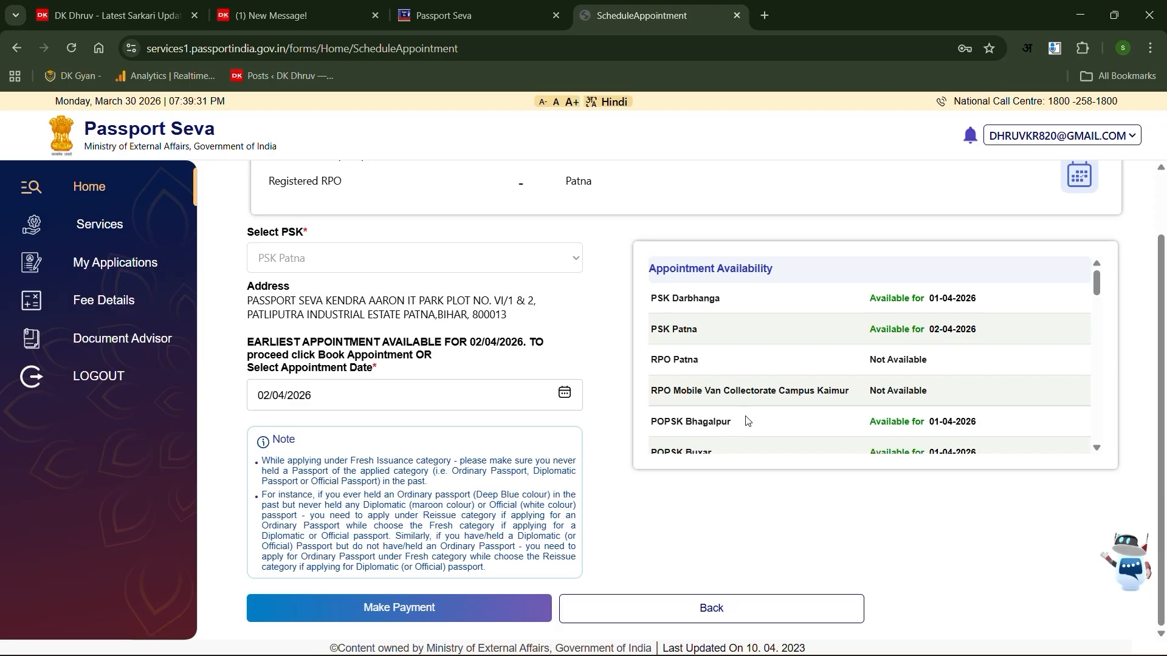
Proceed to Make Payment and confirm the appointment at PSK Patna
scroll(746, 407, "down", 5)
scroll(740, 386, "down", 10)
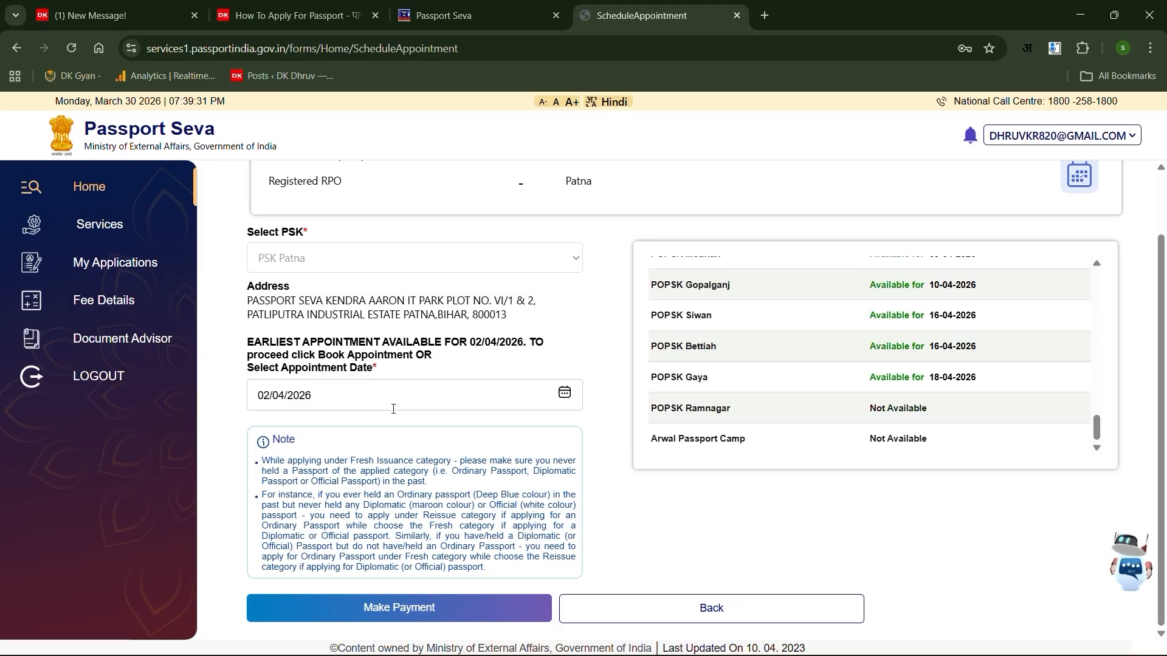
left_click(404, 609)
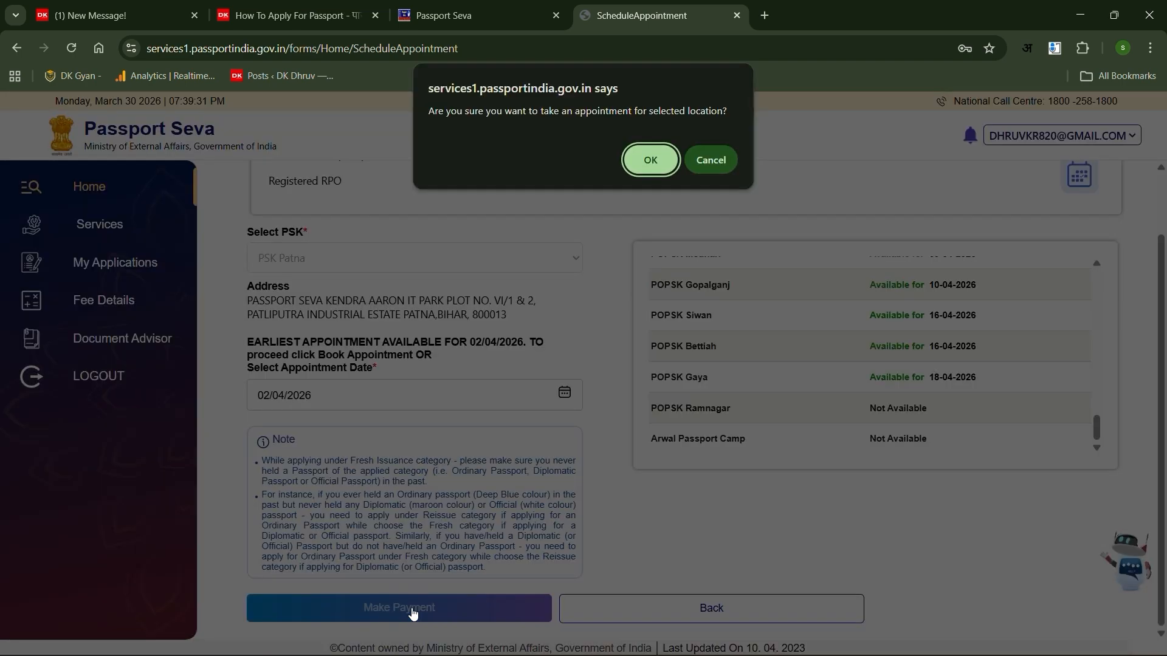
left_click(650, 161)
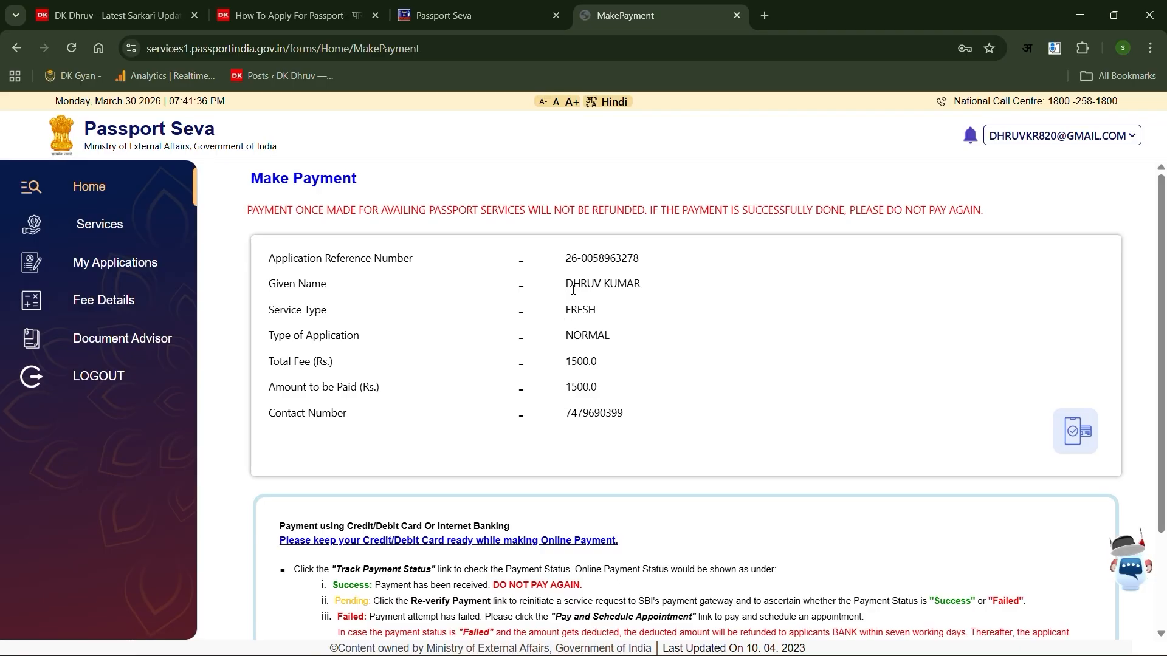
Choose Pay Now to send the 1500.0 fee to the SBI ePay Lite gateway
scroll(591, 363, "down", 1)
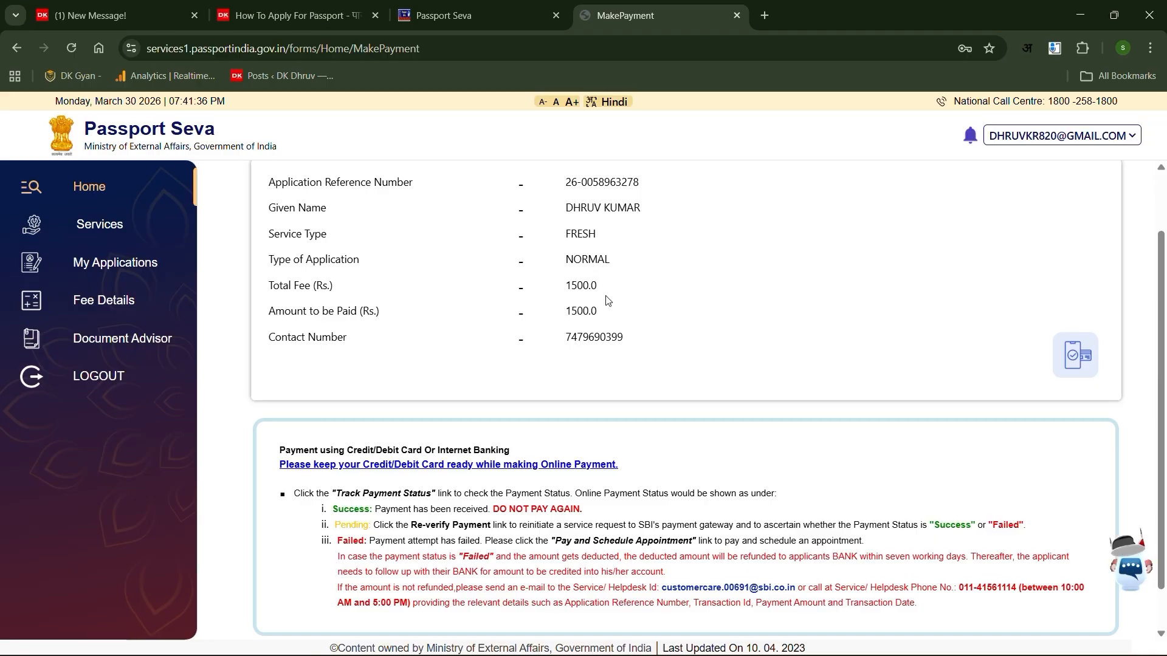
scroll(595, 340, "down", 1)
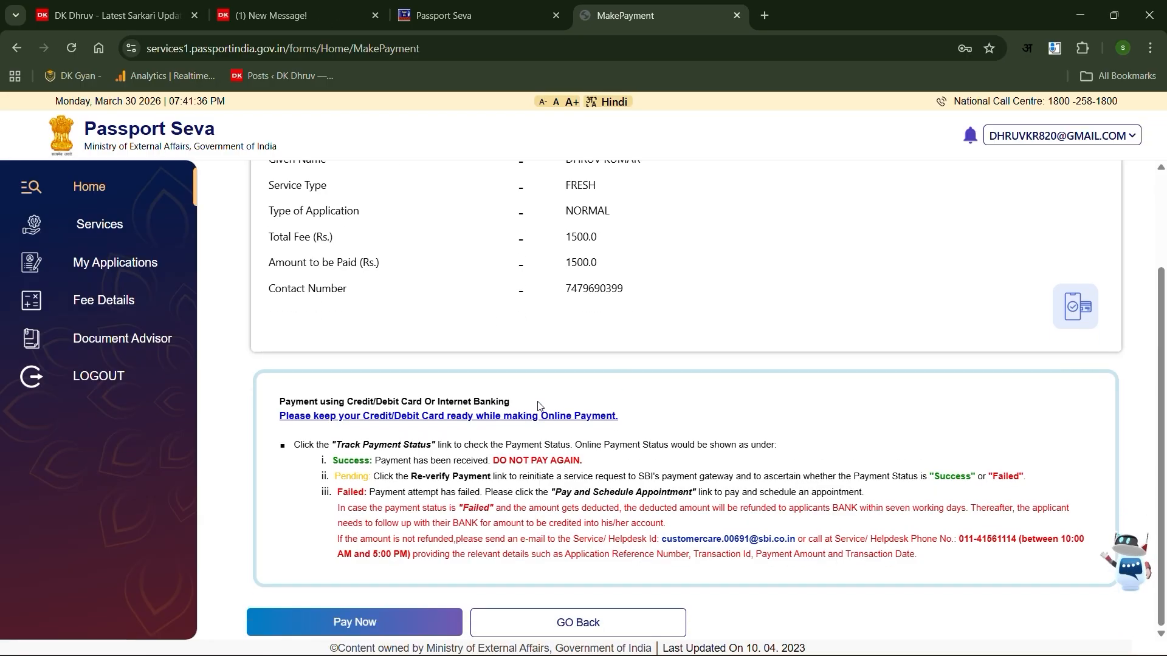
left_click(388, 623)
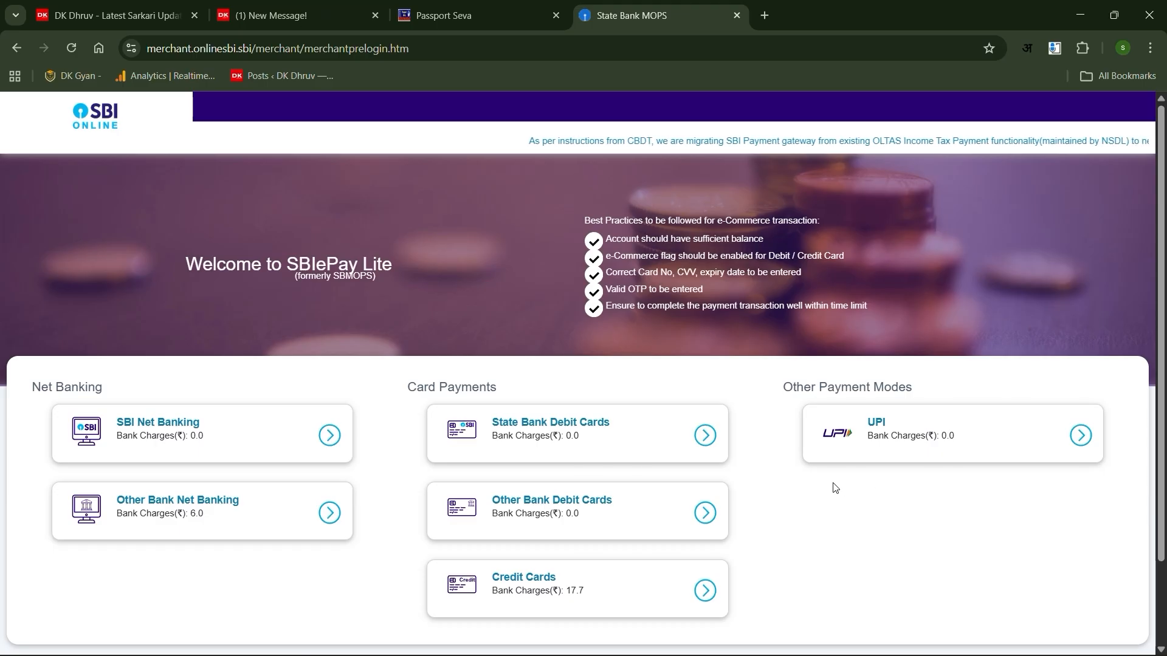
Pay Rs 1500.00 by UPI QR code, then return to Passport Seva after the Success alert
left_click(892, 438)
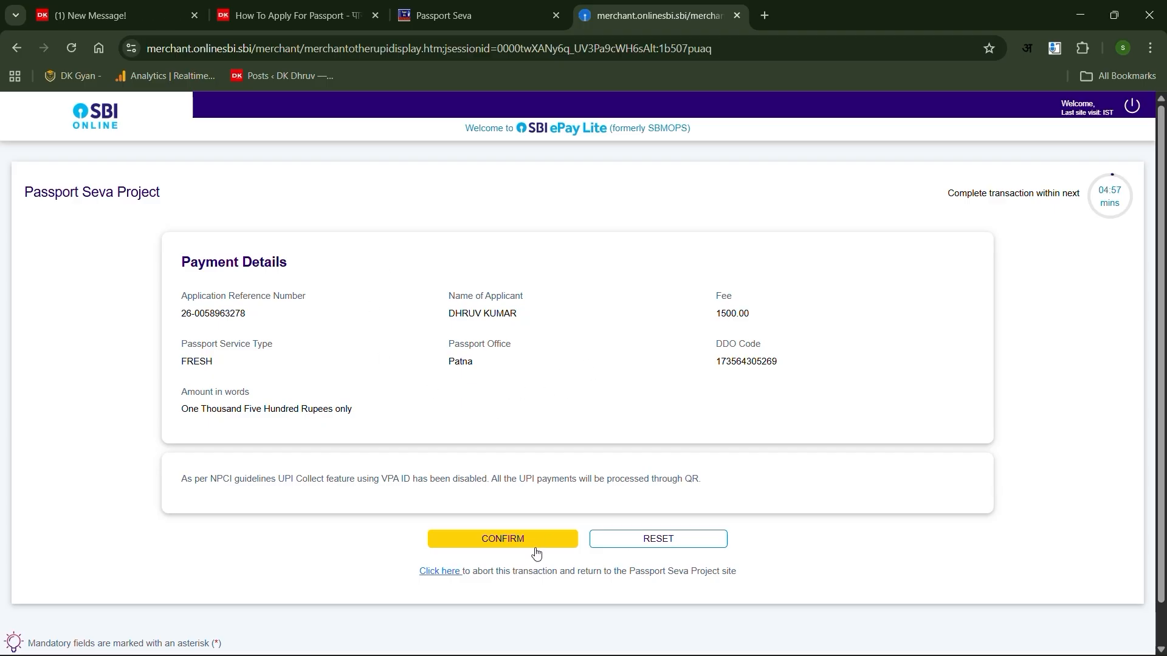
left_click(519, 540)
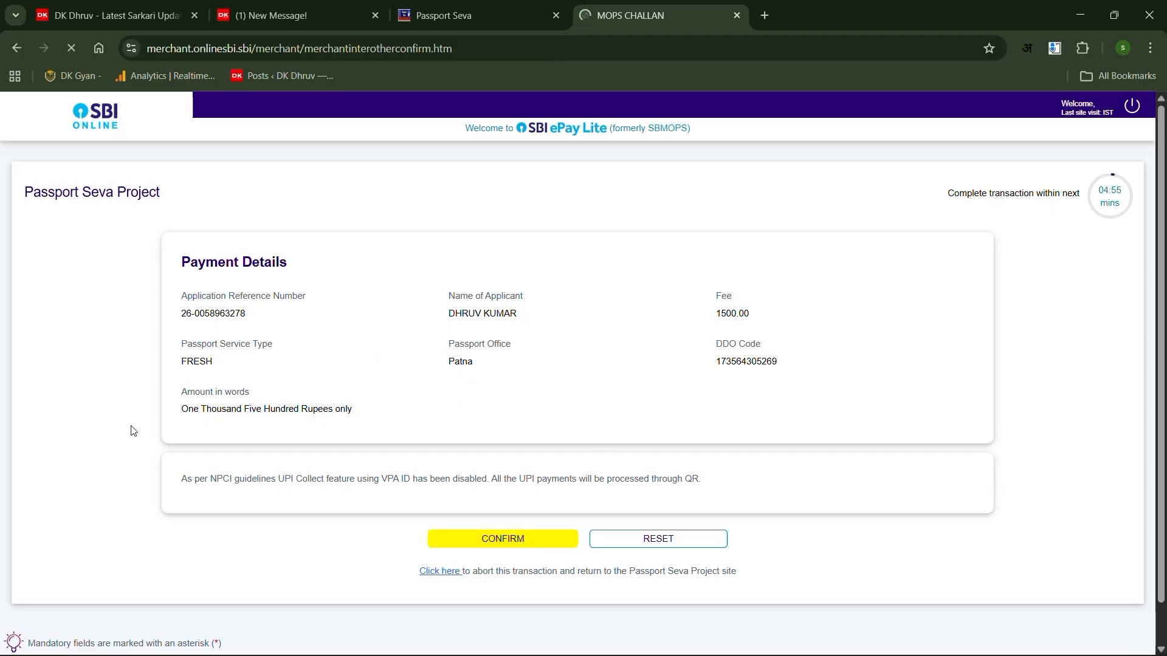
scroll(390, 429, "down", 3)
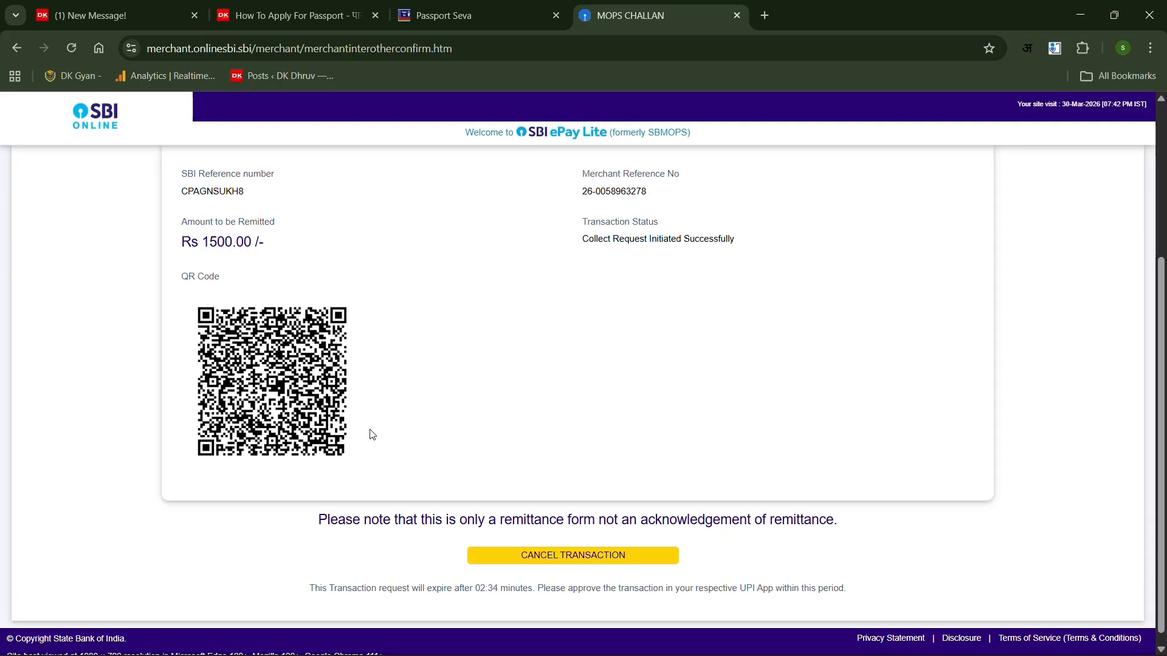
scroll(372, 433, "up", 3)
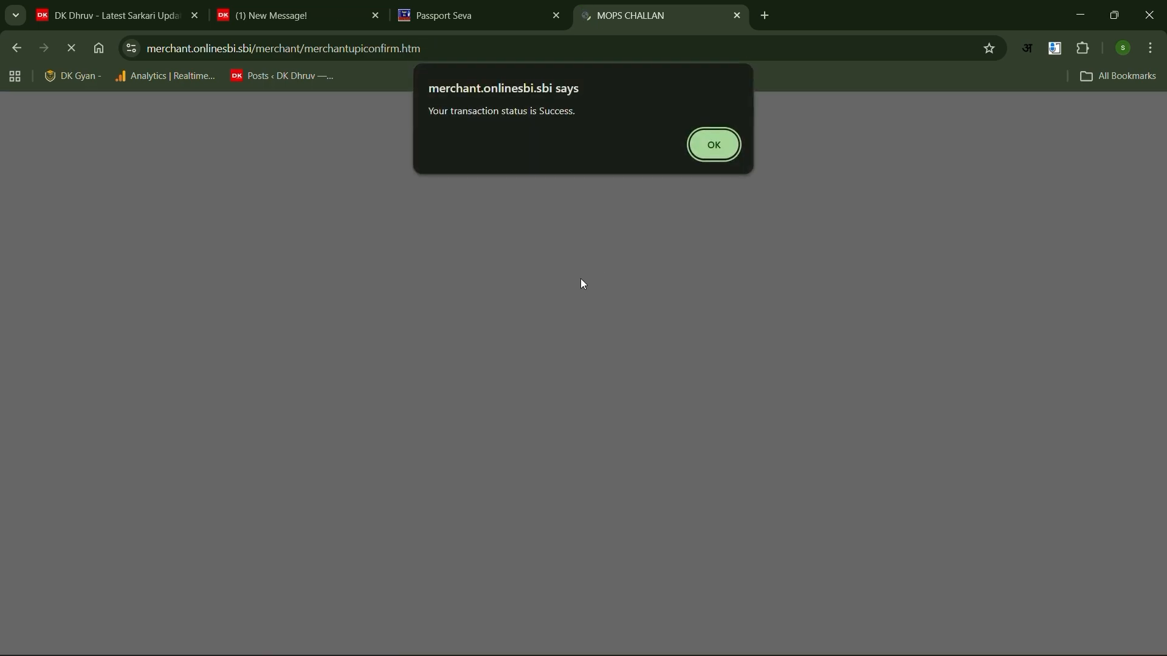
left_click(713, 144)
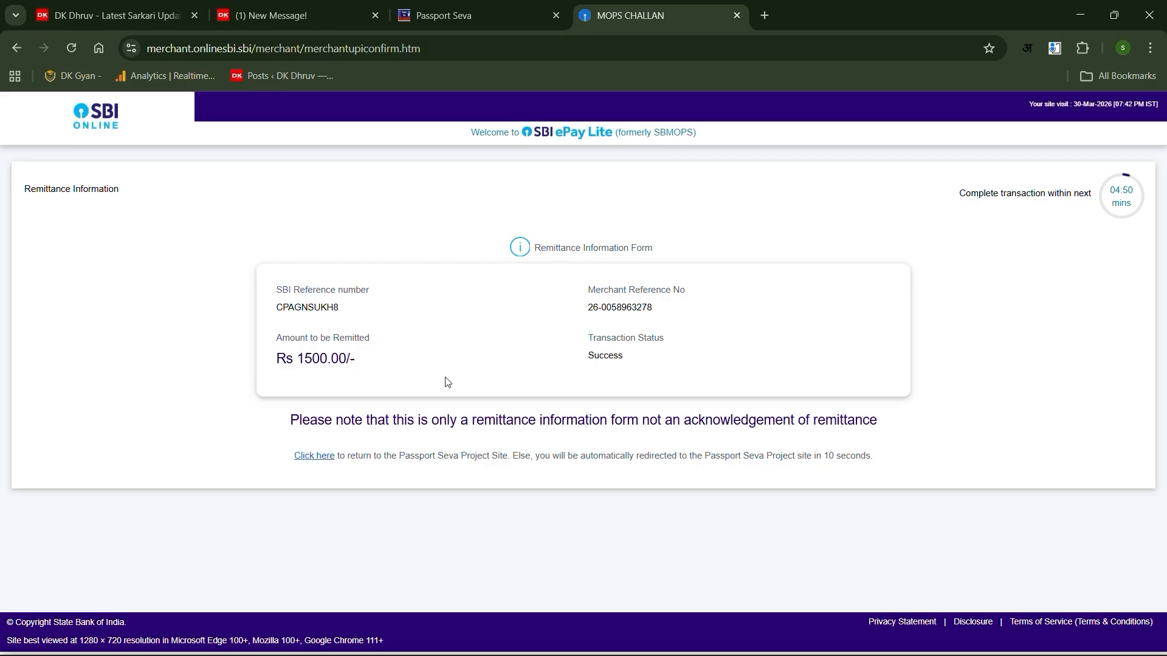
left_click(313, 457)
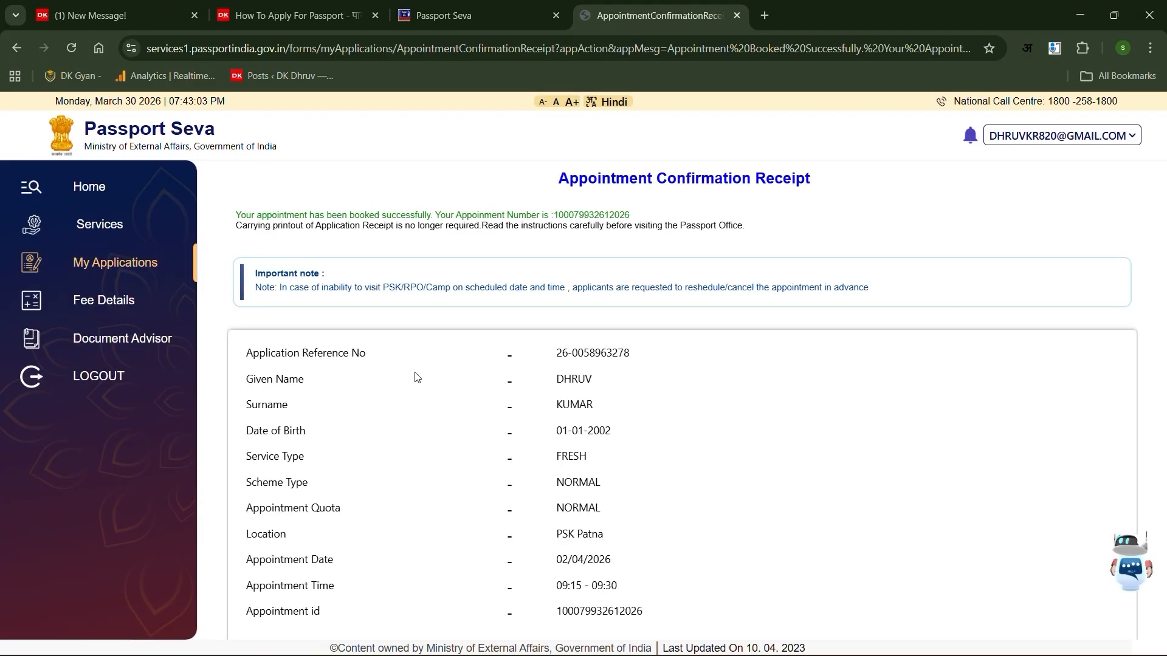
Review the Appointment Confirmation Receipt and open the full Application Receipt
scroll(420, 388, "down", 1)
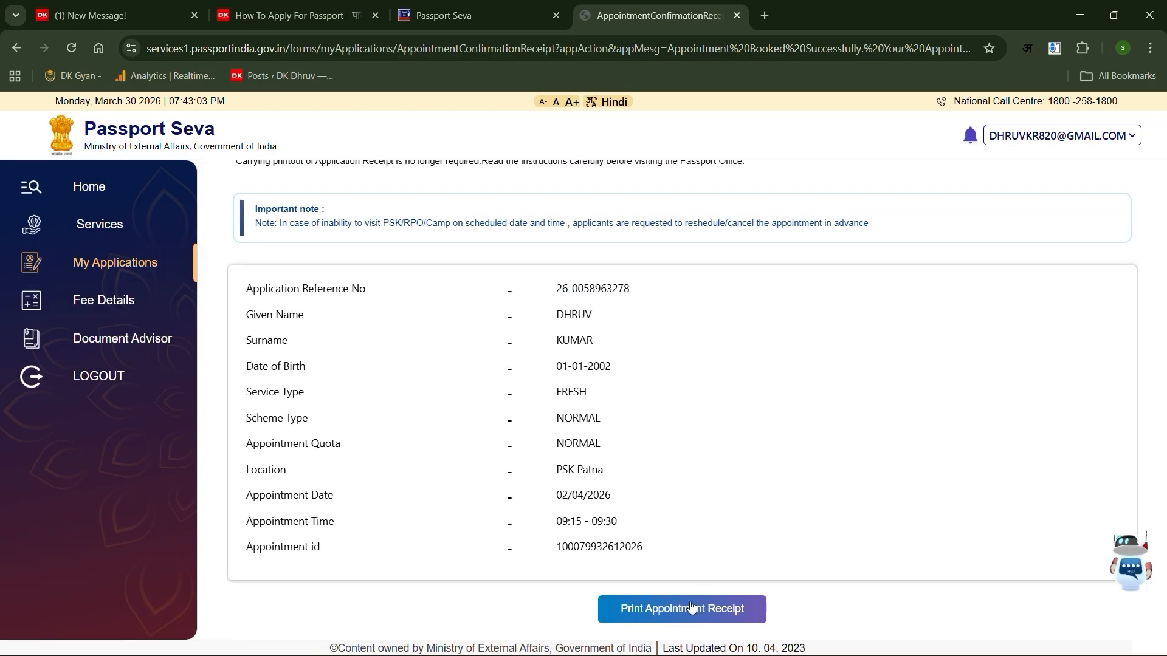
scroll(741, 553, "up", 1)
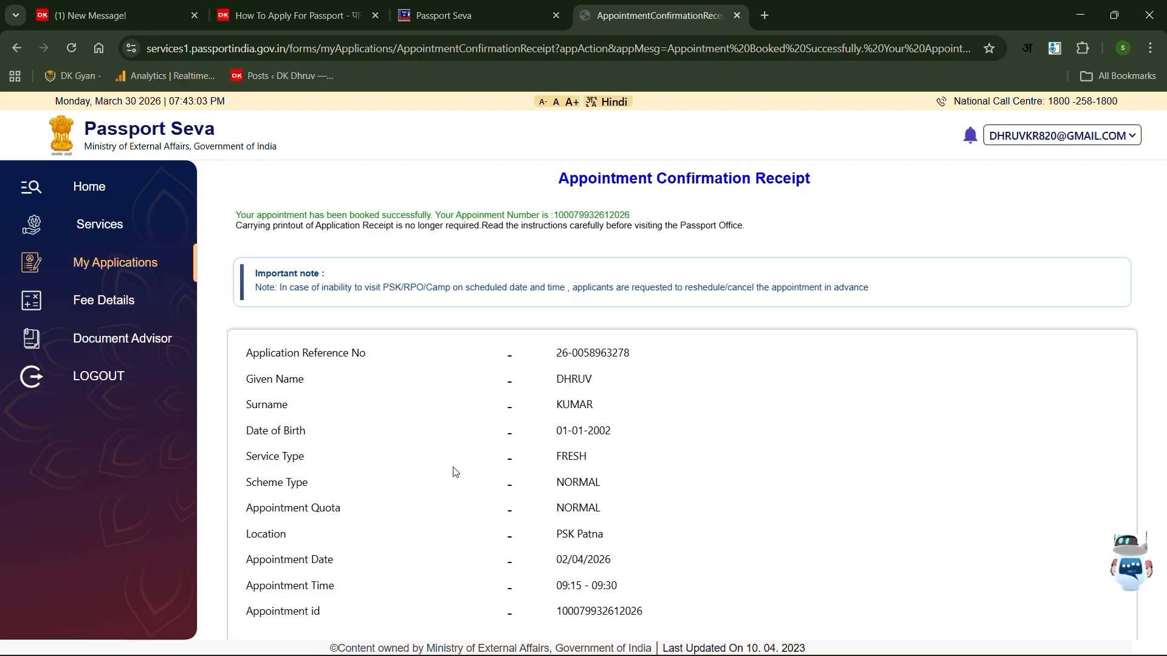
scroll(477, 425, "down", 1)
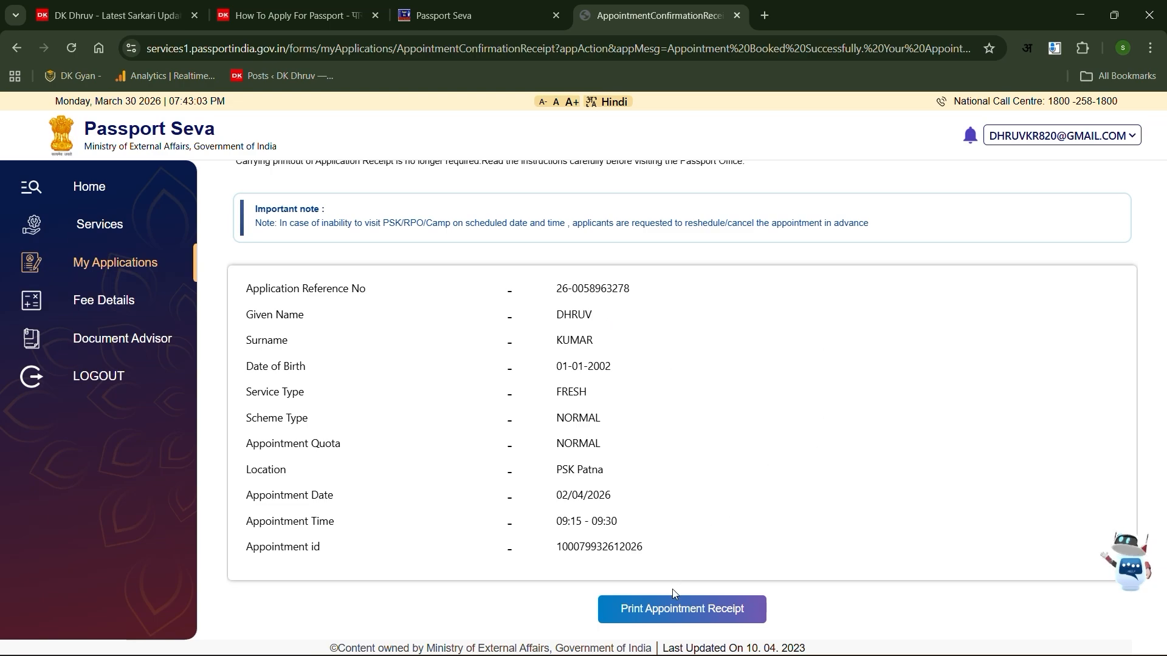
left_click(679, 610)
Check the receipt's 09:00 AM reporting time and 02/04/2026 appointment date
scroll(521, 417, "down", 2)
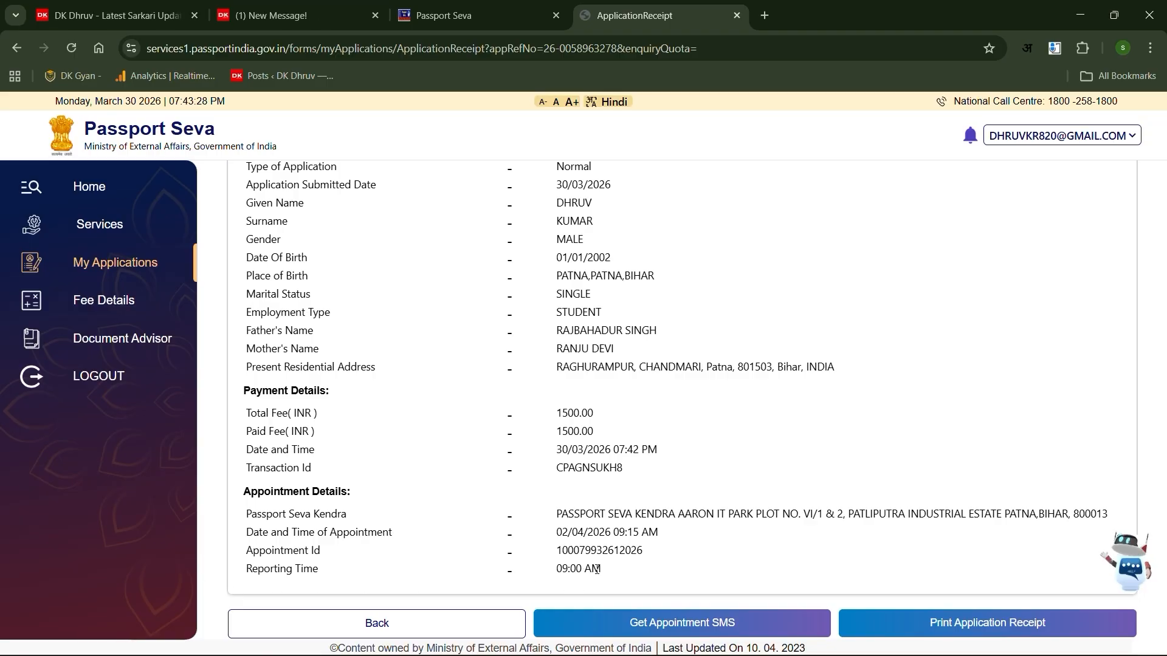
left_click_drag(603, 569, 550, 573)
left_click(636, 576)
left_click_drag(610, 534, 549, 538)
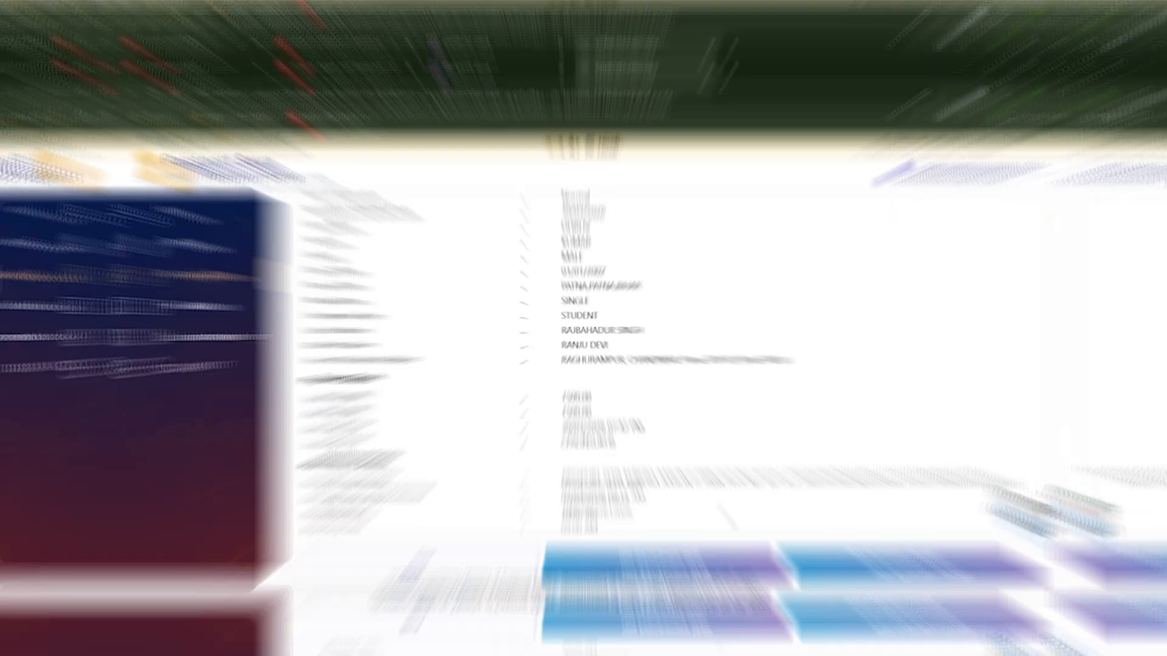